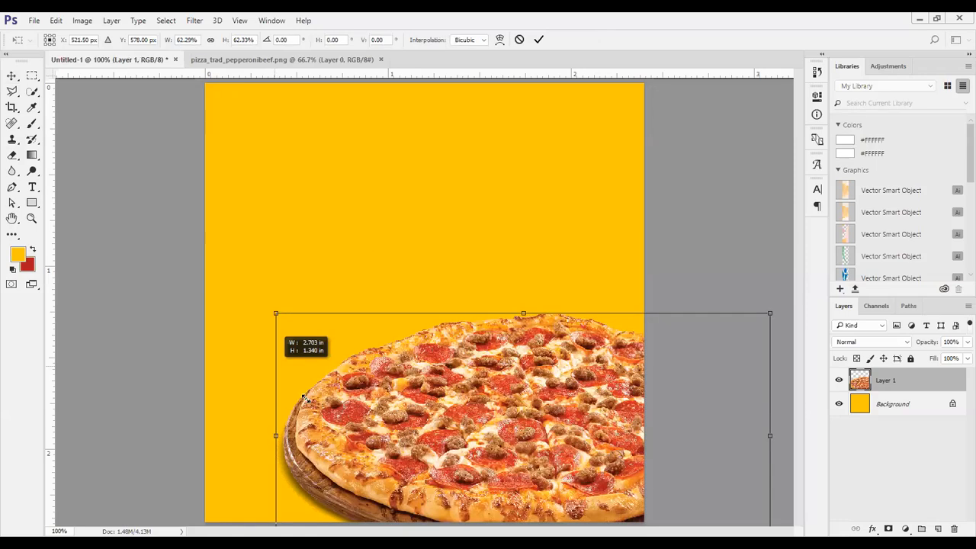
Scale the pizza layer down to about 45.5% and position it across the lower half of the yellow canvas.
left_click_drag(493, 366, 428, 332)
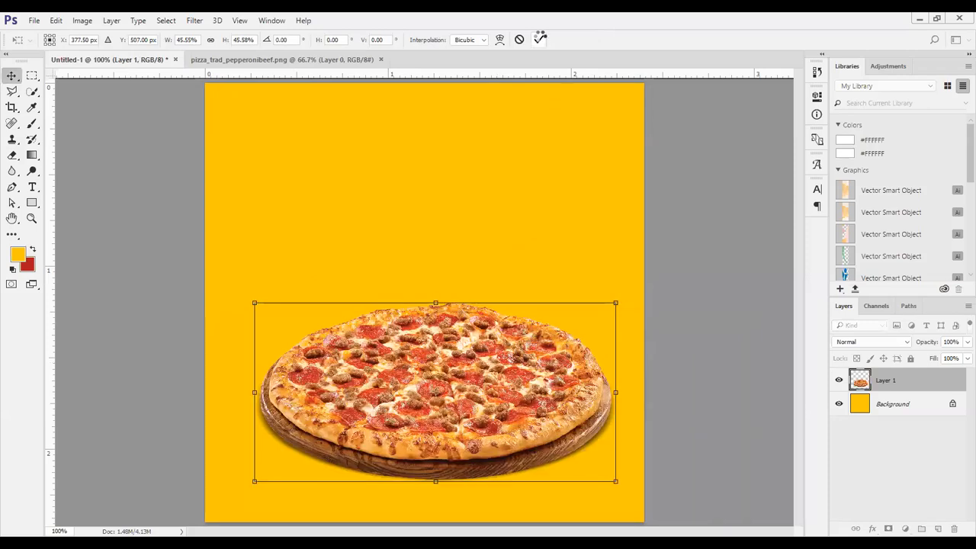
left_click(540, 41)
mouse_move(465, 385)
left_mouse_down()
mouse_move(465, 374)
mouse_move(461, 395)
left_mouse_up()
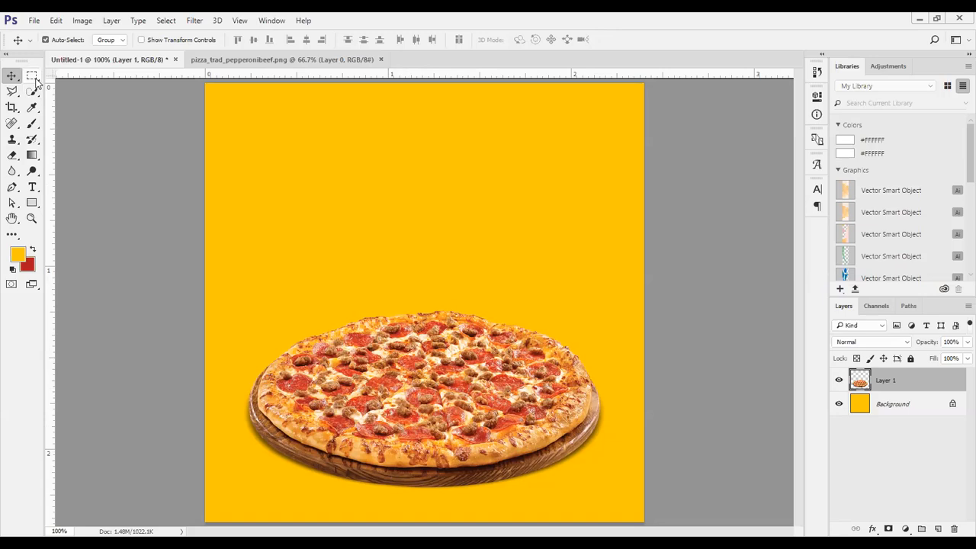
Draw an ellipse shape about 517 by 219 px over the pizza and fill it with black.
left_click(33, 205)
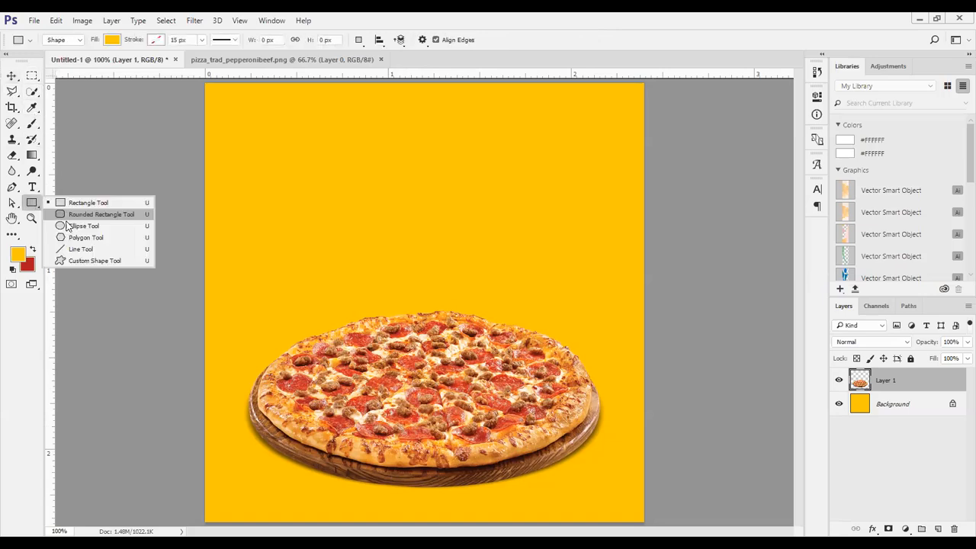
left_click(73, 228)
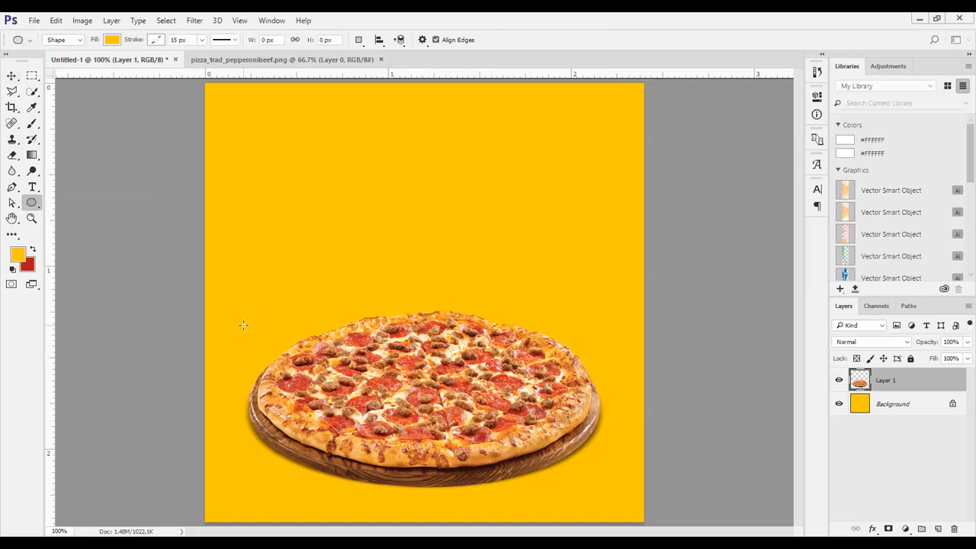
left_click_drag(427, 419, 598, 476)
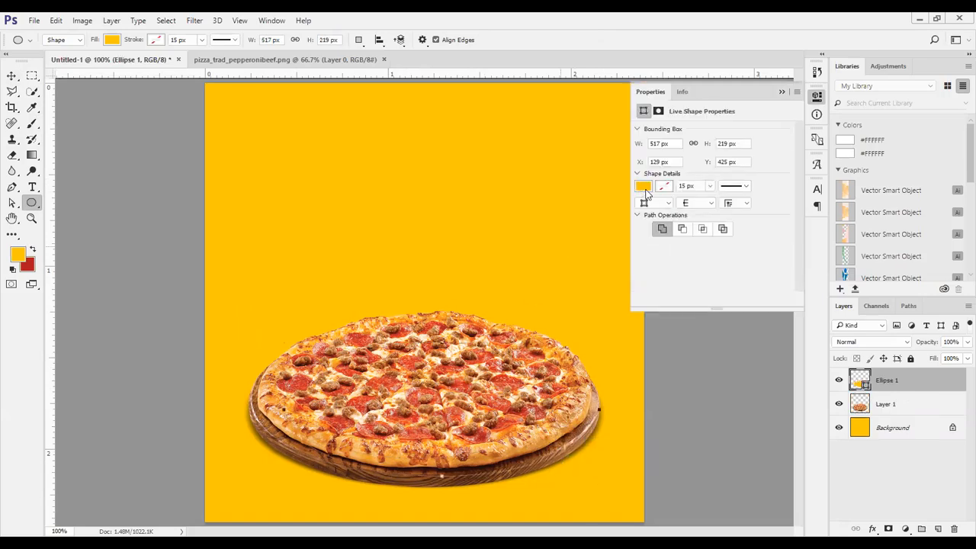
left_click(646, 189)
left_click(661, 251)
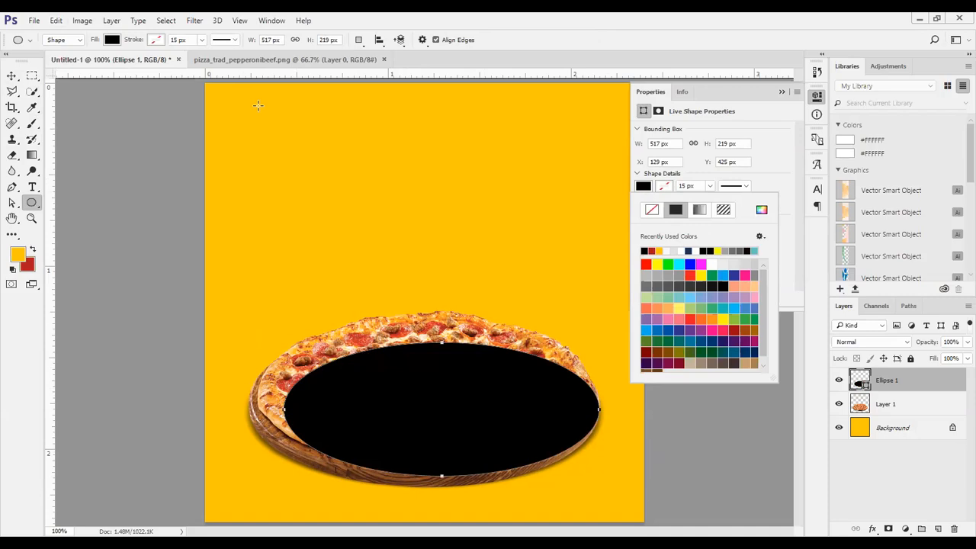
Try grey, light blue and orange fills on the ellipse, then return it to black.
left_click(112, 40)
left_click(93, 129)
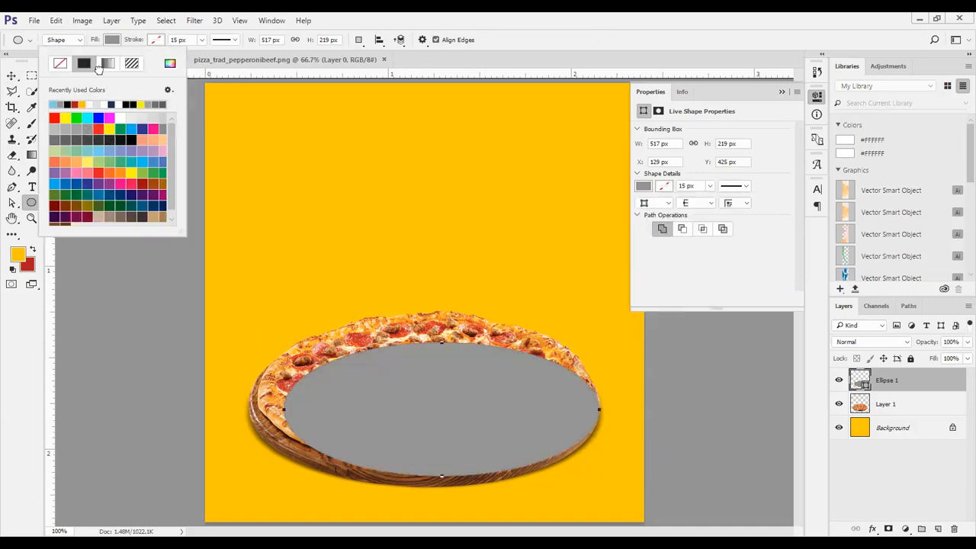
key("ctrl+z")
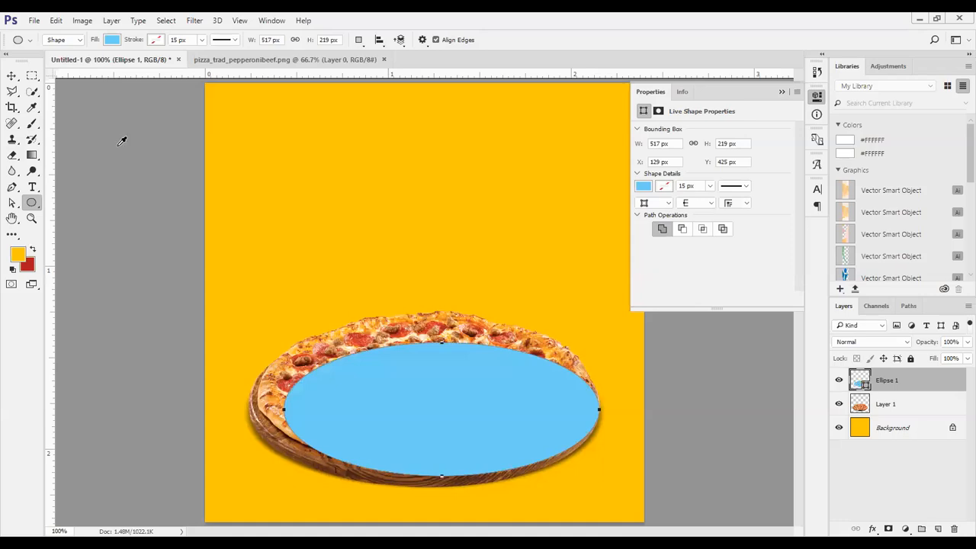
left_click(124, 174)
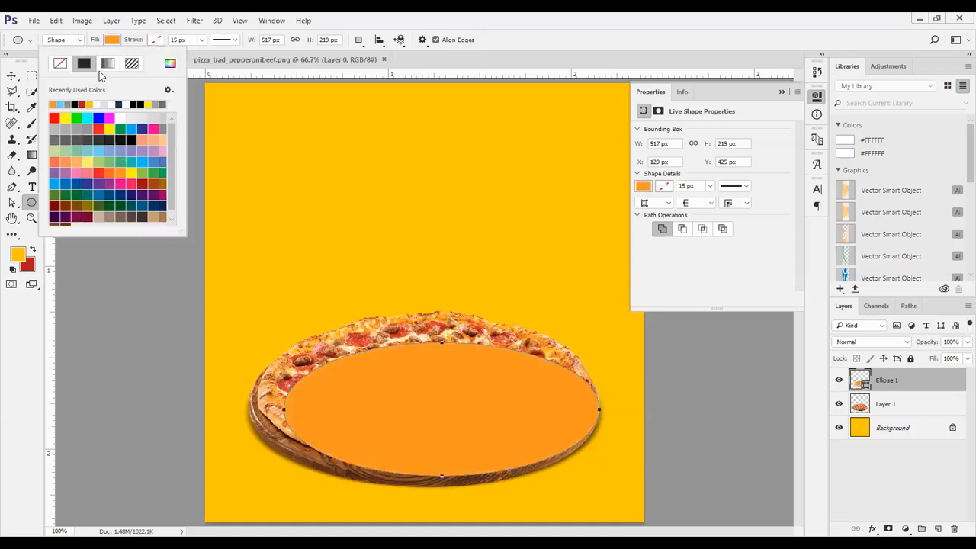
left_click(131, 142)
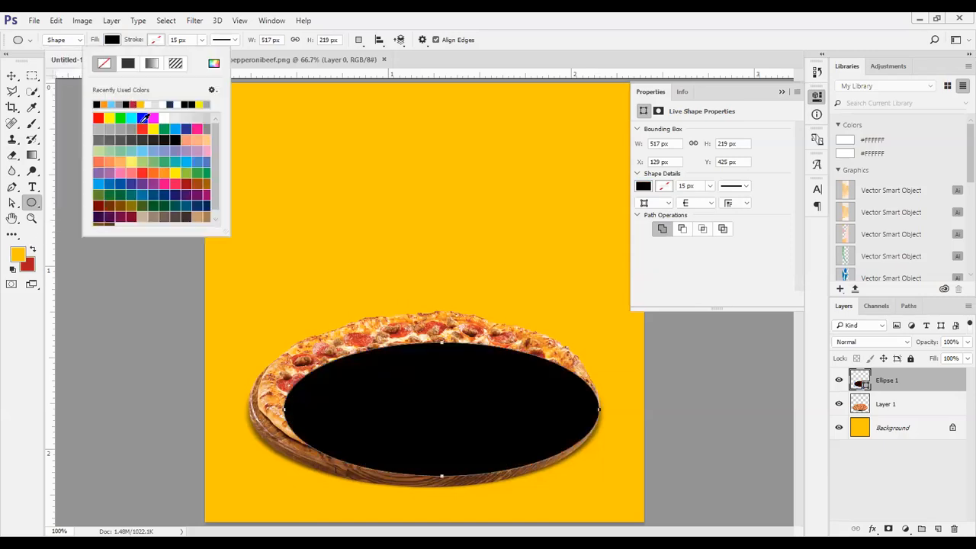
Try a 15 px lavender-blue stroke on the ellipse and set its stroke back to none.
left_click(176, 150)
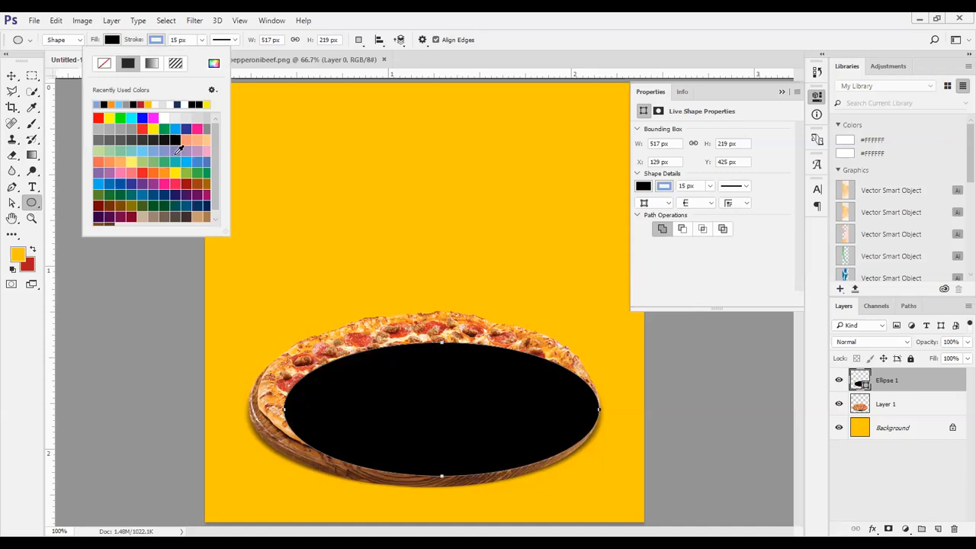
left_click(188, 151)
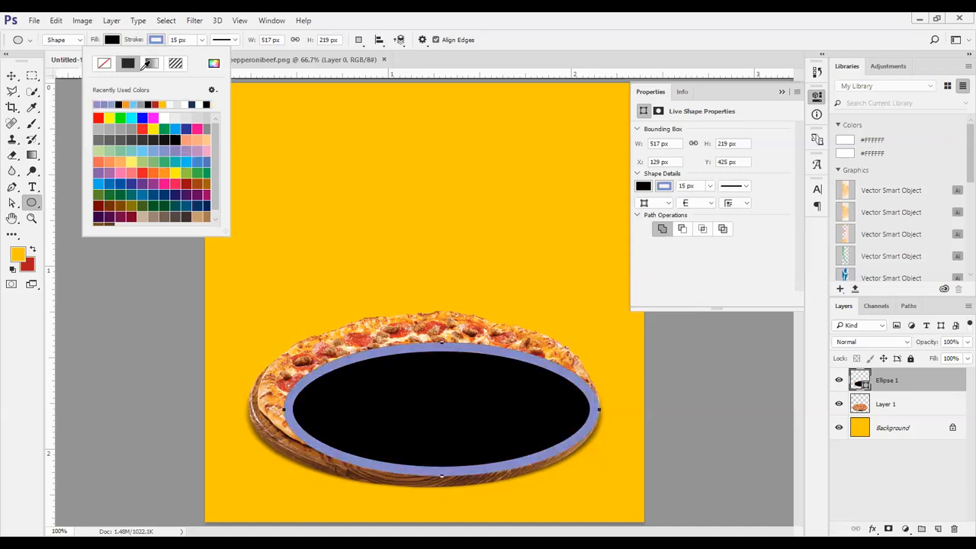
left_click(102, 65)
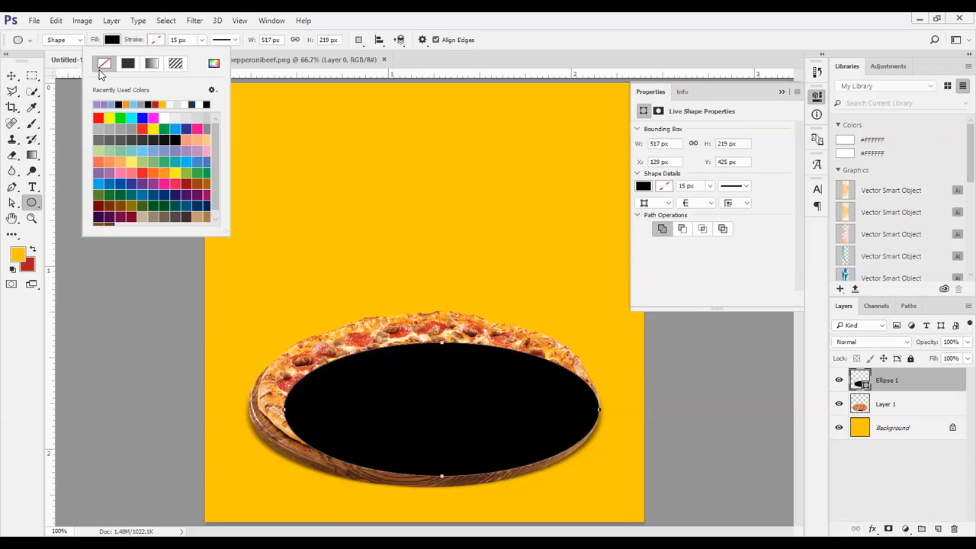
Stretch the black ellipse with Free Transform to about 575 by 286 px so it covers the whole pizza.
left_click(11, 75)
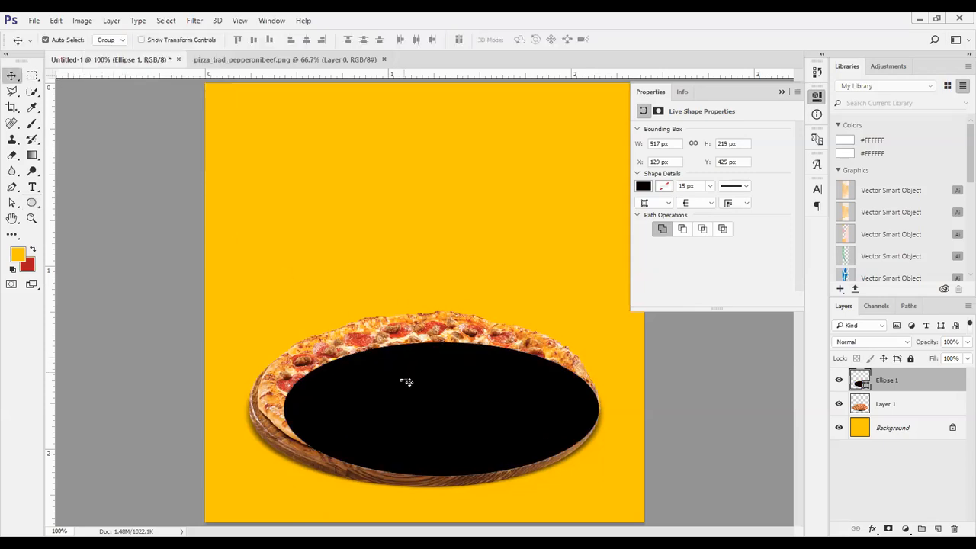
key("ctrl+t")
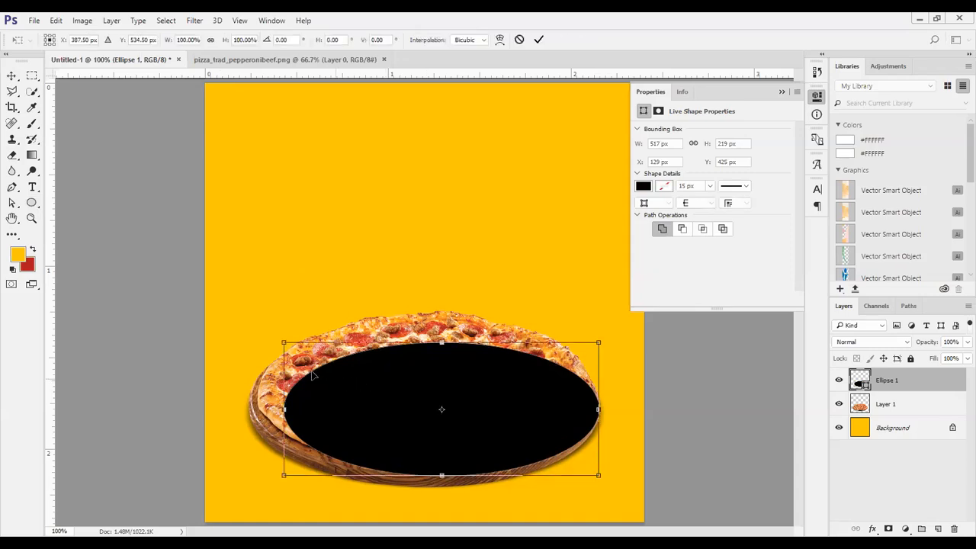
left_click_drag(284, 409, 248, 410)
left_click_drag(424, 343, 443, 311)
left_click_drag(424, 475, 424, 484)
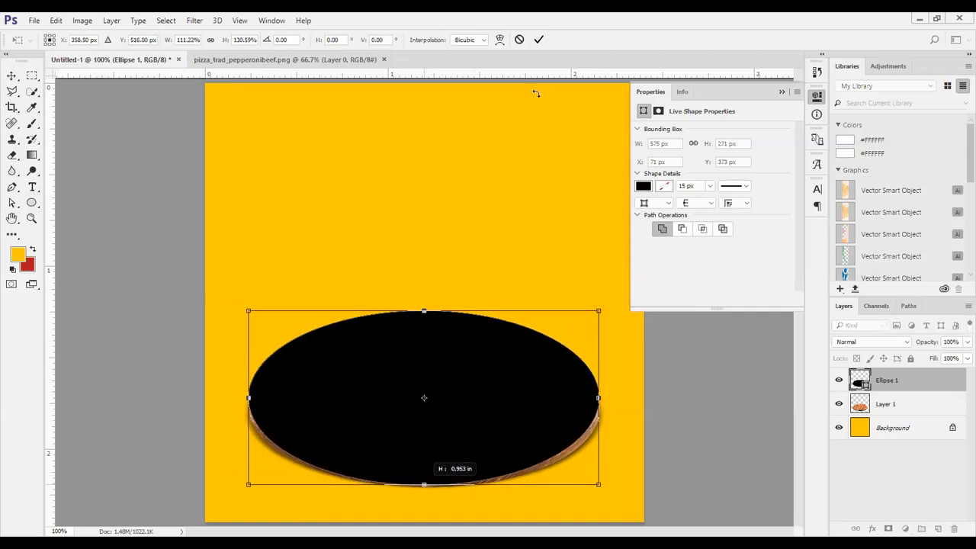
left_click(538, 39)
Send the ellipse behind the pizza layer and lower its upper edge to a height of about 274 px.
key("ctrl+bracketleft")
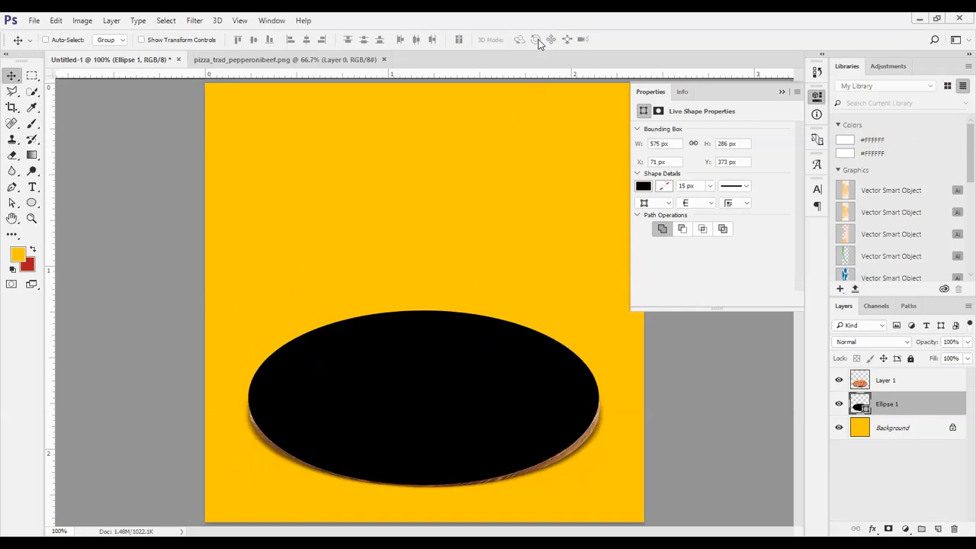
key("ctrl+t")
mouse_move(423, 311)
left_mouse_down()
mouse_move(423, 298)
mouse_move(423, 318)
left_mouse_up()
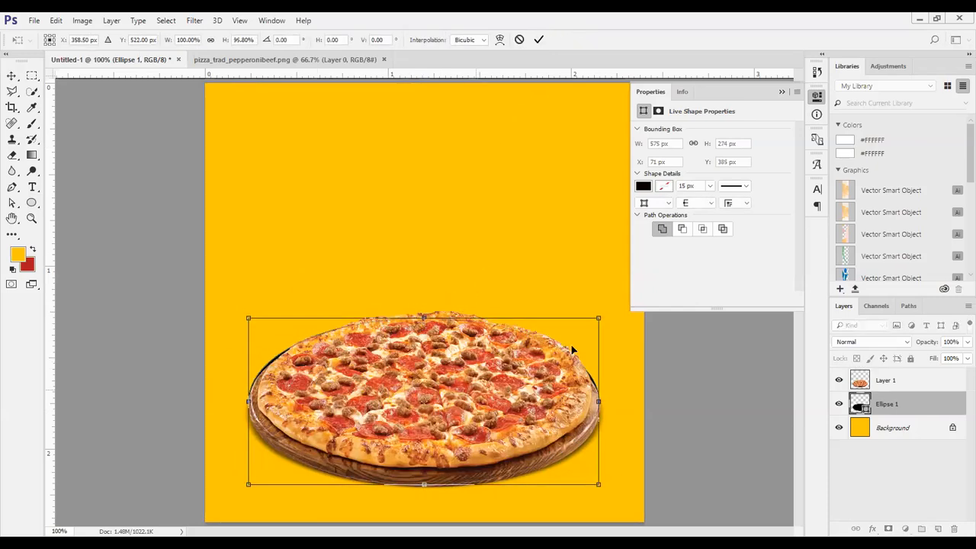
left_click(537, 39)
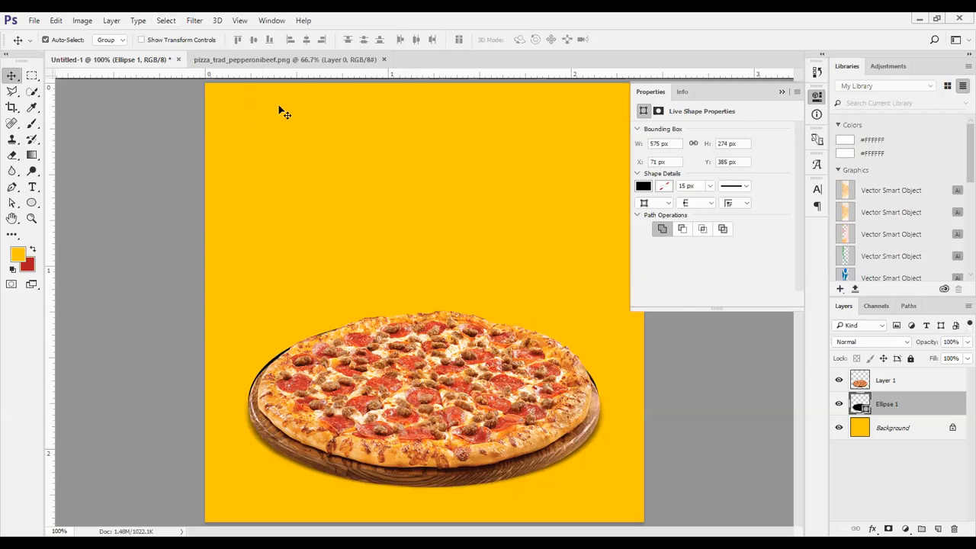
Rasterize the ellipse and apply a Motion Blur with an angle of 0° and a distance of 36 pixels.
key("alt+t")
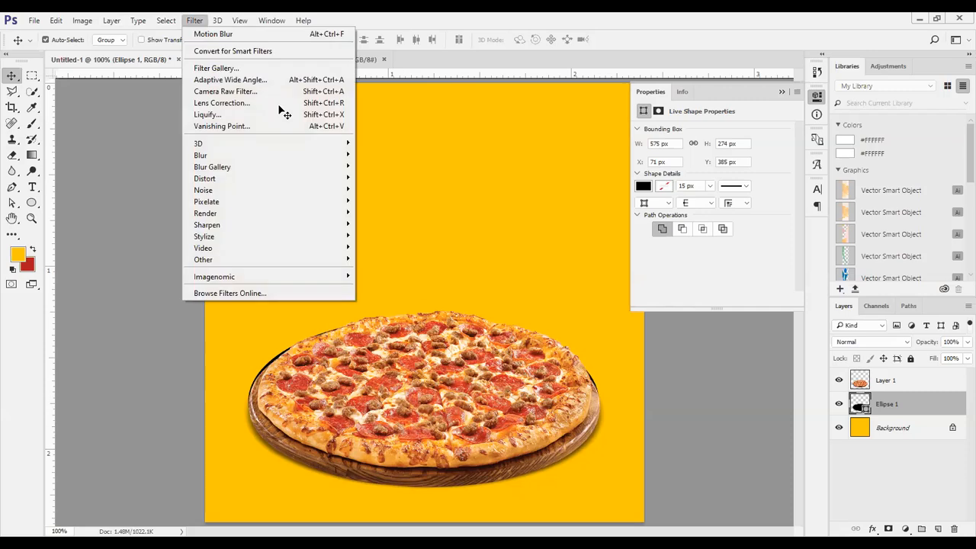
mouse_move(213, 157)
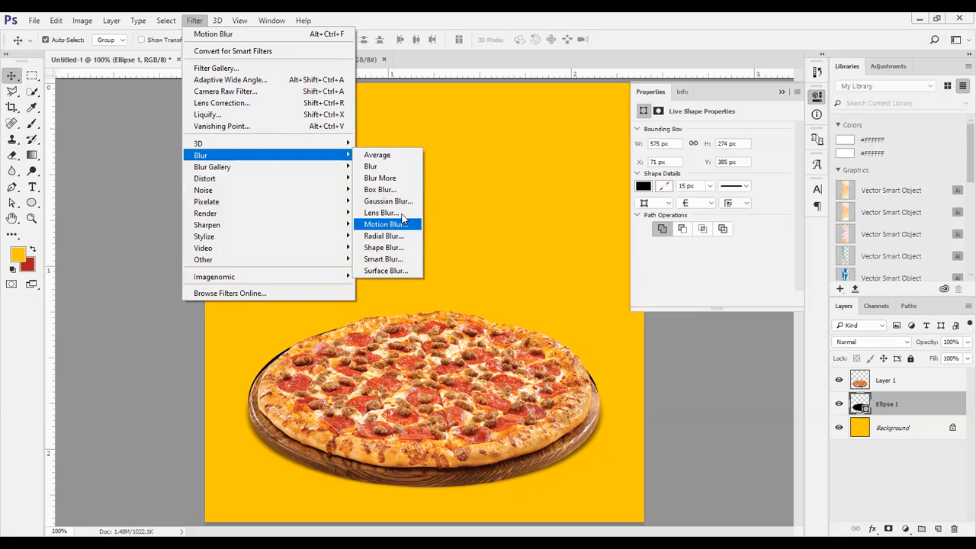
left_click(385, 224)
left_click(567, 227)
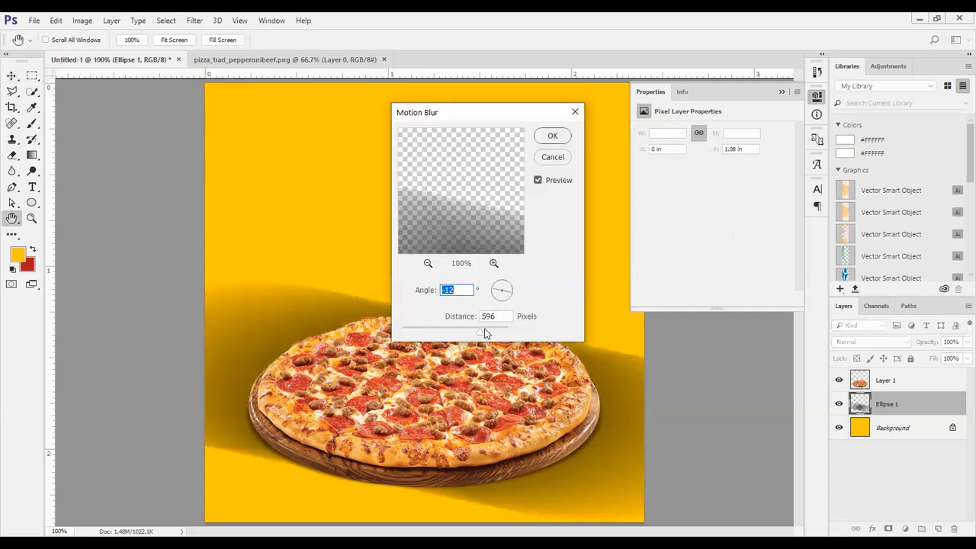
left_click(483, 331)
left_click_drag(511, 293, 512, 291)
left_click(510, 293)
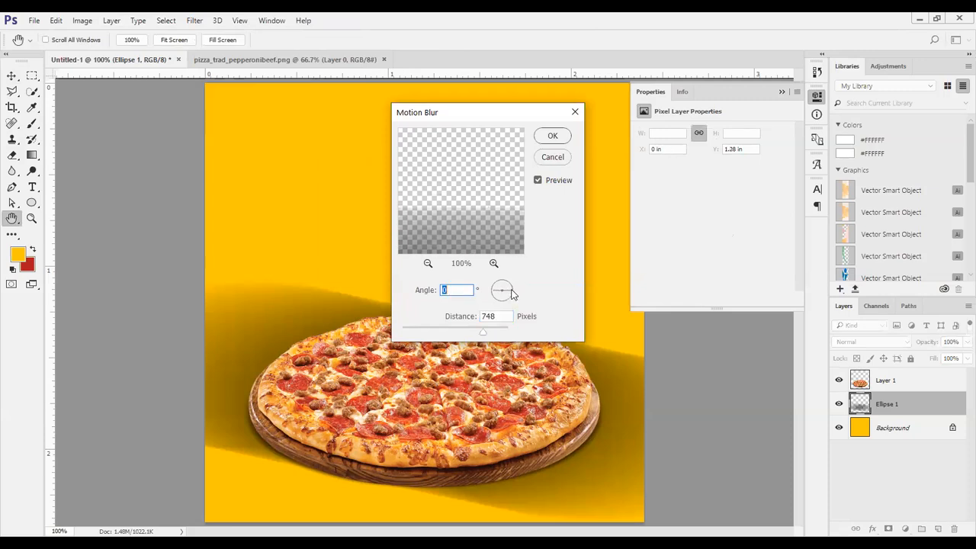
left_click_drag(484, 333, 423, 338)
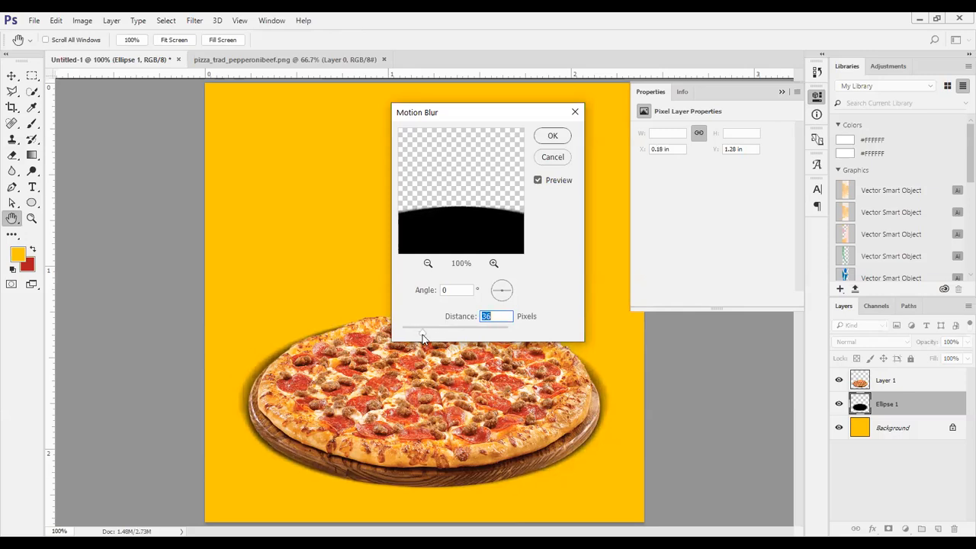
Lower the blurred ellipse layer's opacity to 19%, hiding the pizza layer temporarily while judging the shadow.
left_click_drag(932, 344, 900, 352)
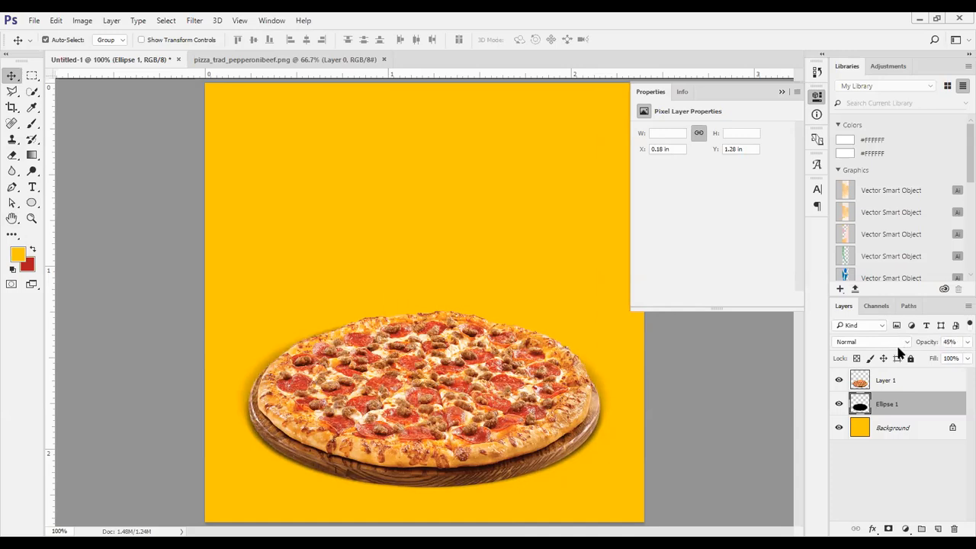
left_click_drag(920, 346, 962, 359)
left_click(838, 381)
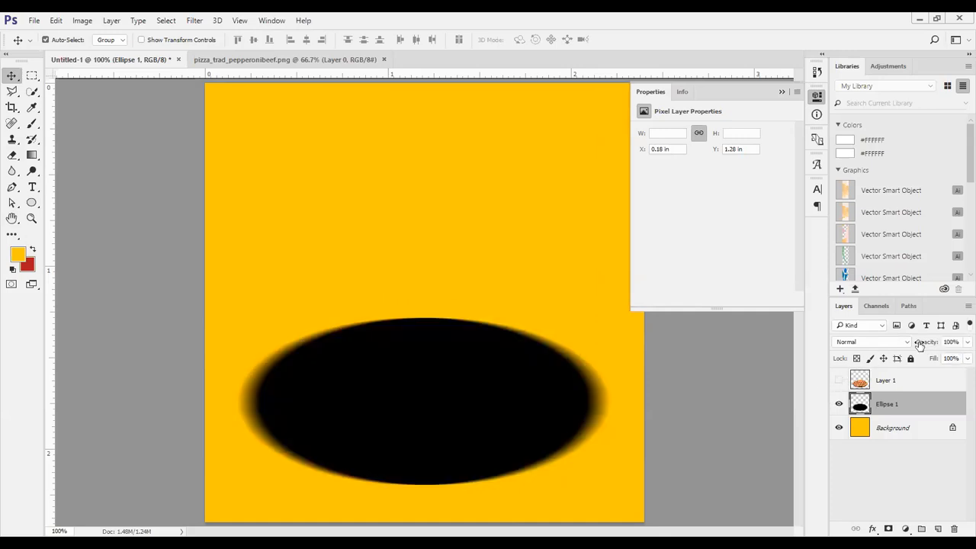
left_click_drag(926, 344, 877, 357)
left_click(838, 381)
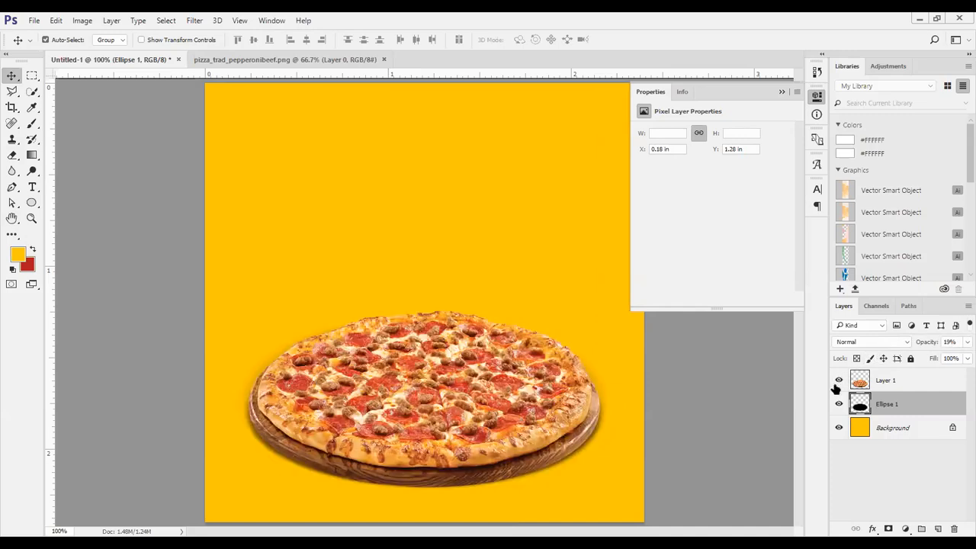
Compare the pizza with and without its shadow by toggling the ellipse layer's visibility, and collapse the layer properties.
left_click(838, 404)
left_click(838, 404)
left_click(839, 404)
left_click(839, 404)
left_click(839, 404)
left_click(839, 404)
left_click(782, 92)
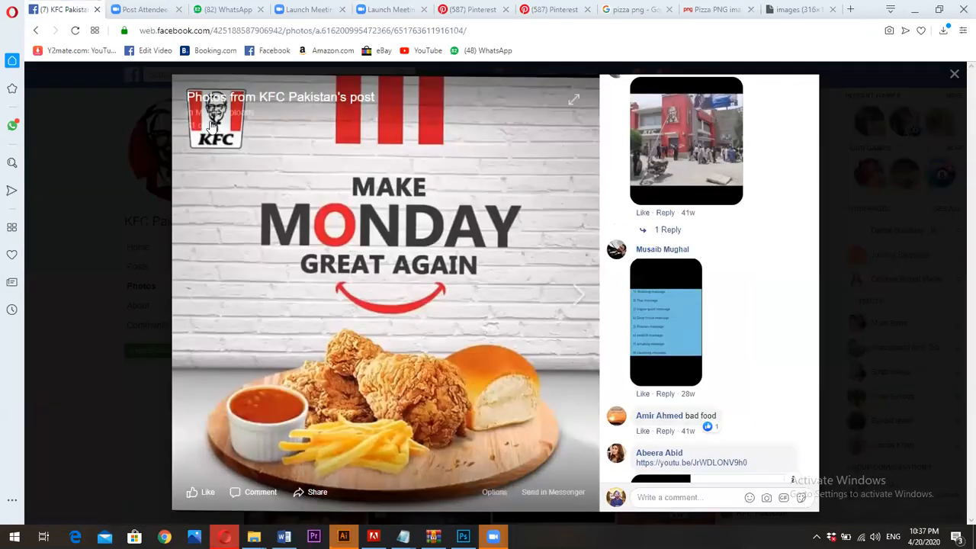
Switch to the Opera browser and run an image search for "kfc logo" in a new tab.
left_click(823, 9)
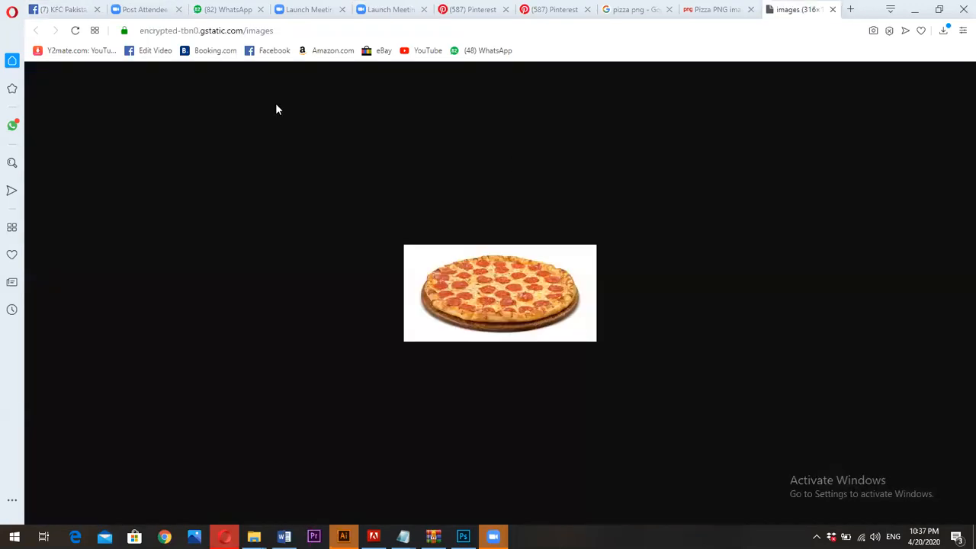
key("ctrl+t")
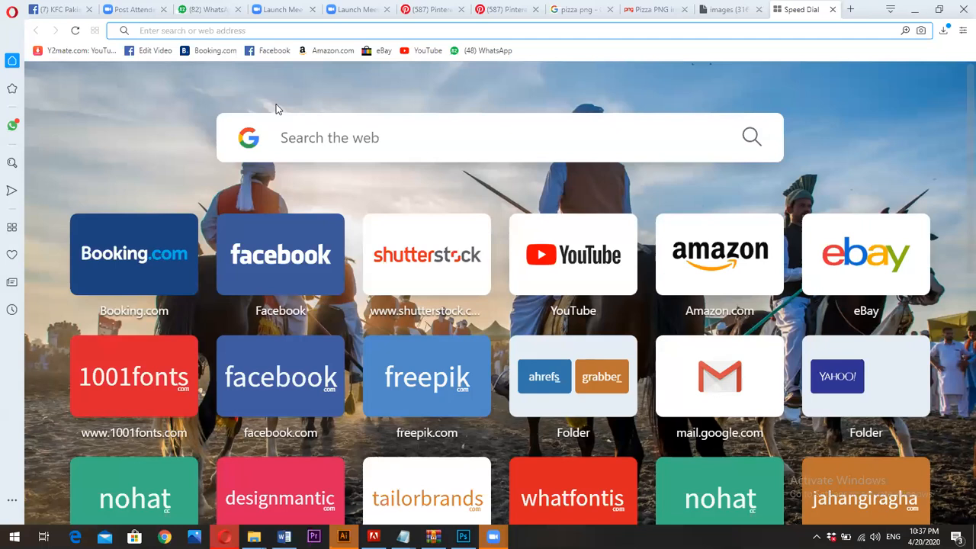
type("kfc logo")
key("Return")
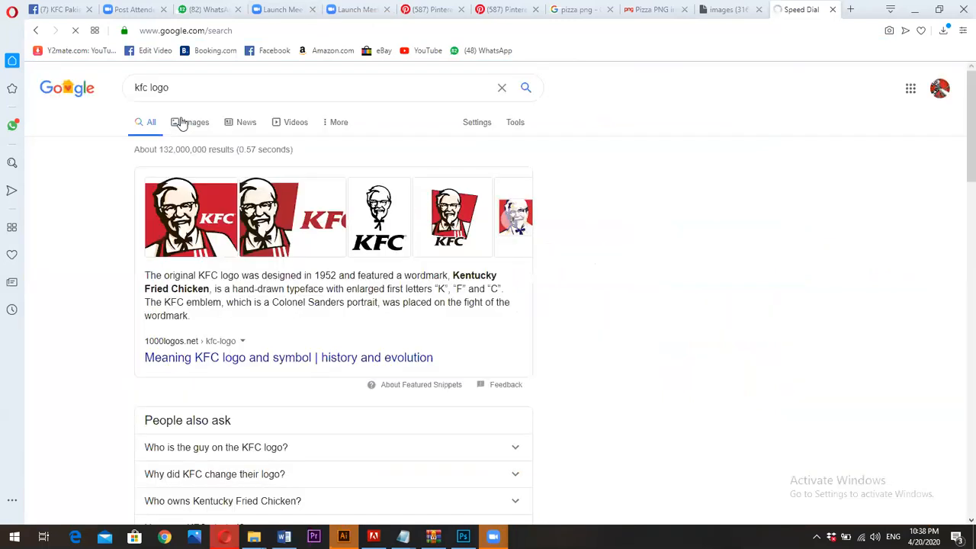
left_click(182, 124)
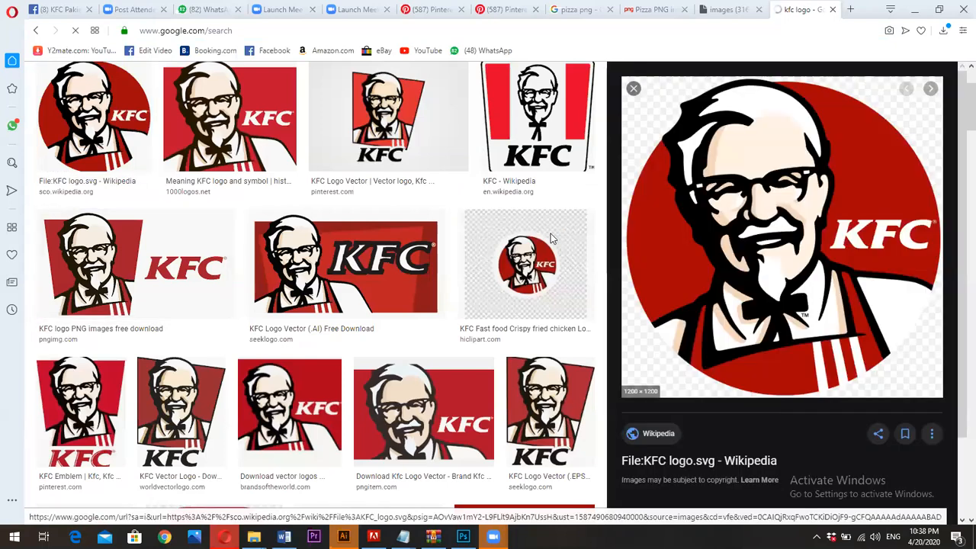
Open the round Wikipedia KFC logo at full size and save it to Downloads as "1200px-KFC_logo.svg (1).png".
left_click(551, 235)
key("ctrl+s")
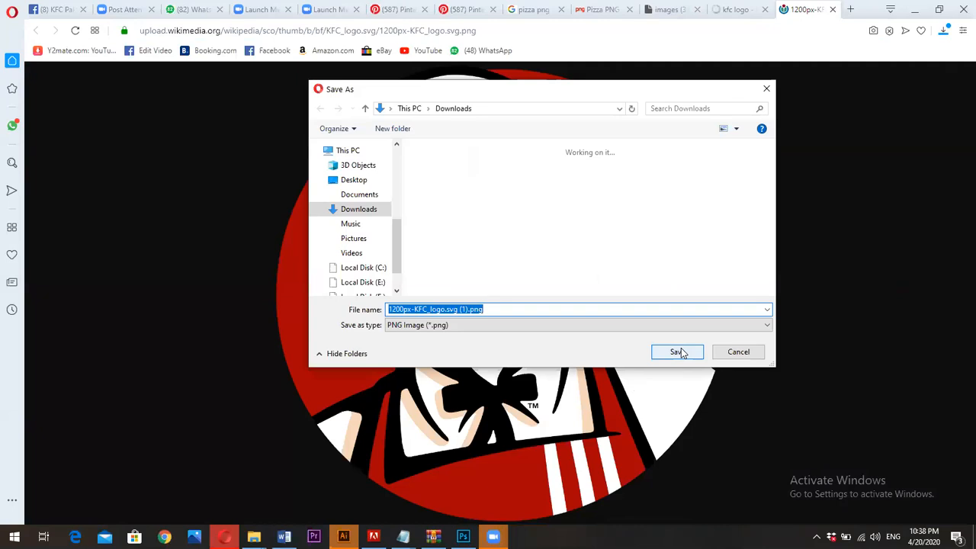
left_click(675, 352)
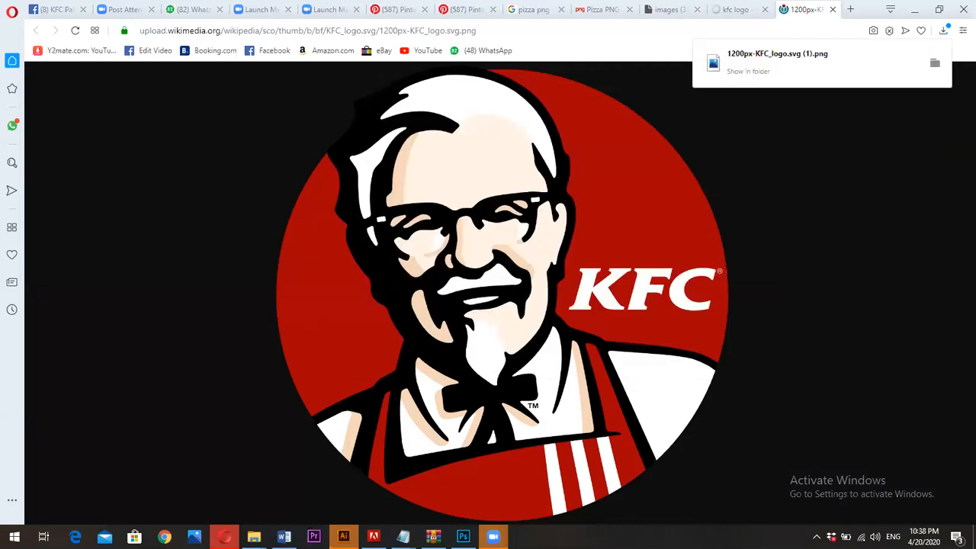
Place the downloaded "1200px-KFC_logo.svg (1).png" from File Explorer into the Untitled-1 Photoshop document.
left_click(254, 537)
left_click_drag(460, 446, 447, 200)
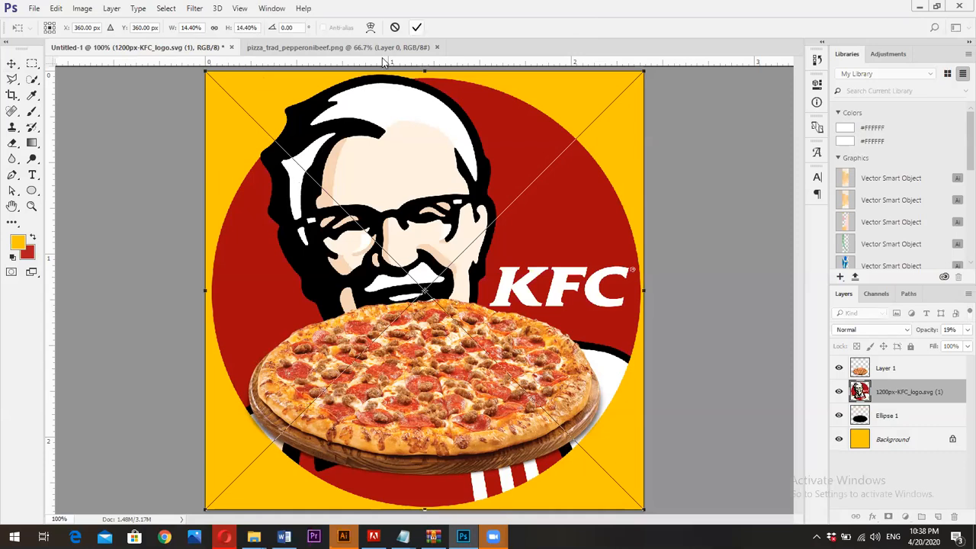
key("Return")
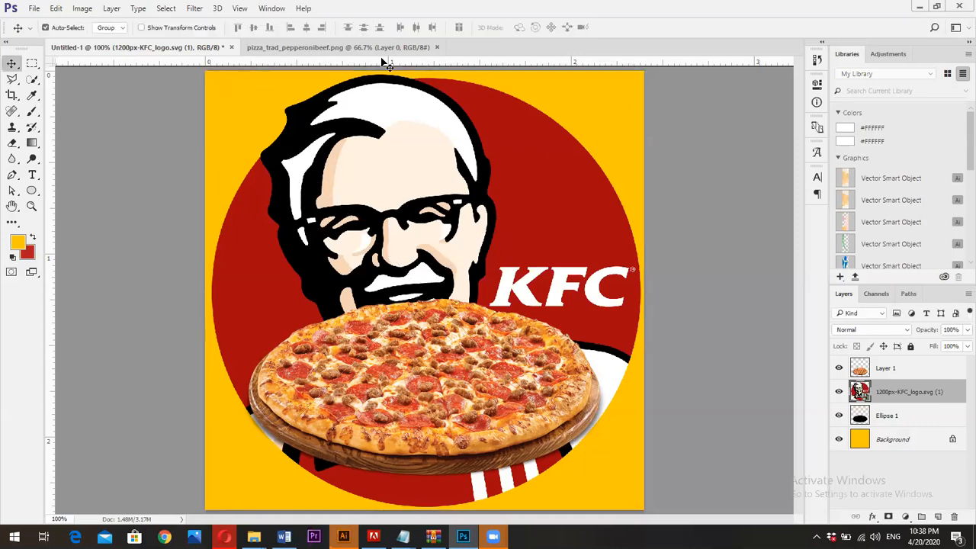
Scale the KFC logo down to 3.68% and move it to the canvas's upper-left corner, above the pizza.
key("ctrl+t")
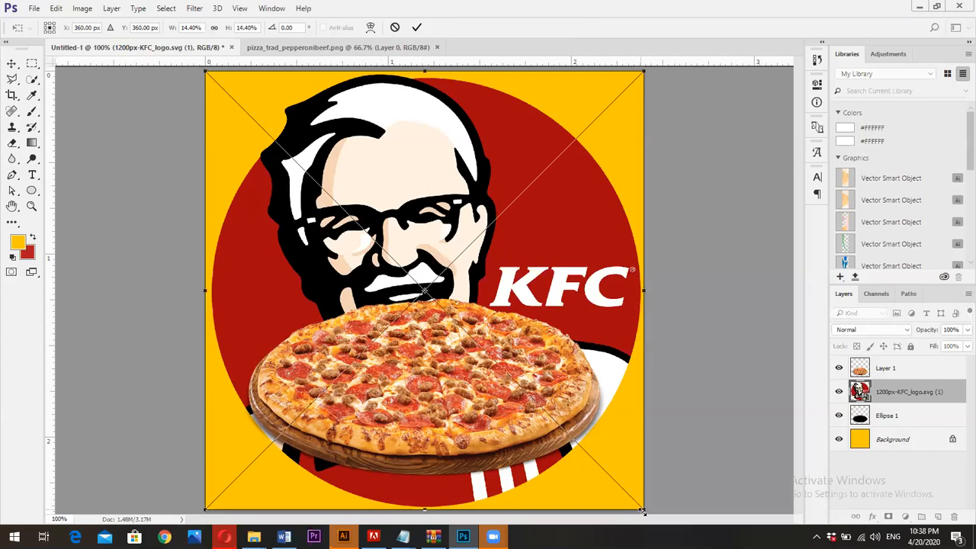
left_click_drag(643, 509, 509, 328)
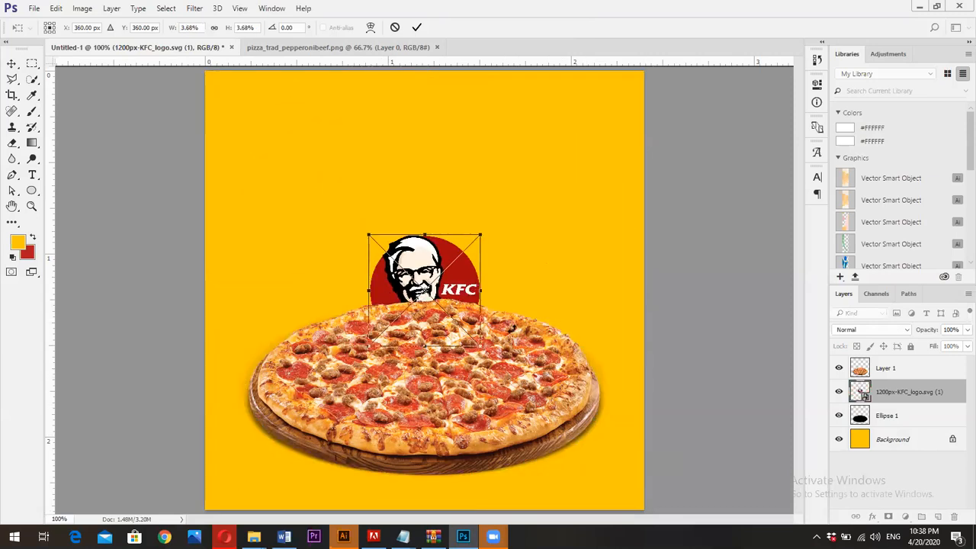
left_click(417, 27)
left_click_drag(392, 209, 221, 55)
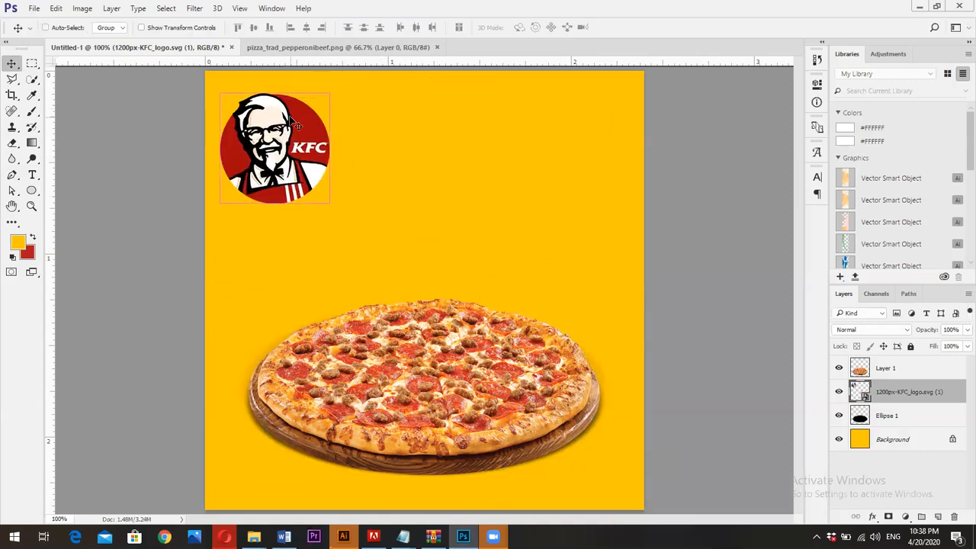
Scale the KFC logo down to 3.14% and nudge it slightly closer to the canvas's upper-left corner.
key("ctrl+t")
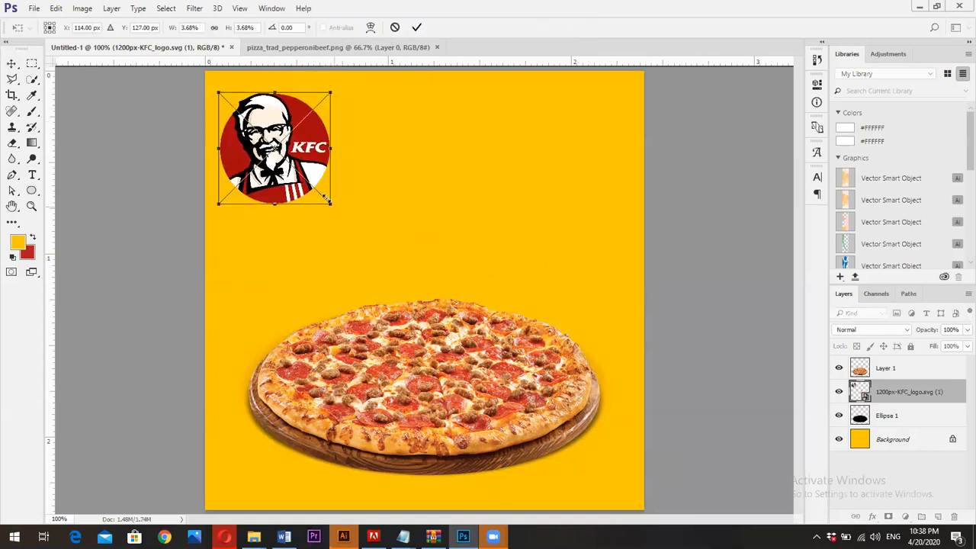
left_click_drag(329, 205, 325, 198)
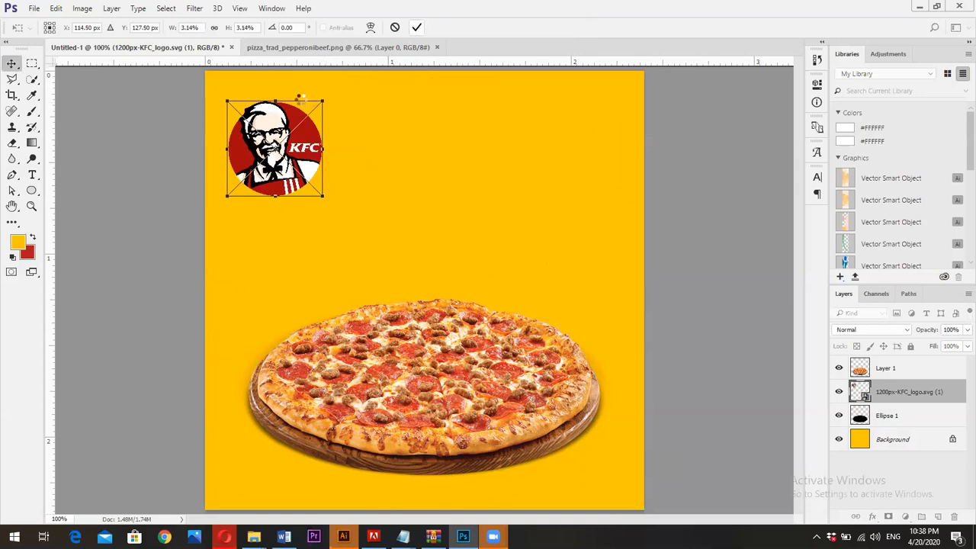
key("Return")
mouse_move(255, 153)
left_mouse_down()
mouse_move(258, 140)
mouse_move(250, 145)
left_mouse_up()
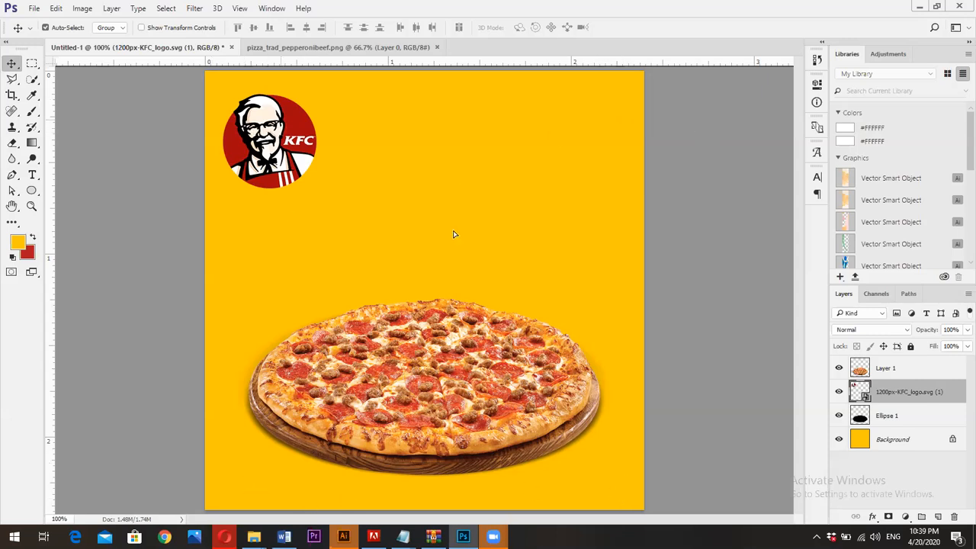
Reposition the KFC logo tighter into the canvas's upper-left corner and scale it down to 2.86%.
left_click_drag(290, 114, 437, 209)
left_click_drag(442, 329, 281, 131)
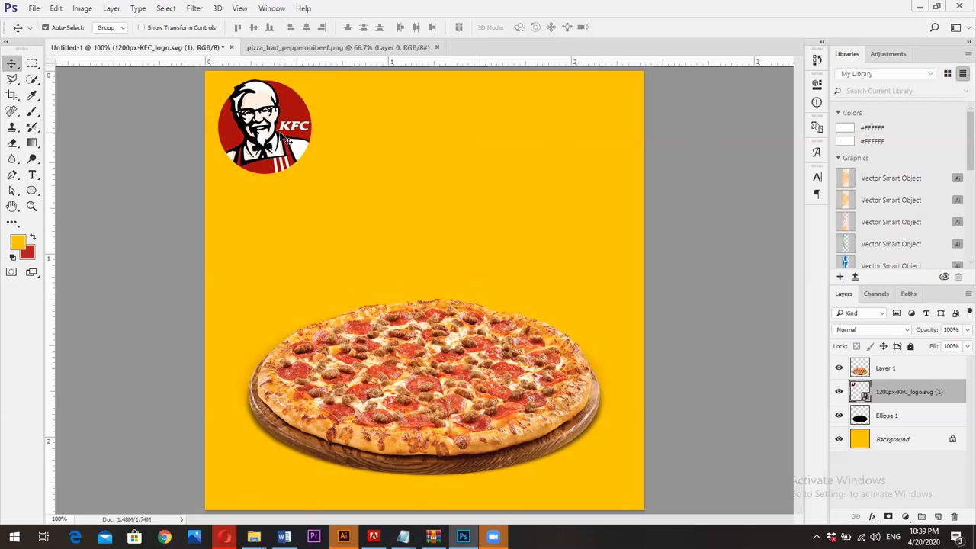
key("ctrl+t")
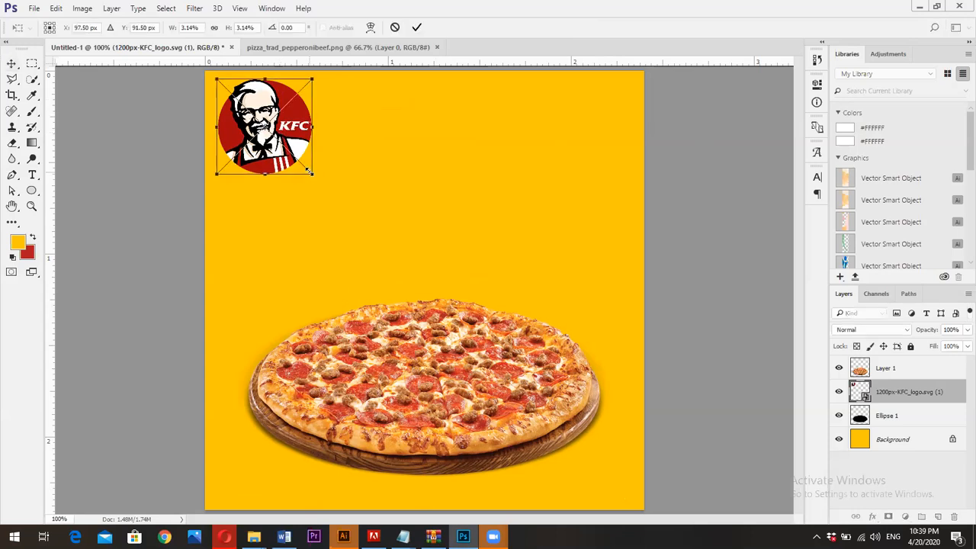
left_click_drag(309, 171, 304, 166)
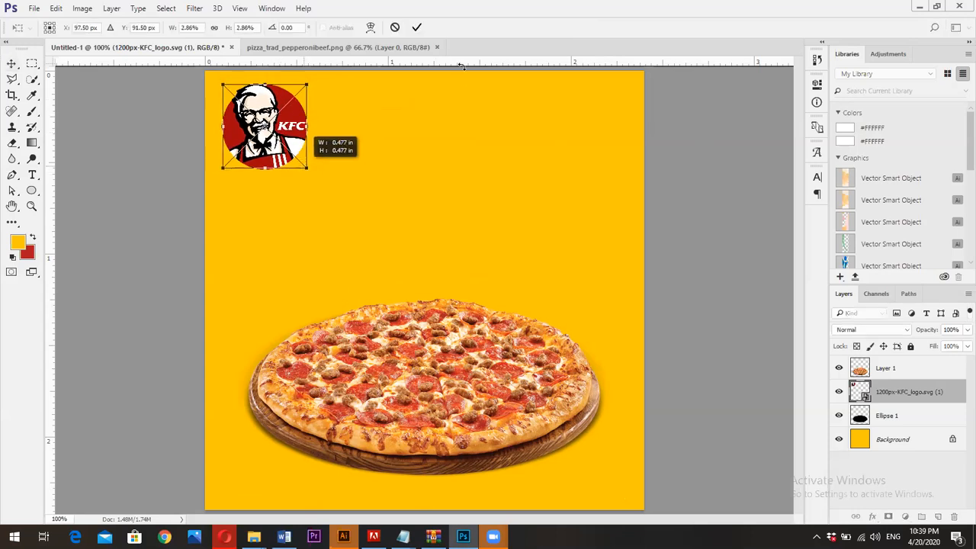
key("Return")
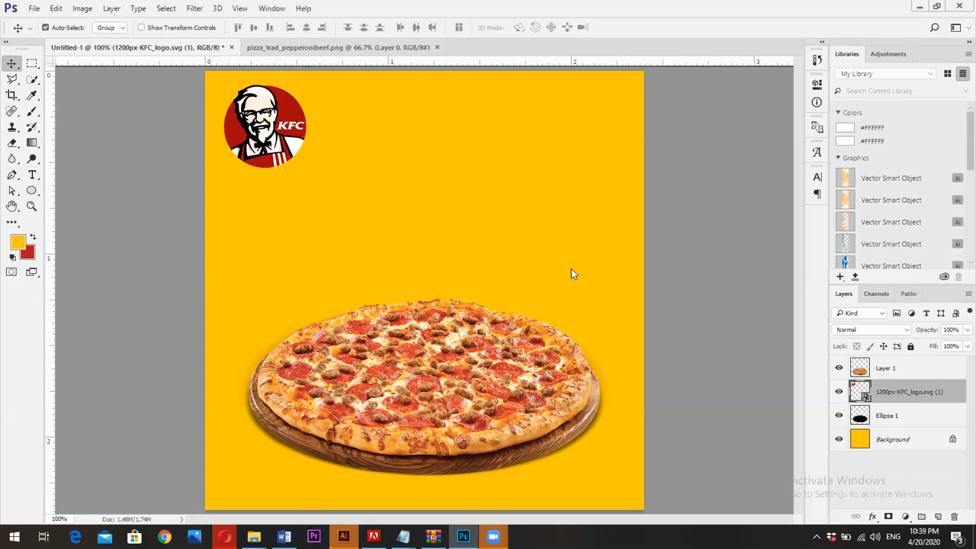
Switch to the Opera browser, search Facebook for McDonald's and open the McDonald's page.
key("alt+Tab")
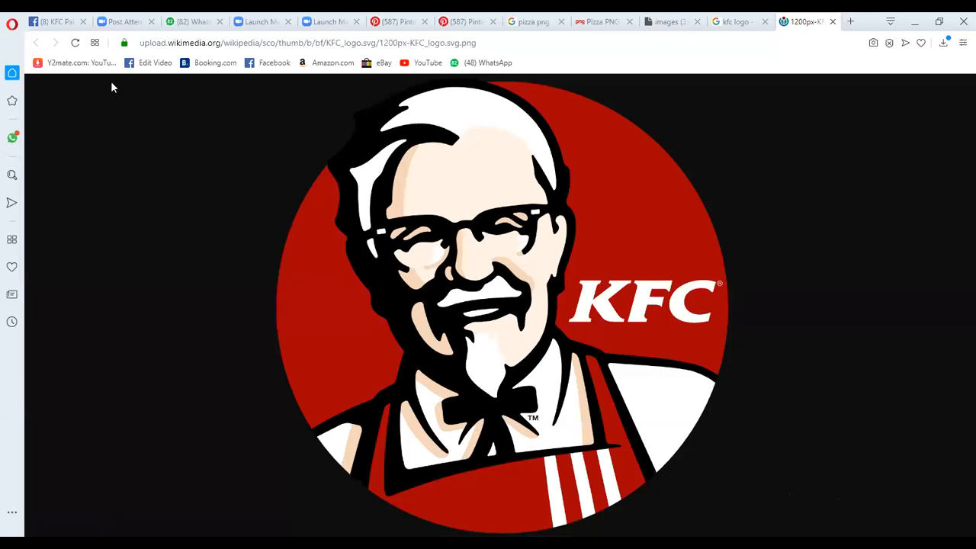
key("ctrl+Tab")
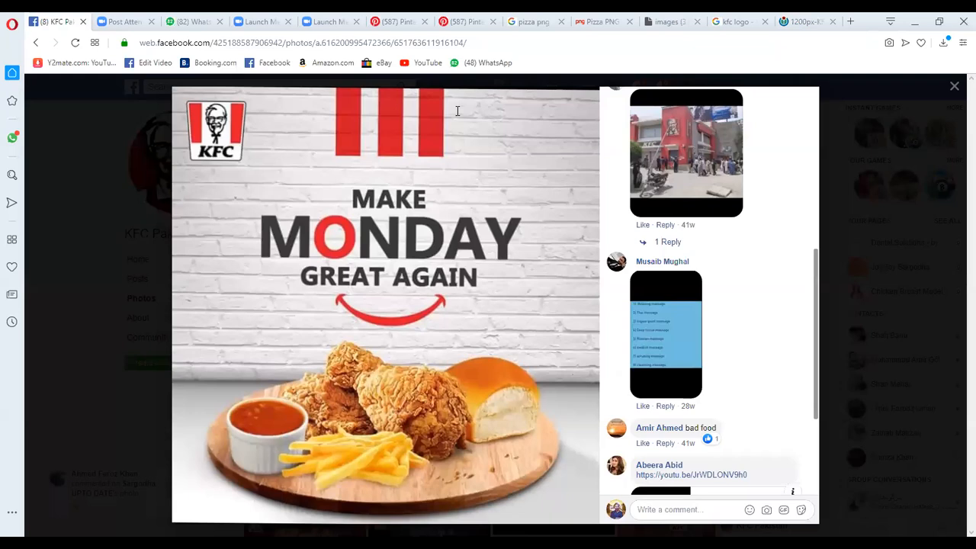
left_click(295, 87)
left_click(295, 86)
type("mic")
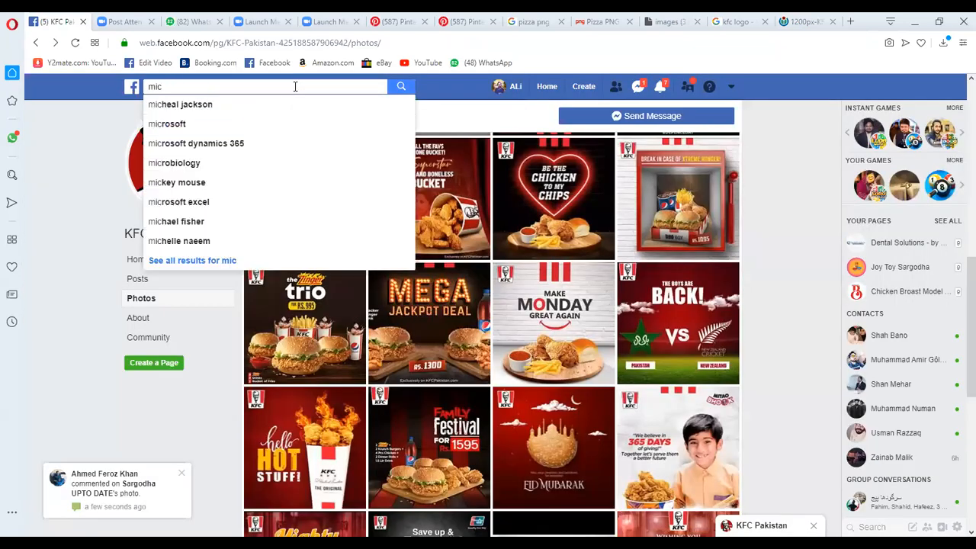
type("do")
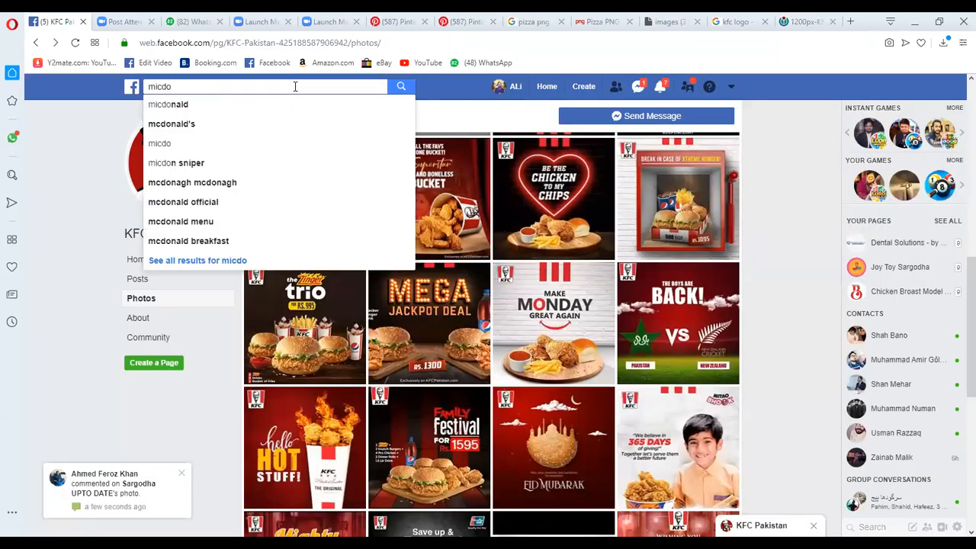
left_click(254, 122)
left_click(326, 149)
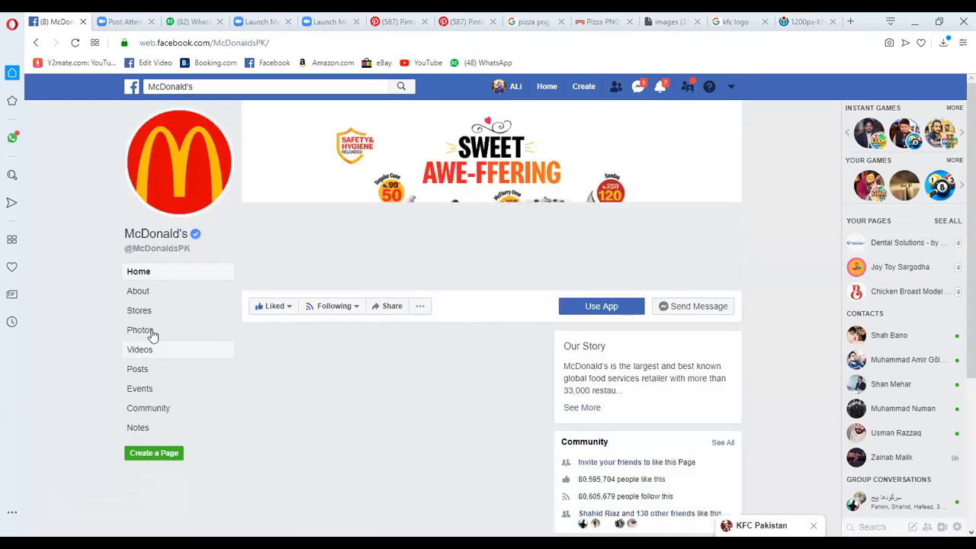
Browse the McDonald's page's photos and open promotional posts as design references.
left_click(152, 333)
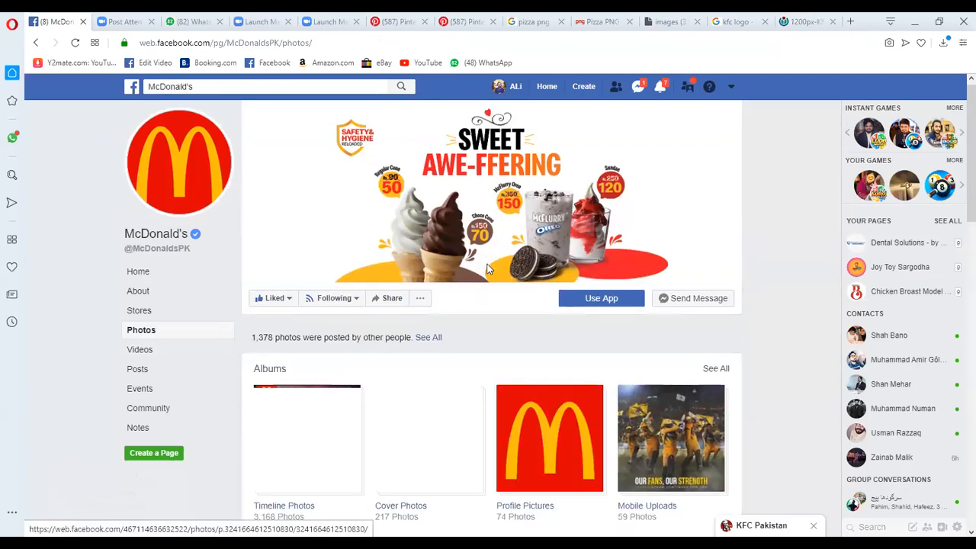
scroll(488, 268, "down", 3)
scroll(476, 248, "down", 2)
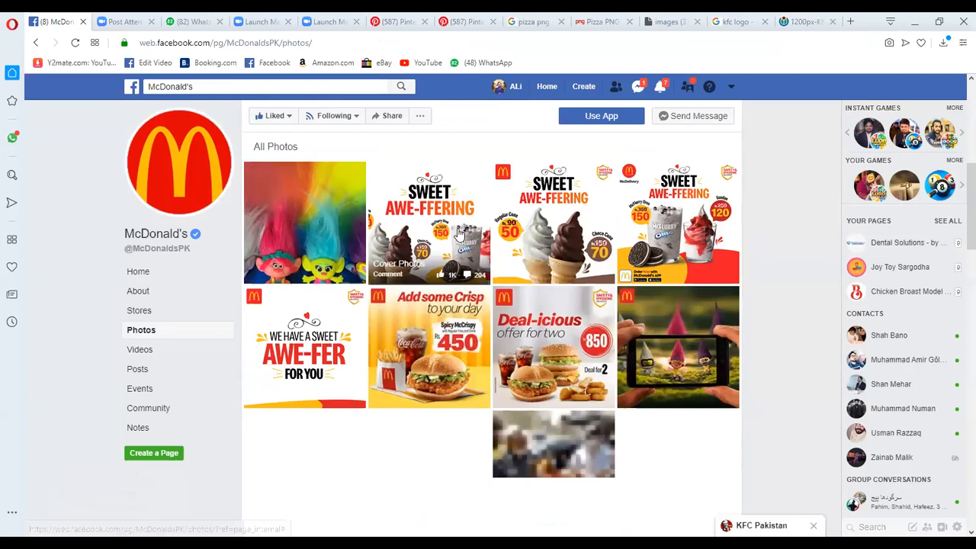
left_click(460, 234)
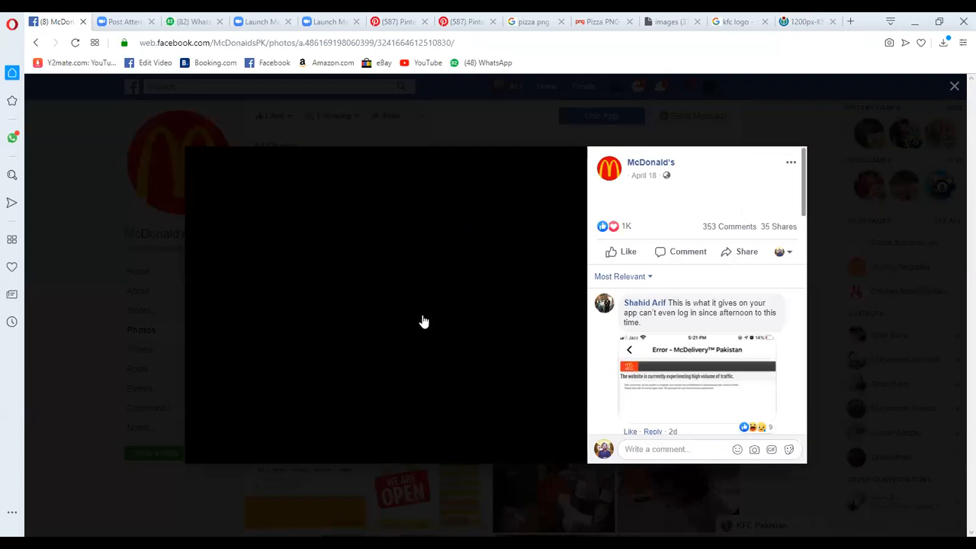
key("Escape")
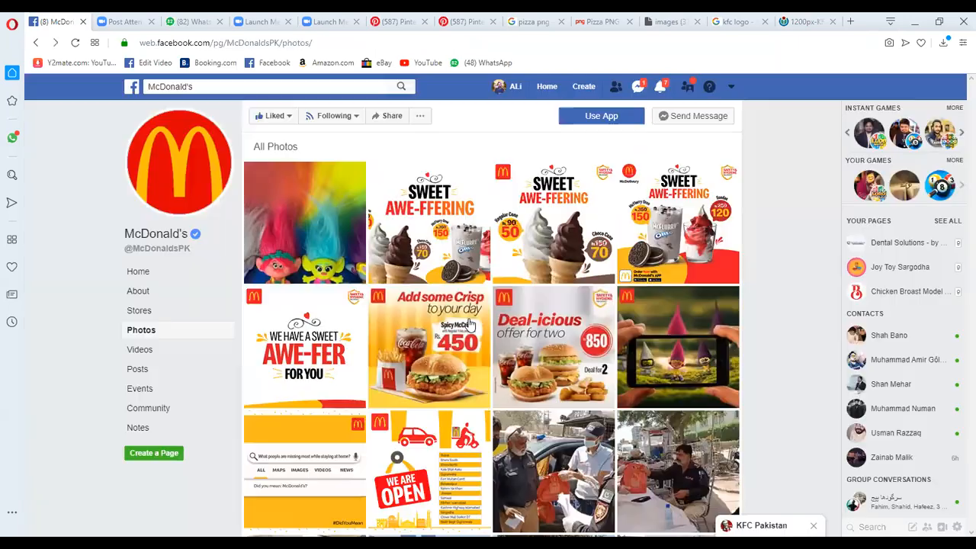
left_click(429, 243)
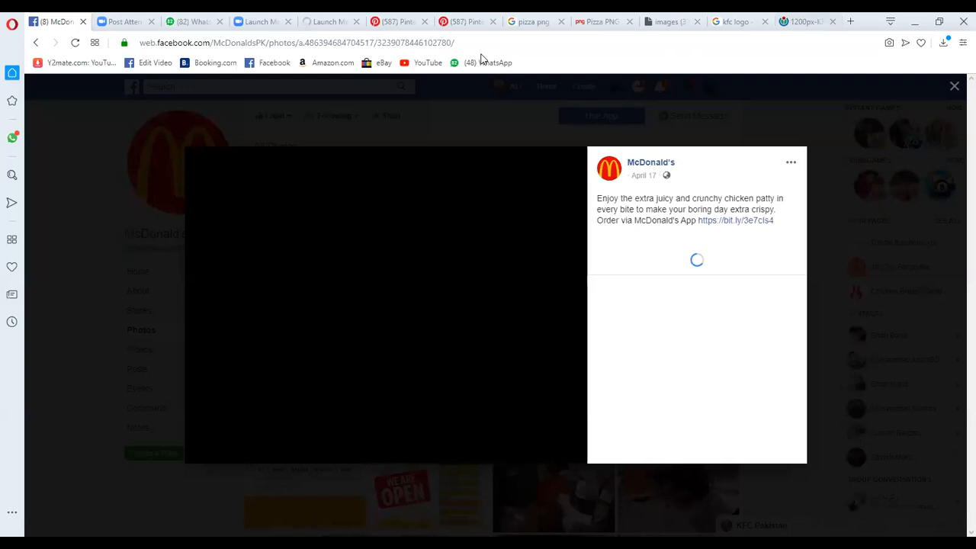
Run a Google search for "pizza tagline" in the tab showing the KFC logo image.
key("ctrl+Tab")
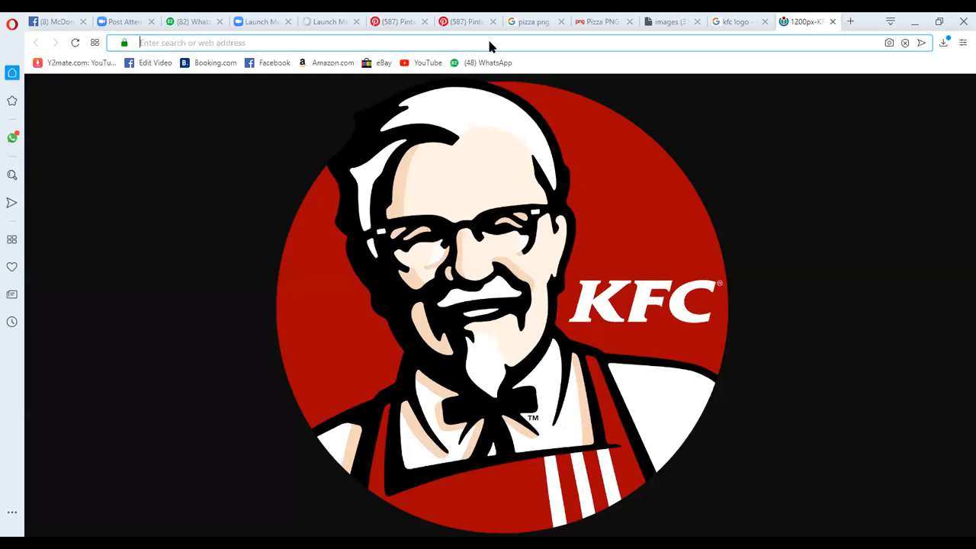
left_click(491, 46)
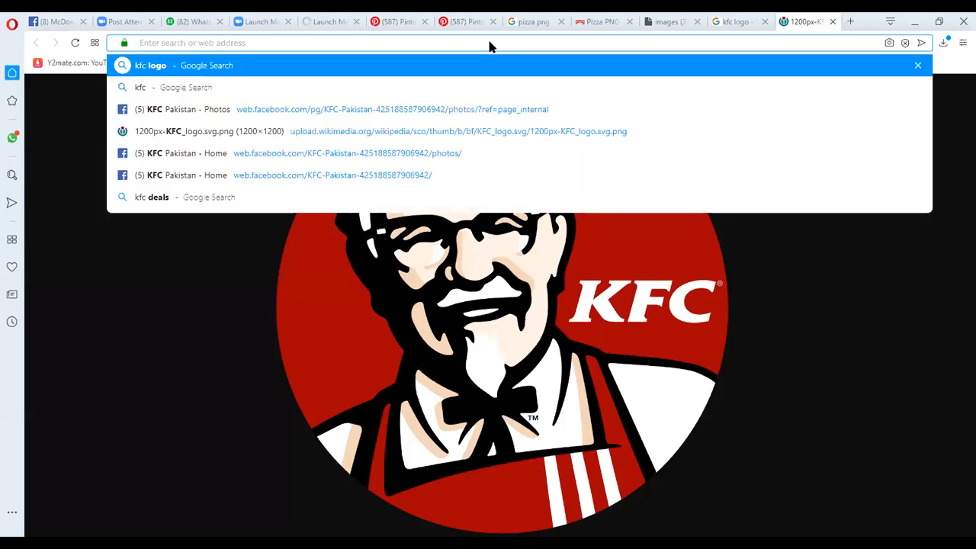
type("pizza t")
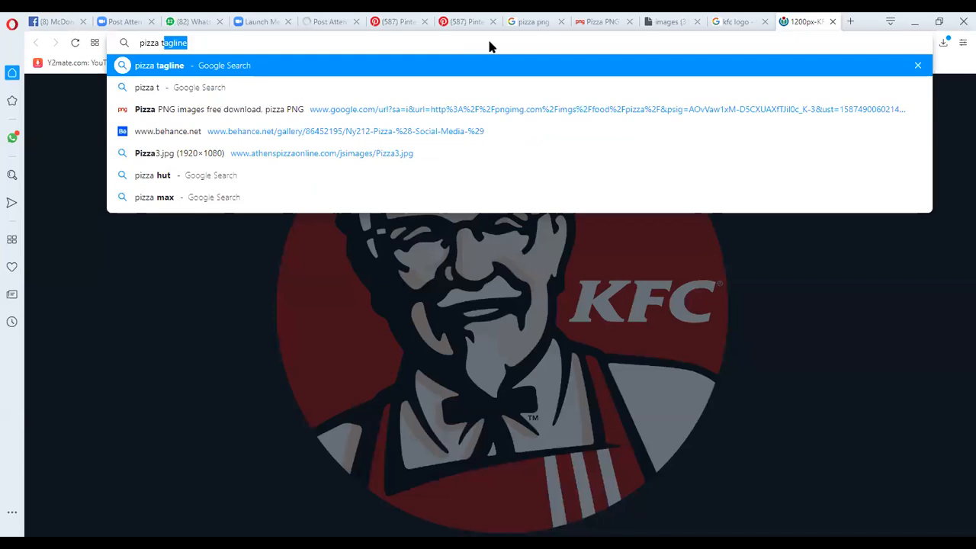
type("agline")
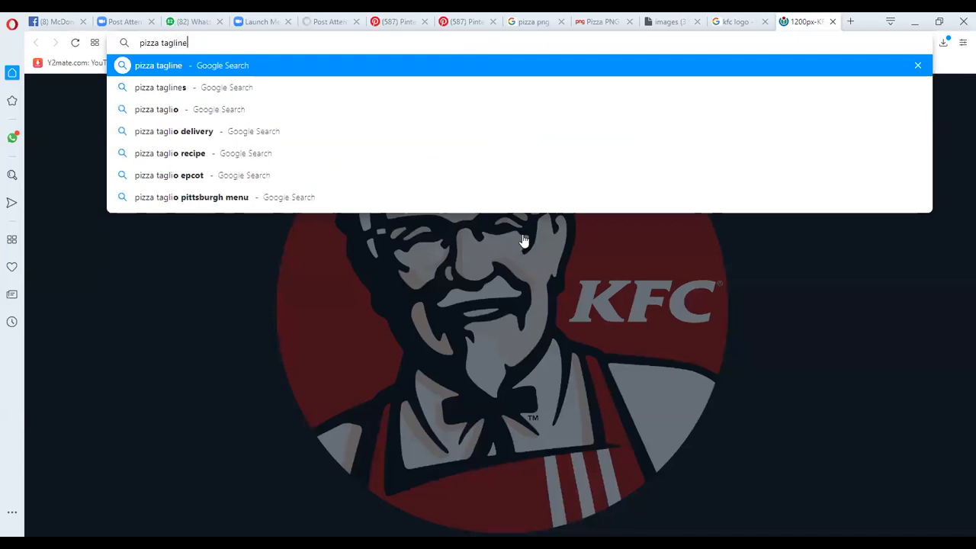
key("Return")
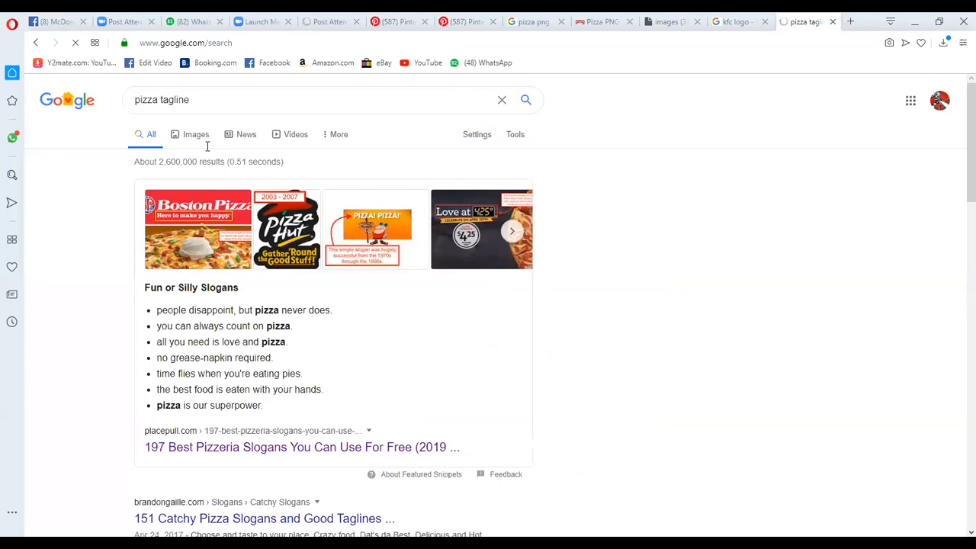
Open the "151 Catchy Pizza Slogans and Good Taglines" result in a new tab and switch to it.
scroll(257, 224, "down", 3)
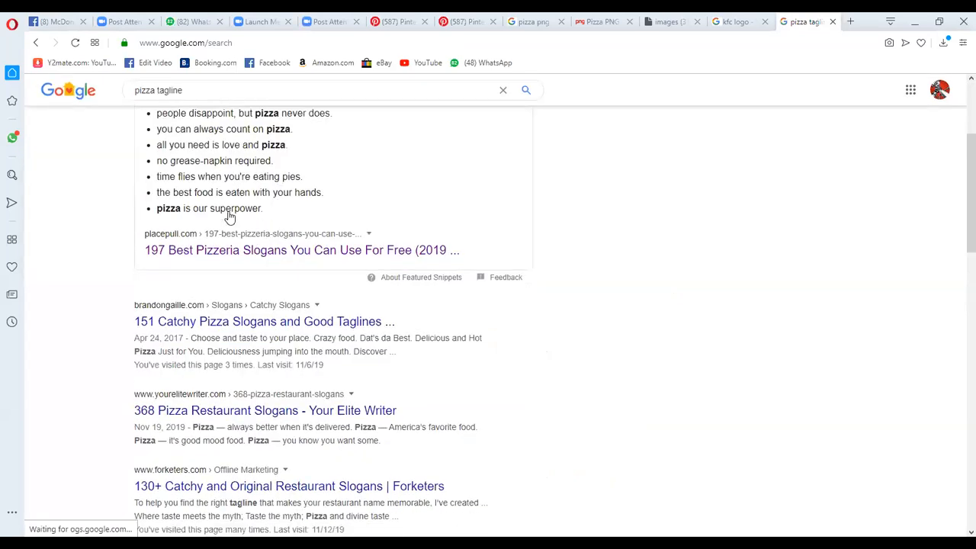
scroll(262, 229, "down", 2)
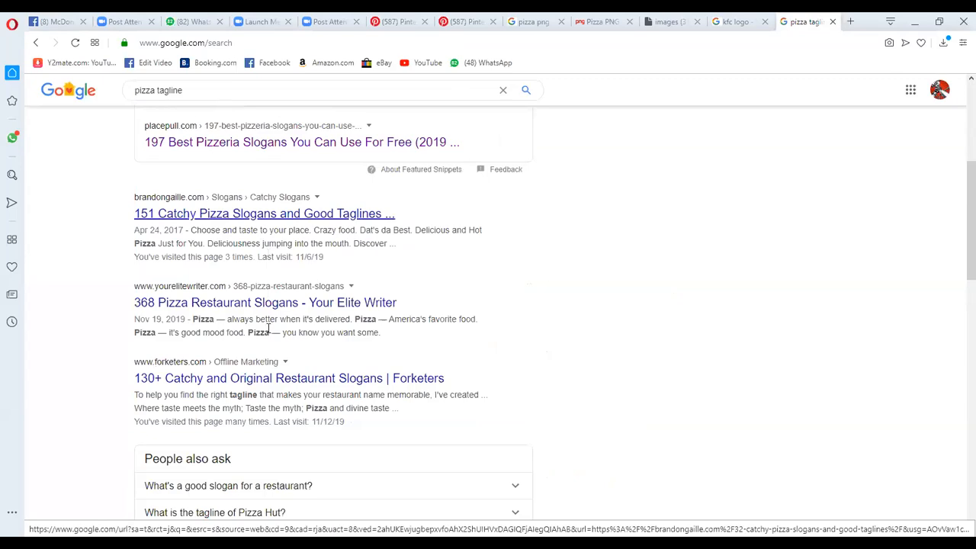
middle_click(450, 143)
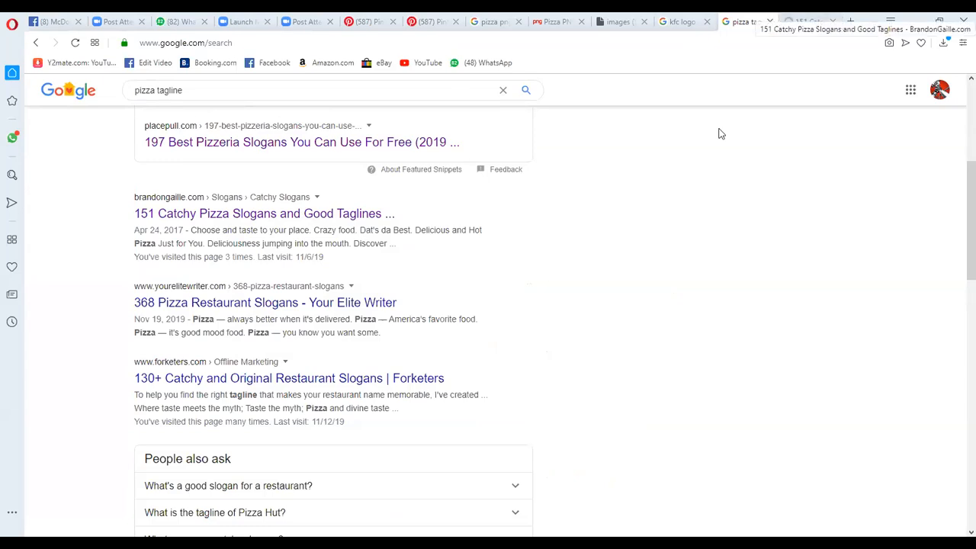
key("ctrl+Tab")
Look through the article's slogan list and copy the line "Better Ingredients. Better Pizza.".
scroll(195, 338, "down", 1)
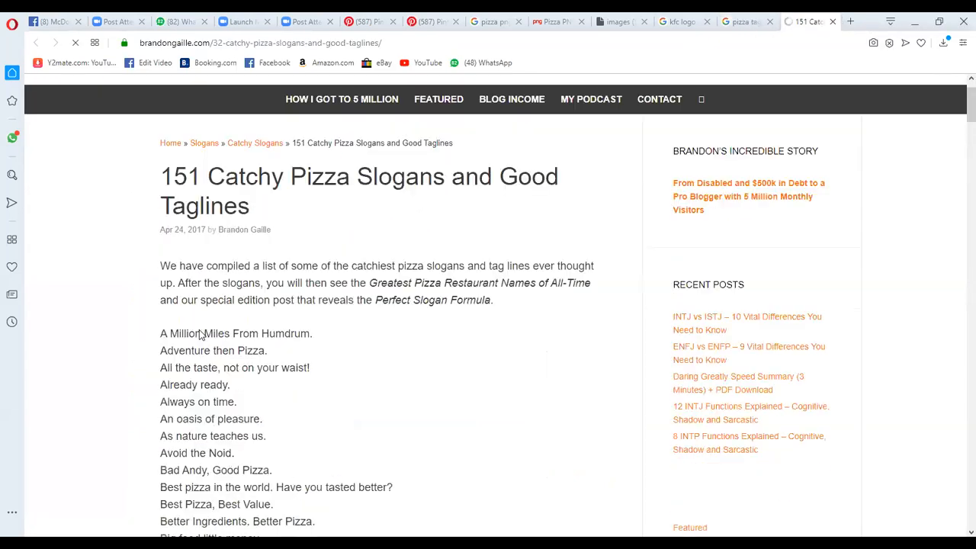
scroll(171, 325, "down", 1)
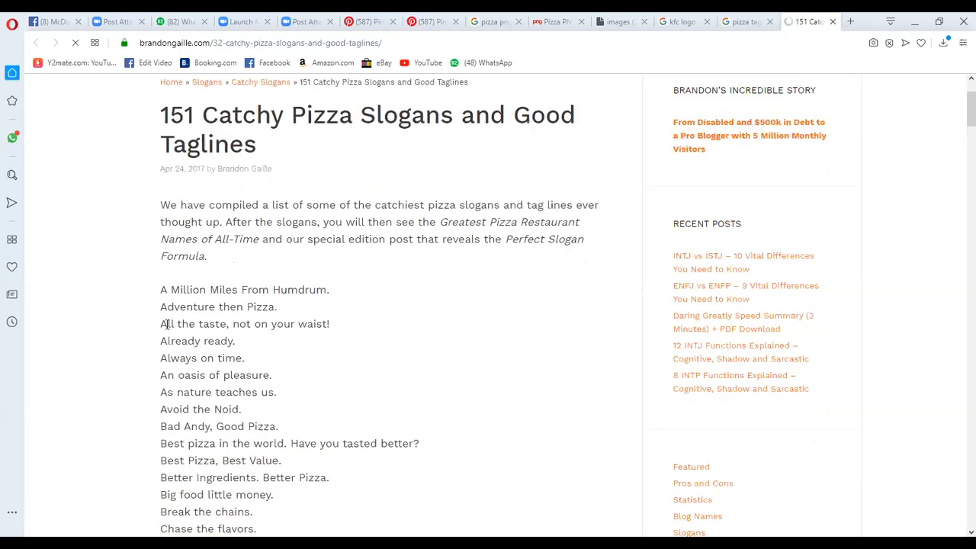
scroll(208, 339, "down", 2)
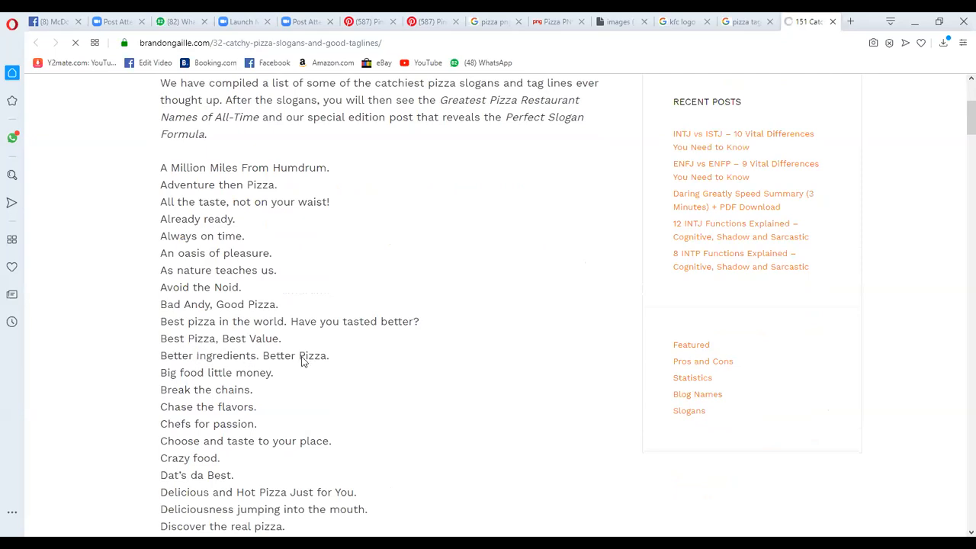
left_click_drag(161, 358, 338, 364)
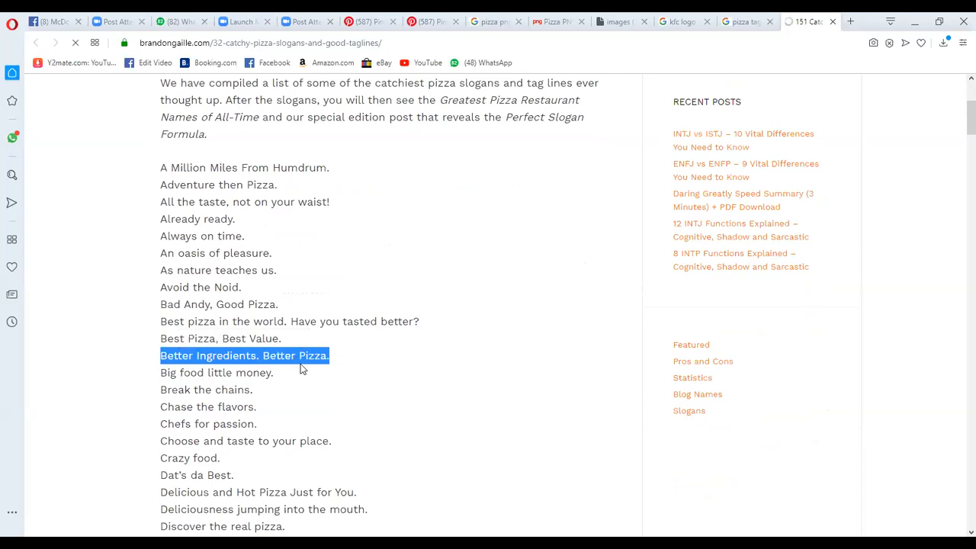
right_click(294, 363)
left_click(318, 403)
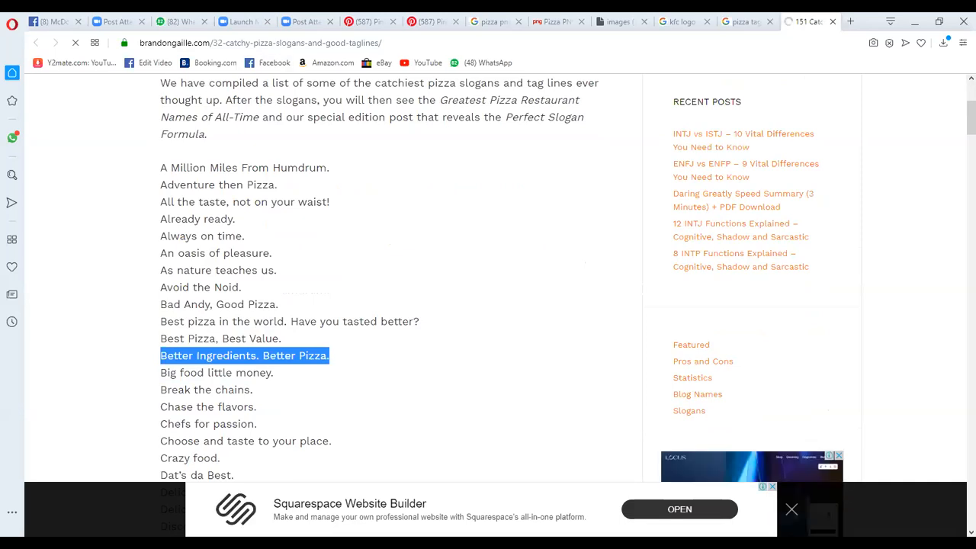
Switch to Photoshop, paste the copied tagline as text in the space above the pizza and colour it black (000000).
key("alt+Tab")
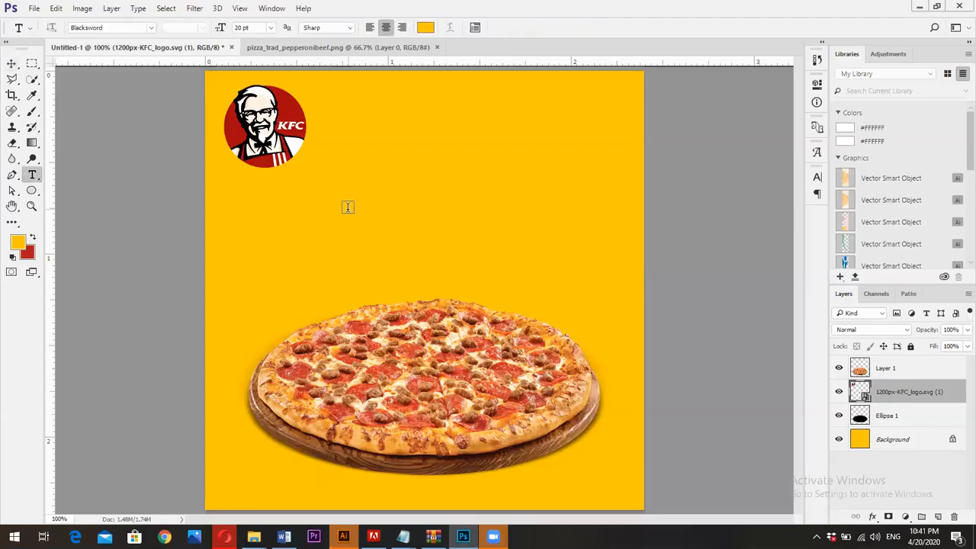
left_click(347, 199)
key("ctrl+v")
key("ctrl+a")
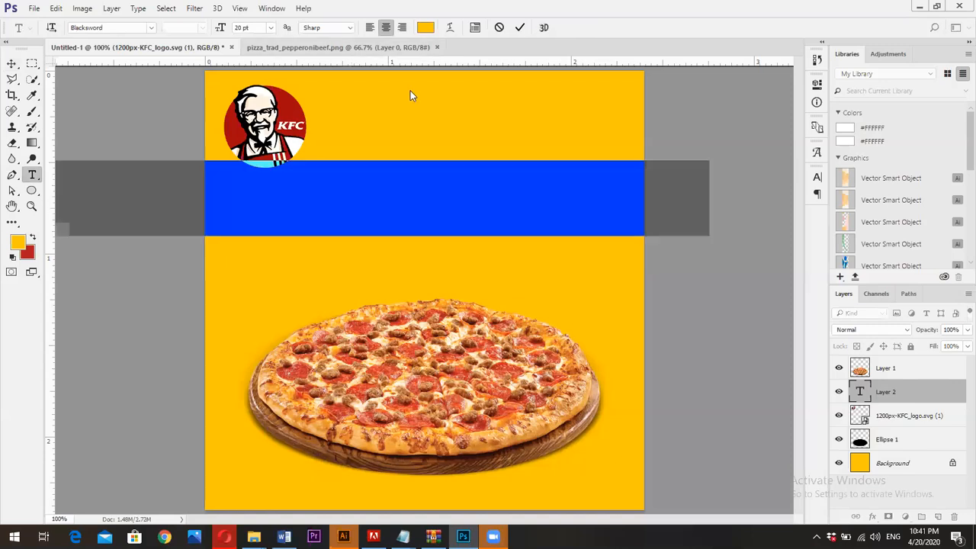
left_click(426, 27)
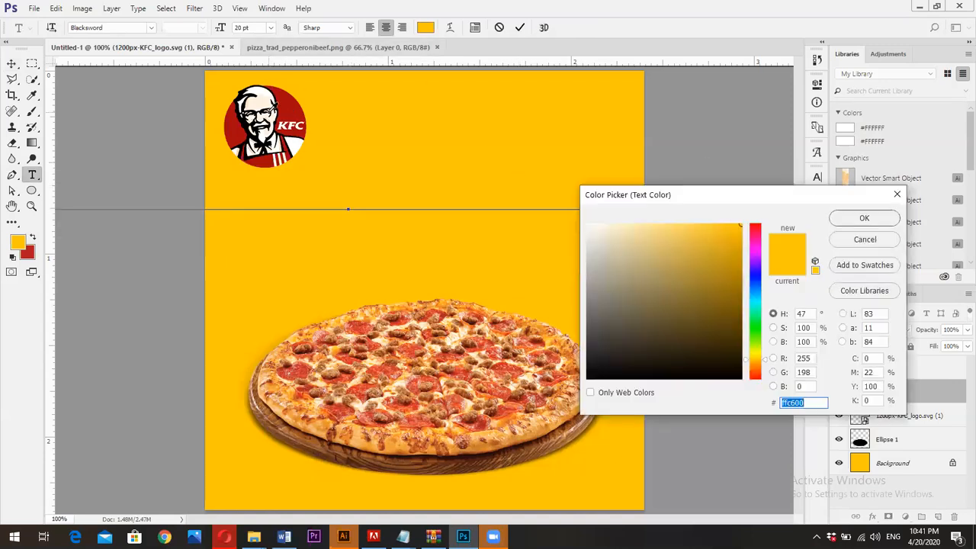
type("000000")
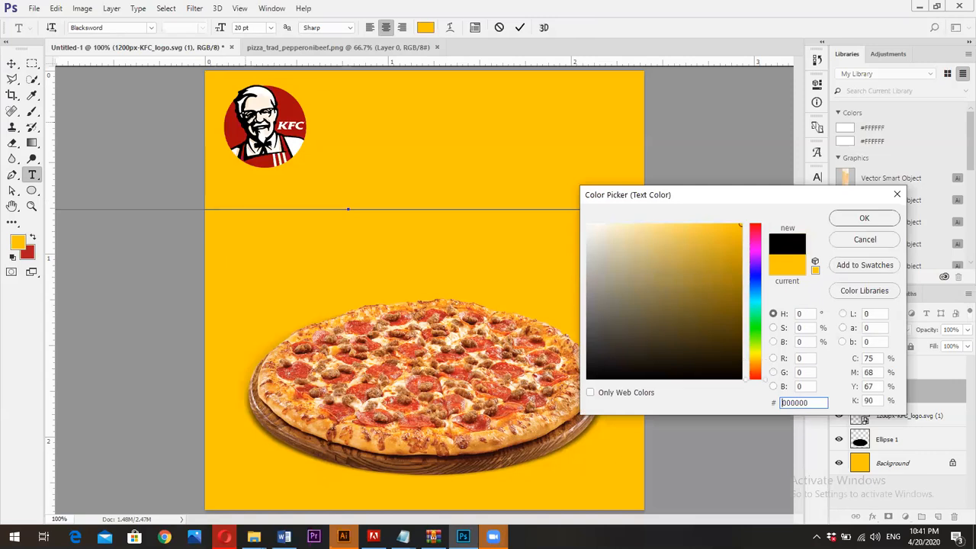
left_click(864, 218)
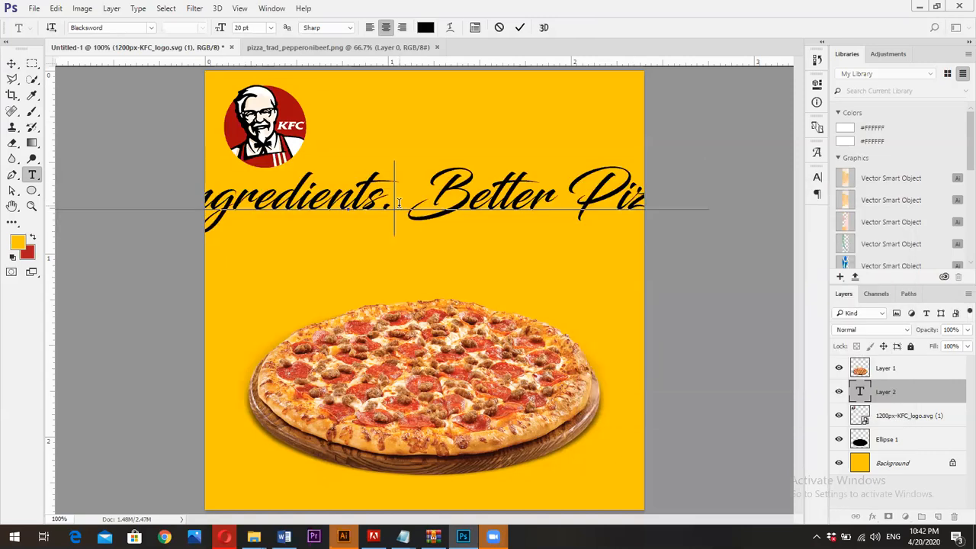
Remove the extra space between the tagline's two sentences and reduce all its text to 9 pt.
left_click(410, 192)
key("BackSpace")
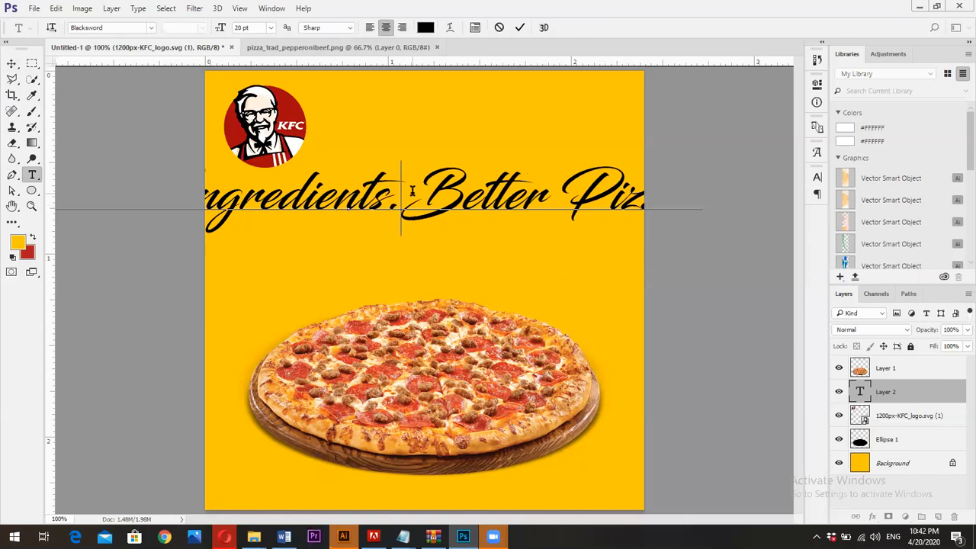
key("ctrl+a")
key("ctrl+shift+comma")
key("ctrl+shift+comma")
key("ctrl+shift+comma")
key("ctrl+shift+comma")
key("ctrl+shift+comma")
key("ctrl+shift+comma")
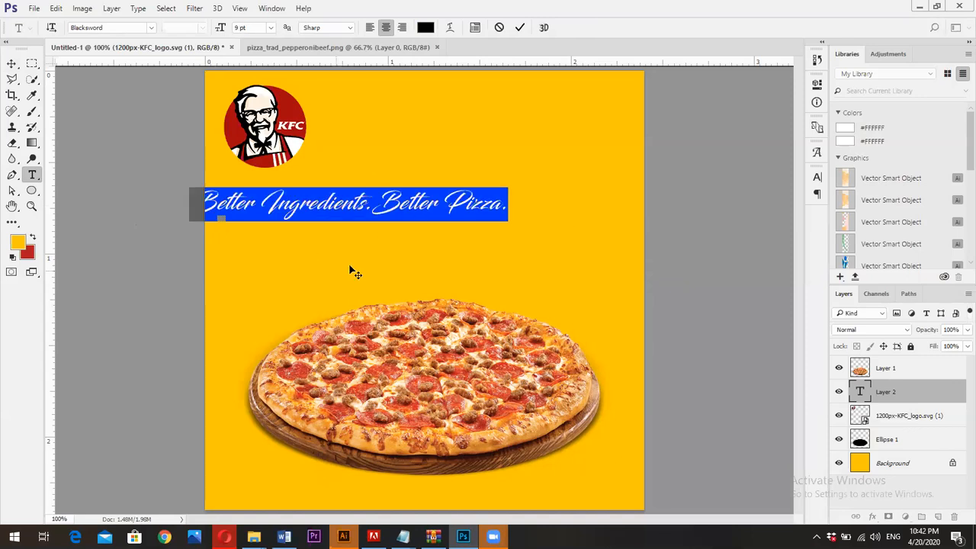
Break the tagline so "Better Pizza." sits on its own line and tighten that line's leading to 14.01 pt.
left_click(372, 200)
key("Return")
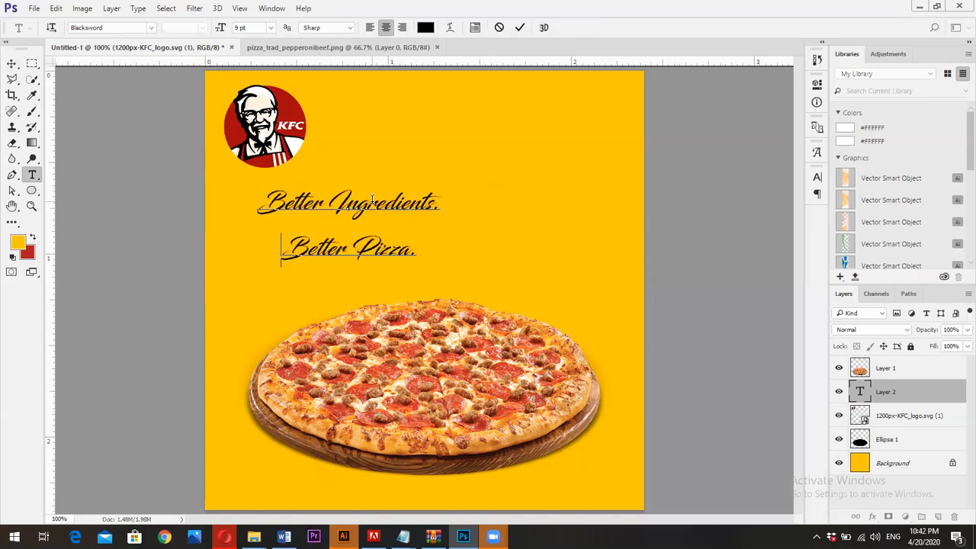
triple_click(344, 254)
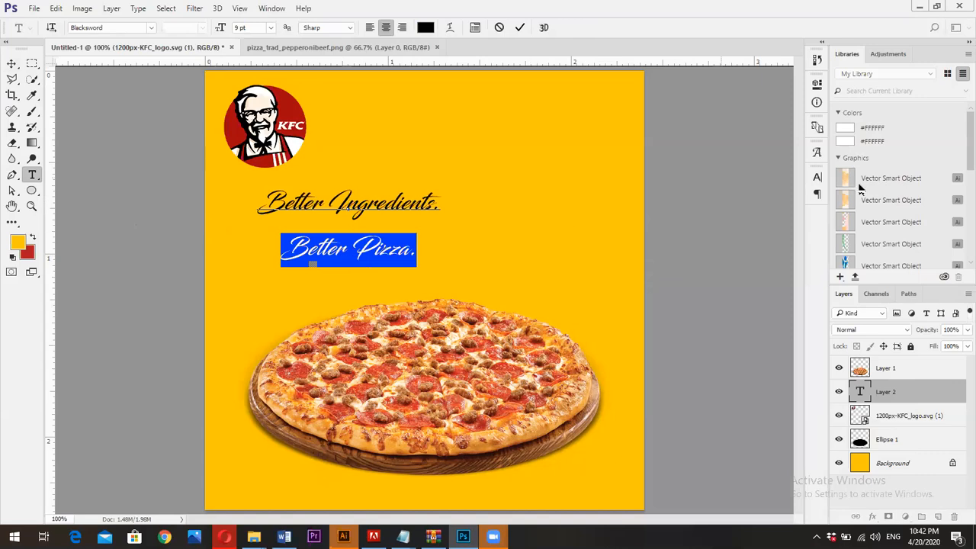
left_click(817, 177)
left_click_drag(747, 209, 749, 210)
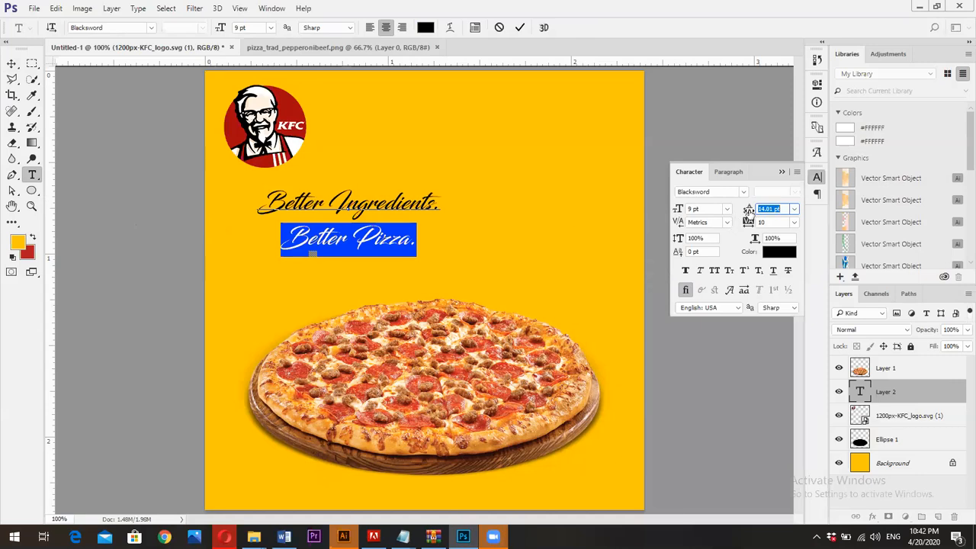
left_click_drag(759, 223, 750, 224)
left_click(520, 28)
Move the two-line tagline horizontally toward the canvas centre and scale it proportionally to about 140%.
left_click(12, 65)
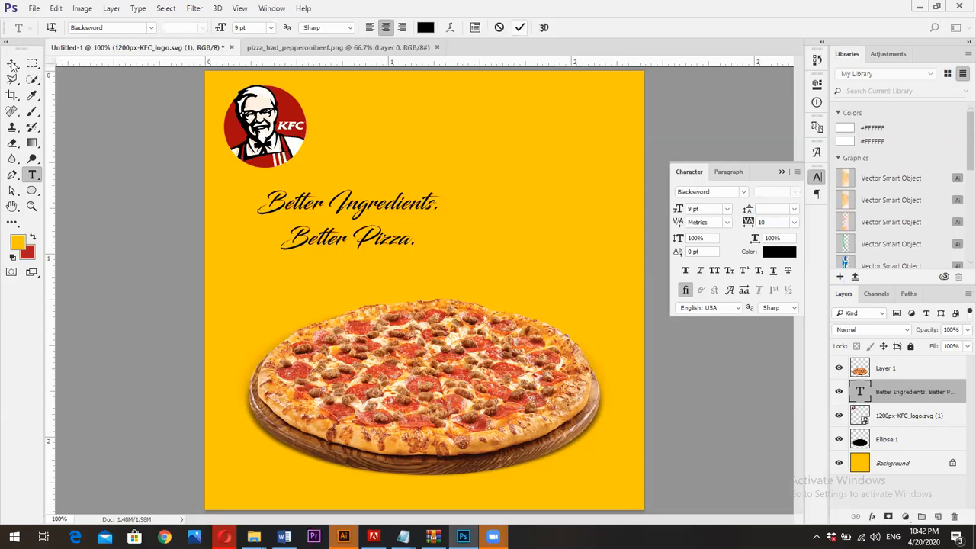
left_click_drag(361, 210, 441, 206)
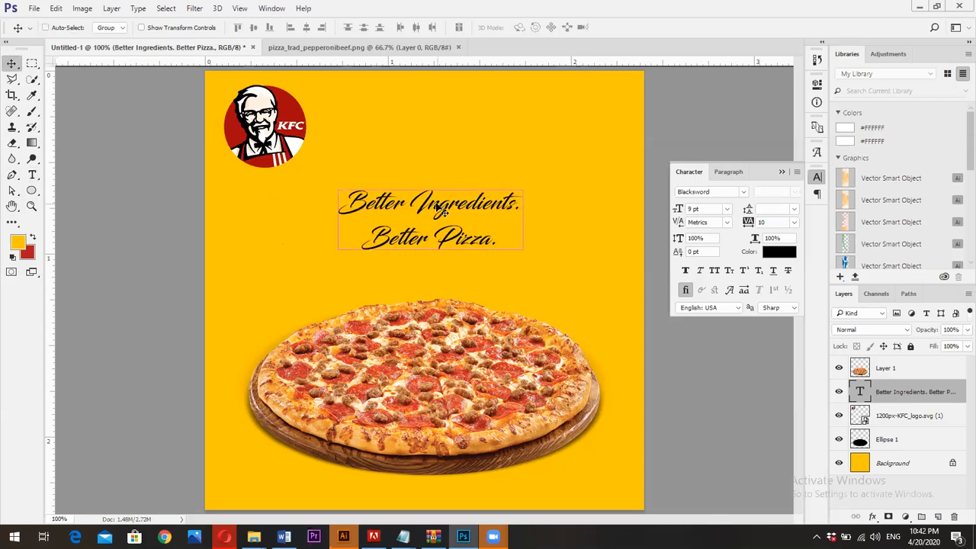
key("ctrl+t")
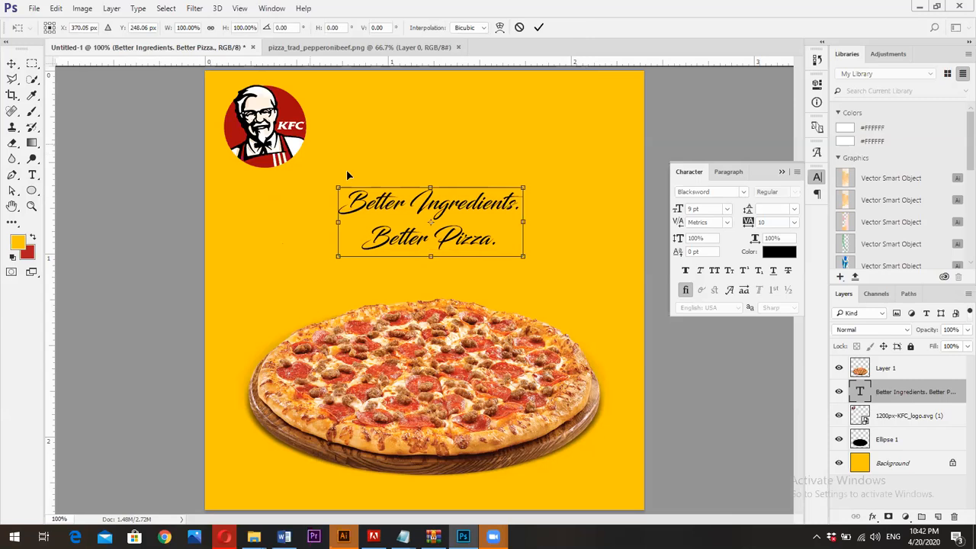
left_click_drag(523, 256, 550, 283)
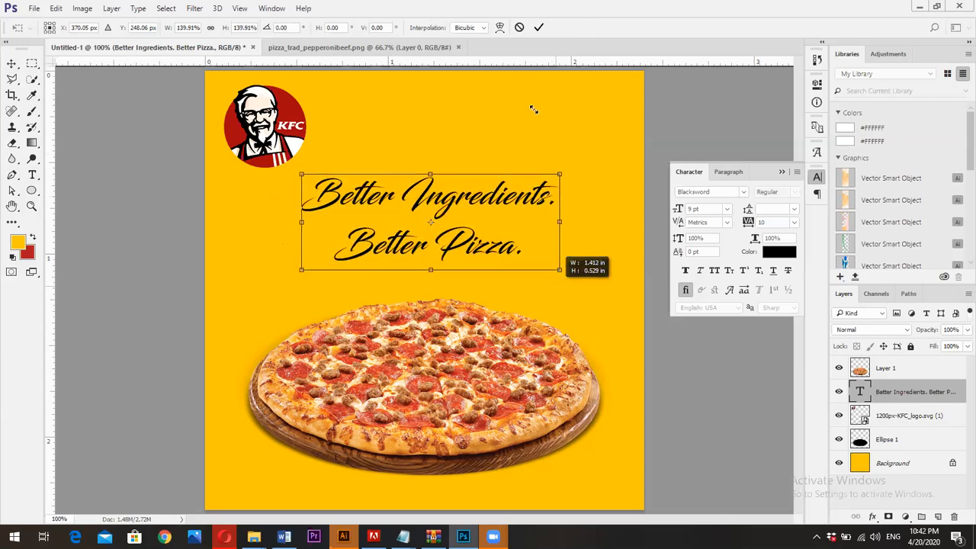
left_click(540, 27)
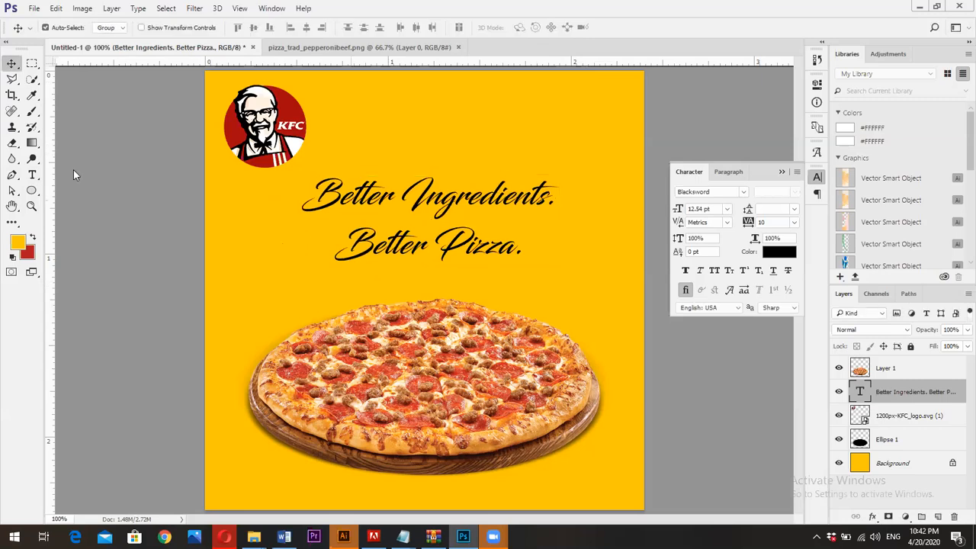
Tighten the leading of the "Better Pizza." line to 15.52 pt.
left_click(33, 175)
triple_click(485, 244)
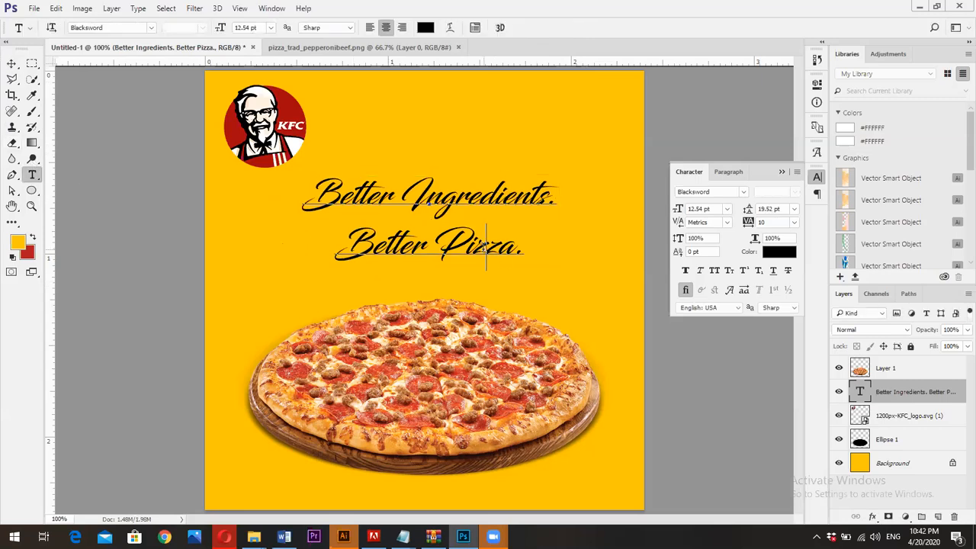
left_click_drag(750, 211, 748, 210)
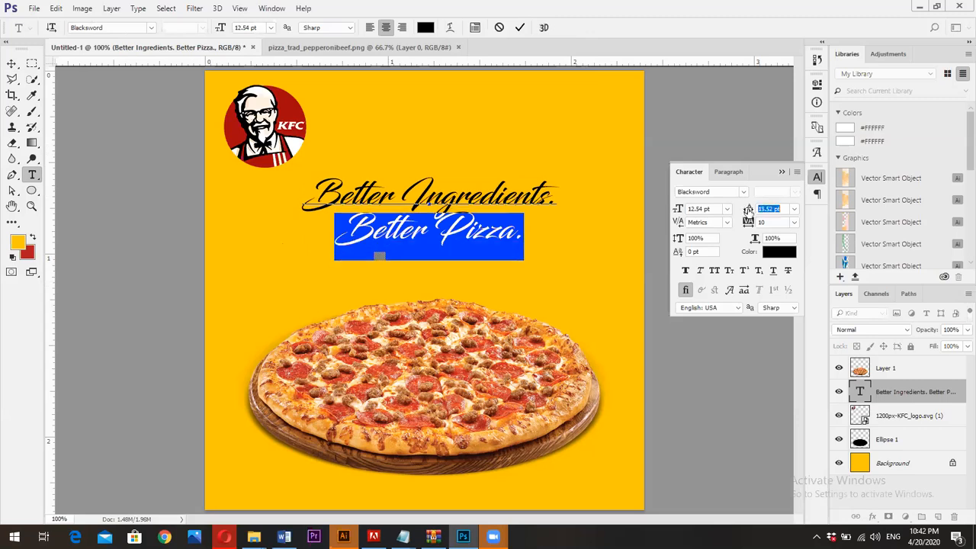
left_click(520, 28)
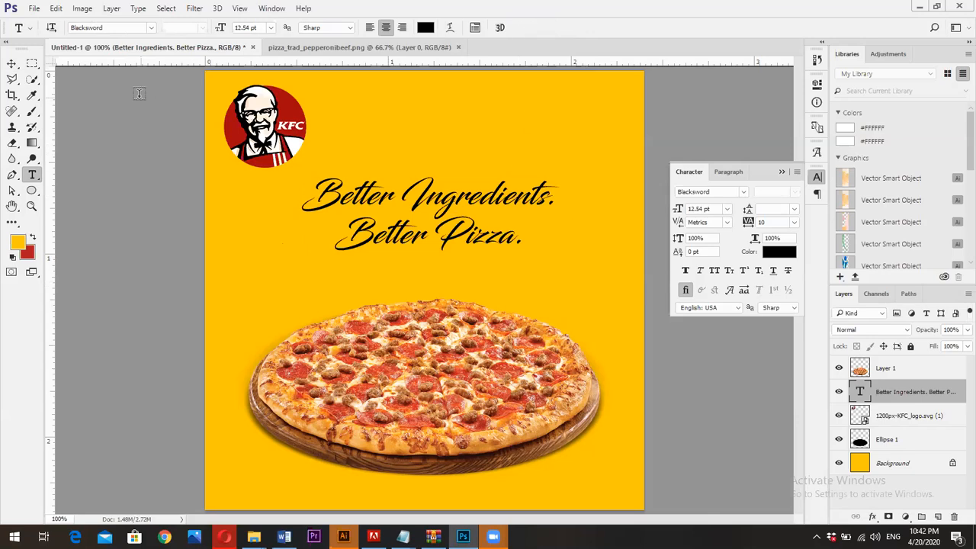
Scale the tagline up proportionally to a text size of about 14.45 pt and shift it slightly down toward the pizza.
left_click(12, 65)
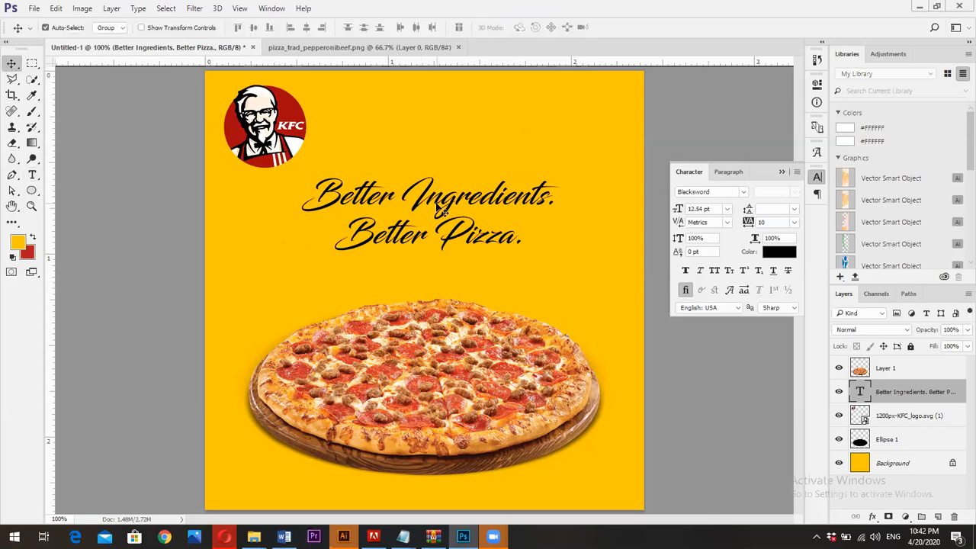
key("ctrl+t")
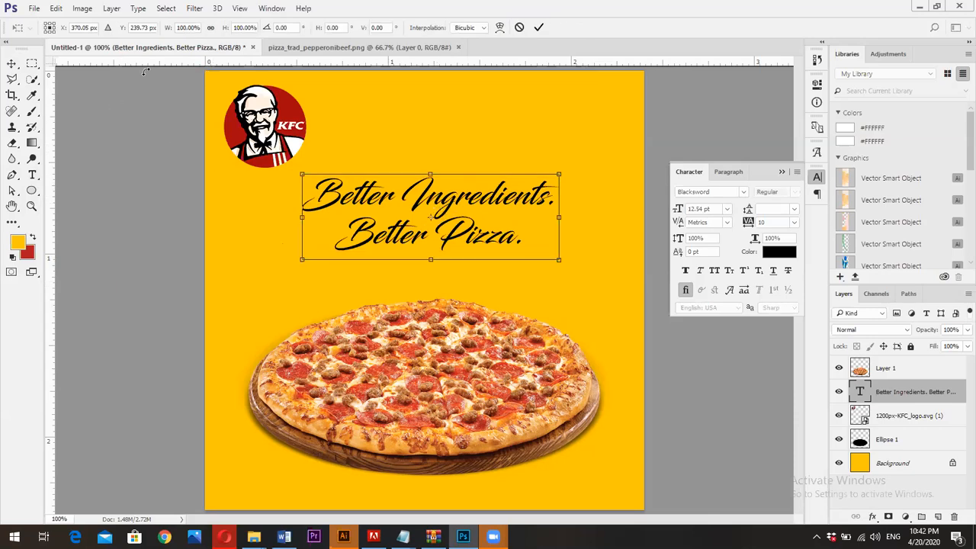
left_click_drag(561, 259, 587, 270)
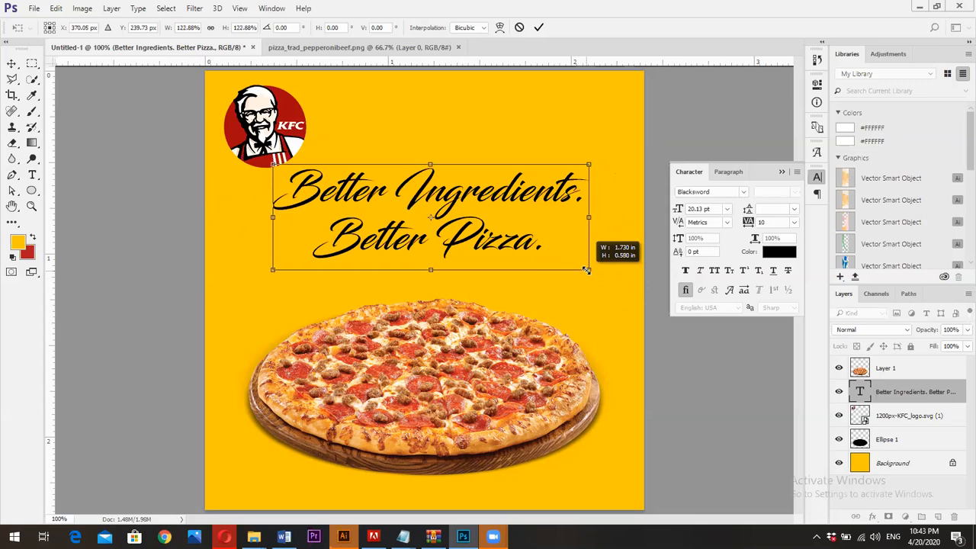
left_click_drag(585, 270, 577, 267)
left_click(537, 28)
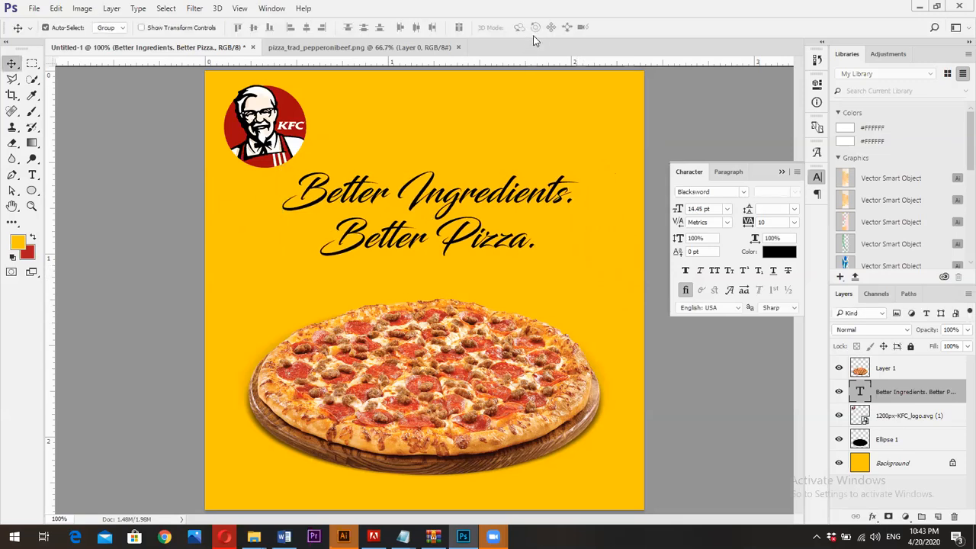
left_click_drag(423, 196, 424, 204)
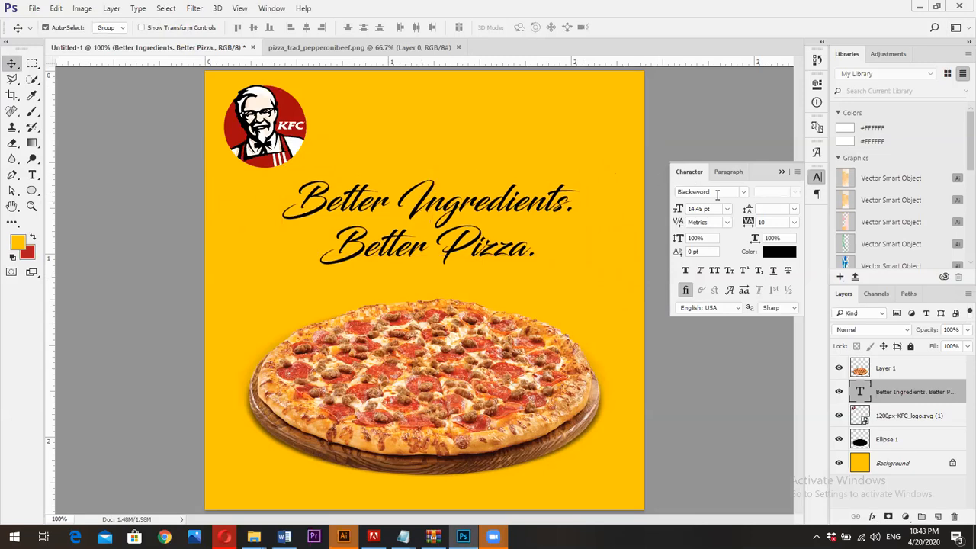
Try other fonts on the tagline and set it to Gilroy ExtraBold.
left_click(718, 192)
key("Up")
key("Up")
key("Up")
key("Up")
key("Down")
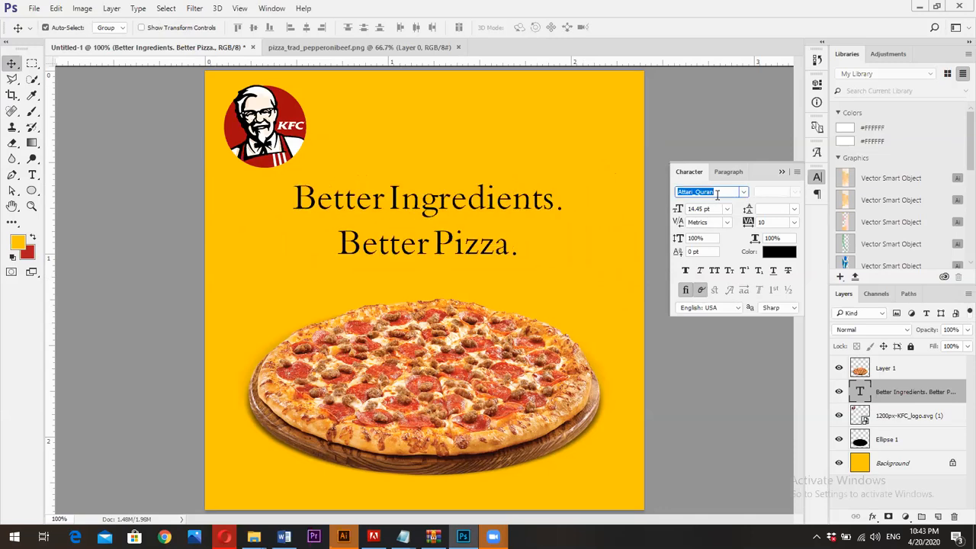
key("Down")
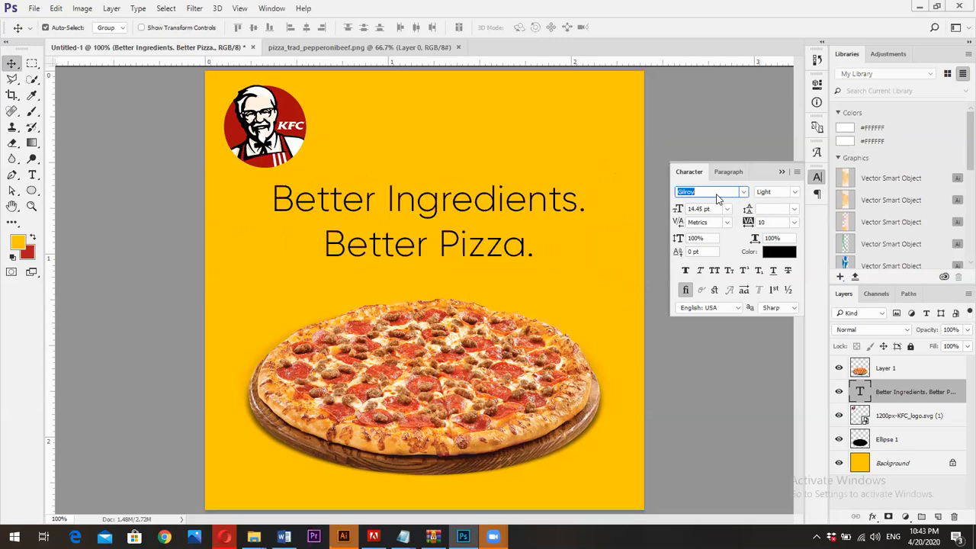
left_click(795, 192)
left_click(793, 205)
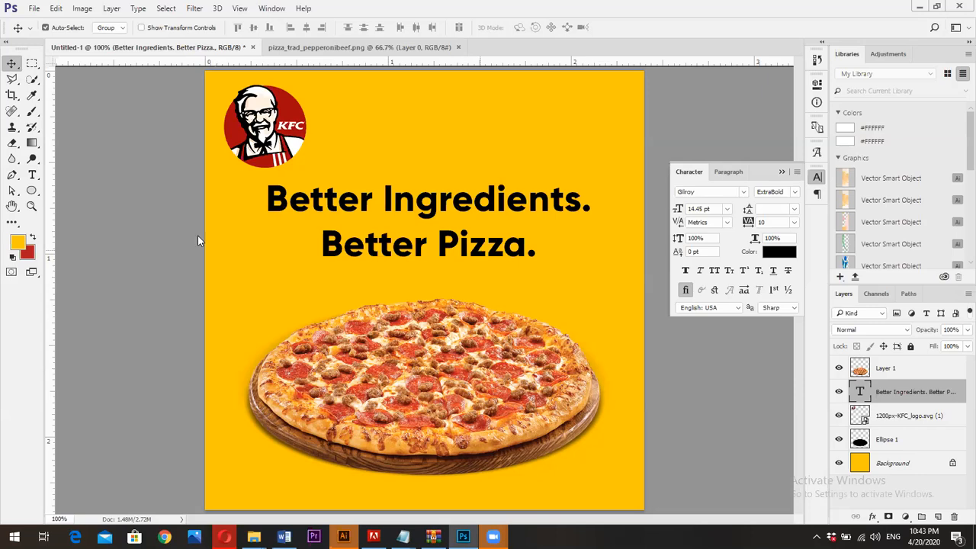
Tighten the leading of the Gilroy "Better Pizza." line to about 15 pt.
left_click(32, 174)
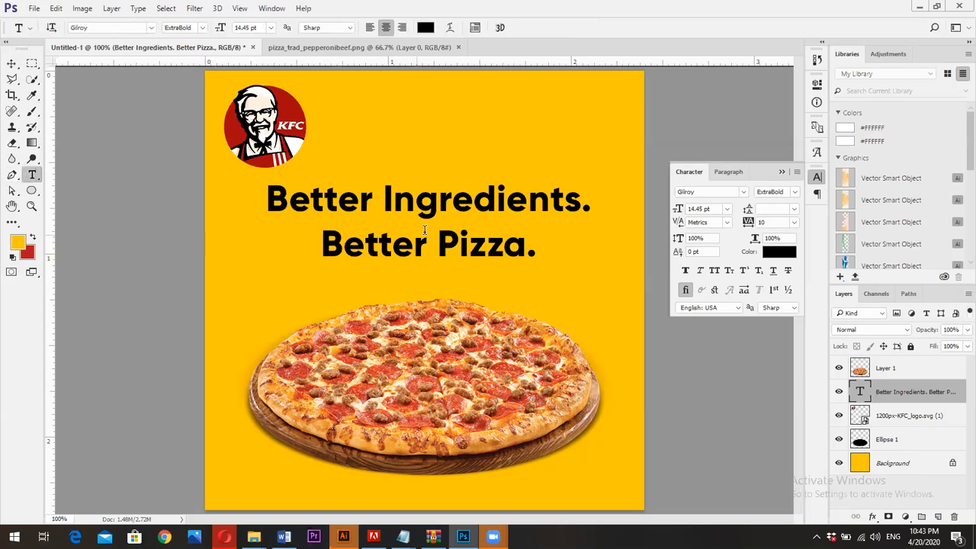
triple_click(425, 230)
left_click_drag(749, 210, 747, 211)
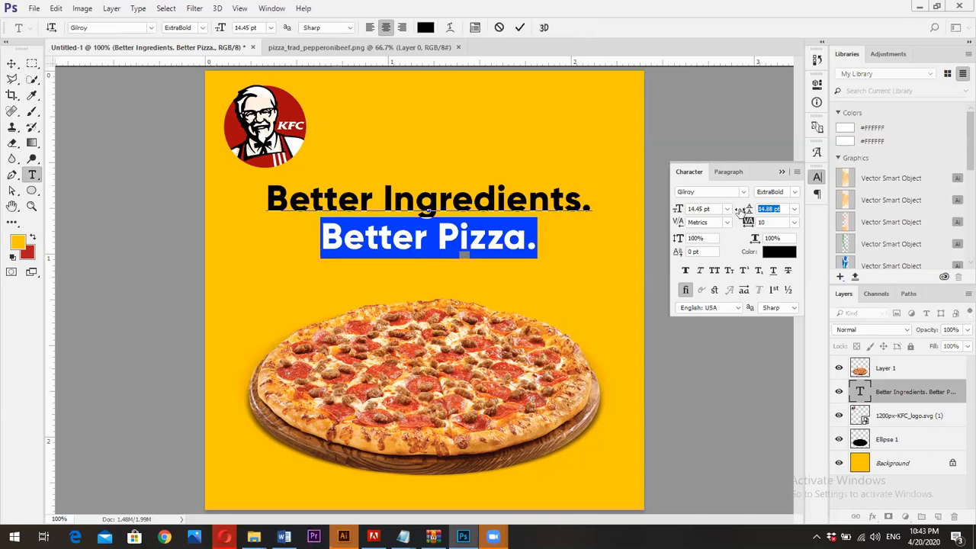
left_click(518, 28)
Shift the tagline slightly down and scale it proportionally to about 89%.
left_click(11, 64)
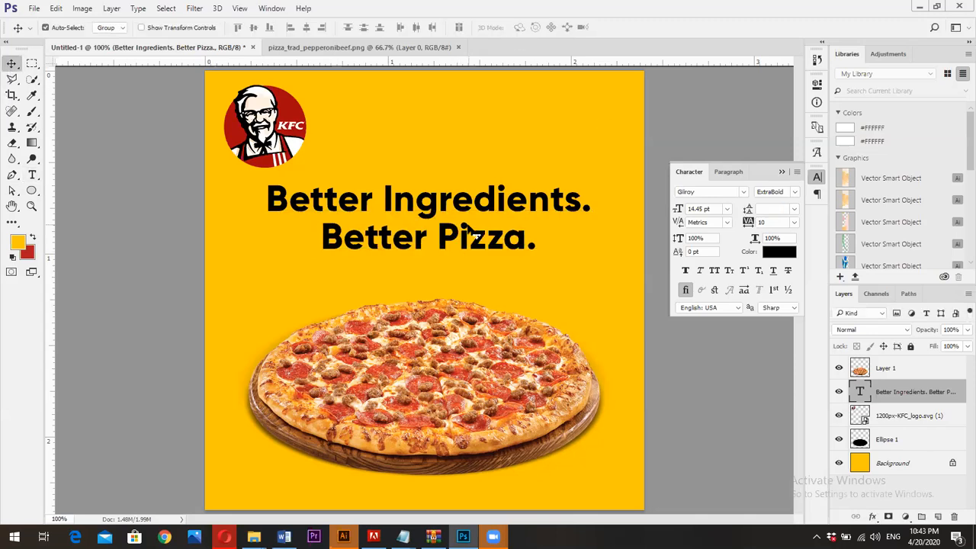
left_click_drag(470, 238, 474, 247)
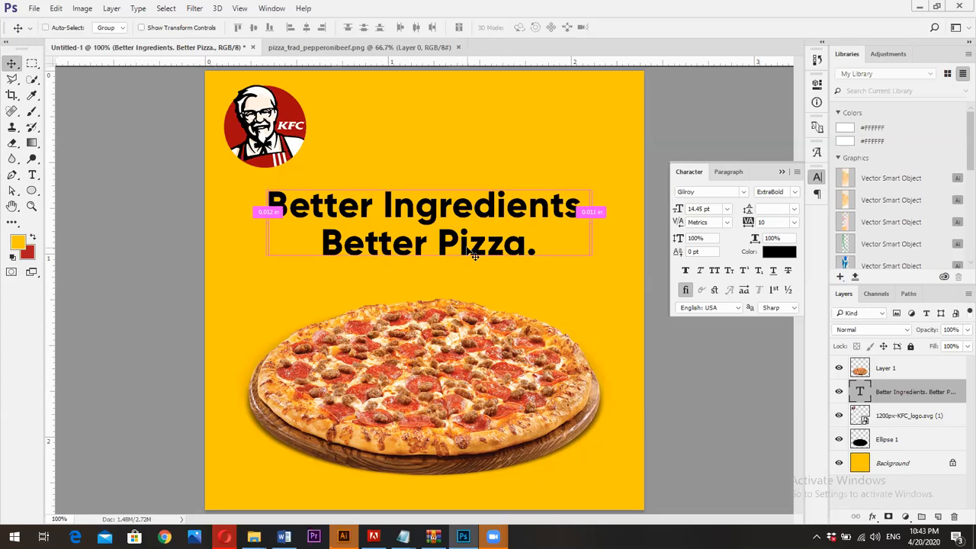
key("ctrl+t")
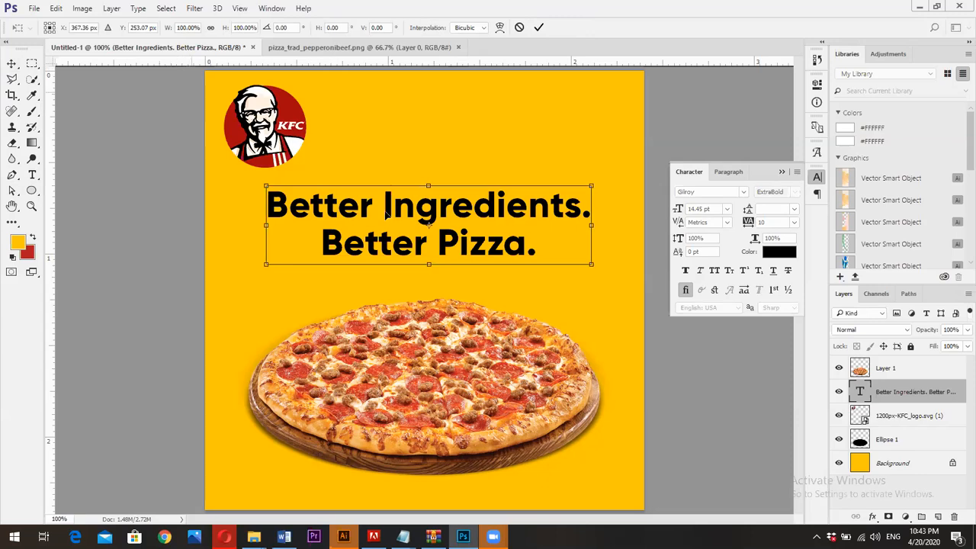
left_click_drag(263, 188, 285, 192)
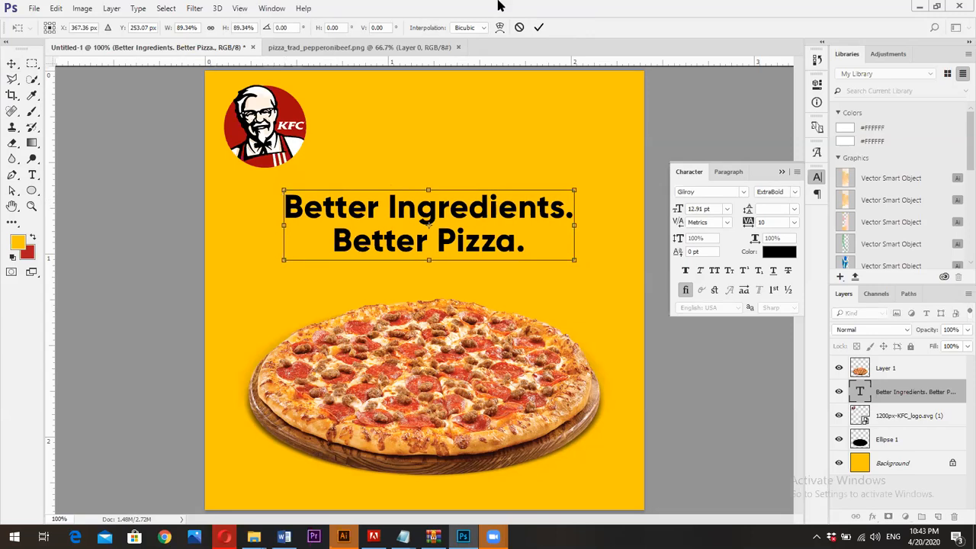
left_click(539, 28)
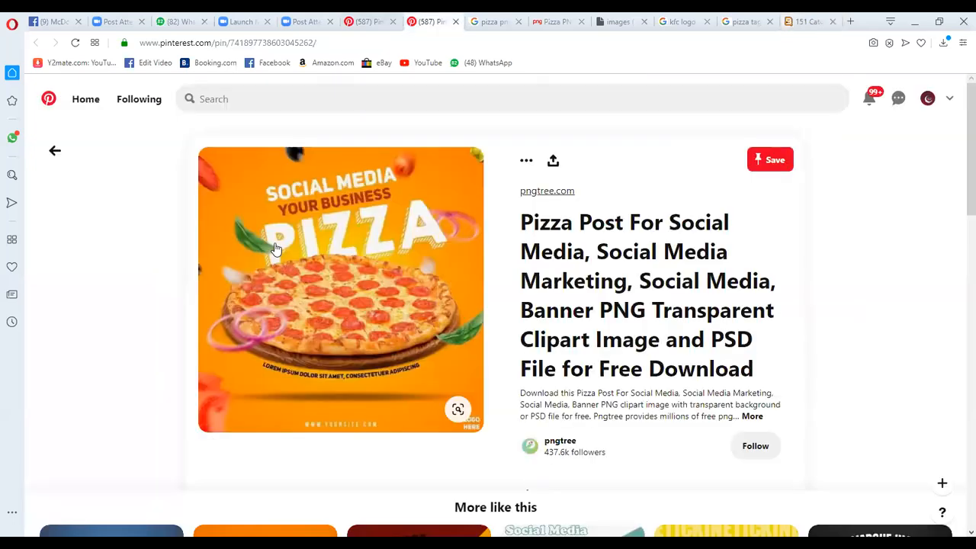
Examine the Pinterest pizza post reference and its related designs for ideas on decorative ingredients.
scroll(305, 229, "down", 1)
scroll(375, 219, "up", 1)
left_click(375, 219)
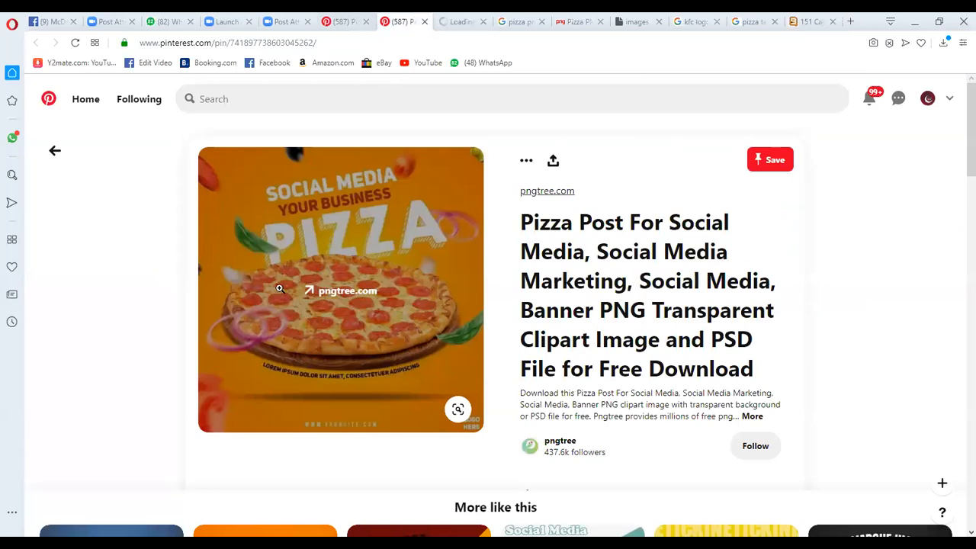
scroll(280, 288, "down", 4)
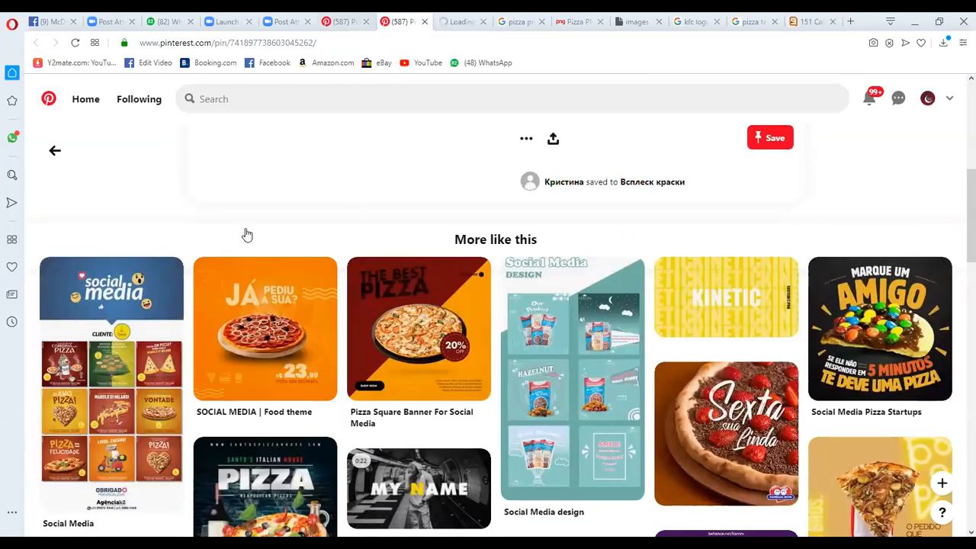
key("ctrl+shift+Tab")
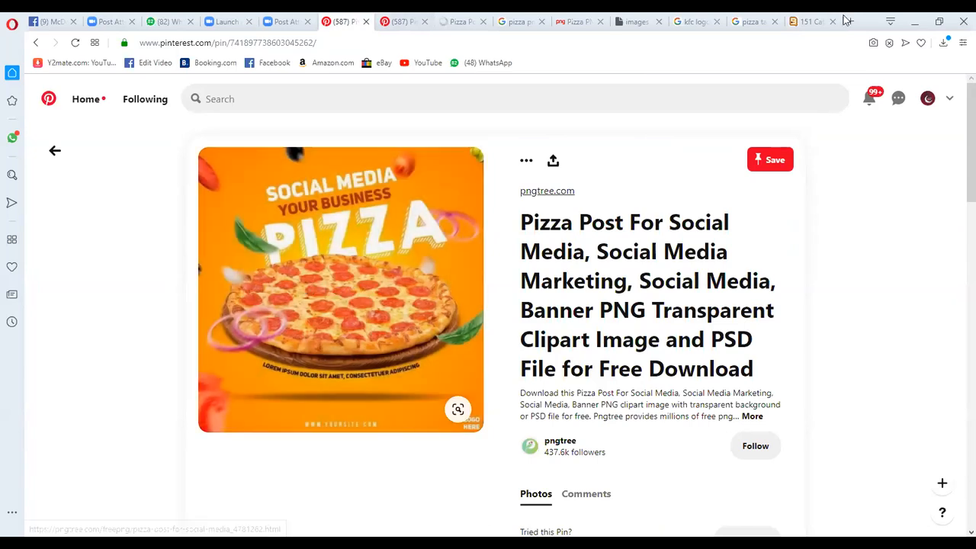
Search Google Images for "onion slices png" in a new browser tab.
left_click(816, 22)
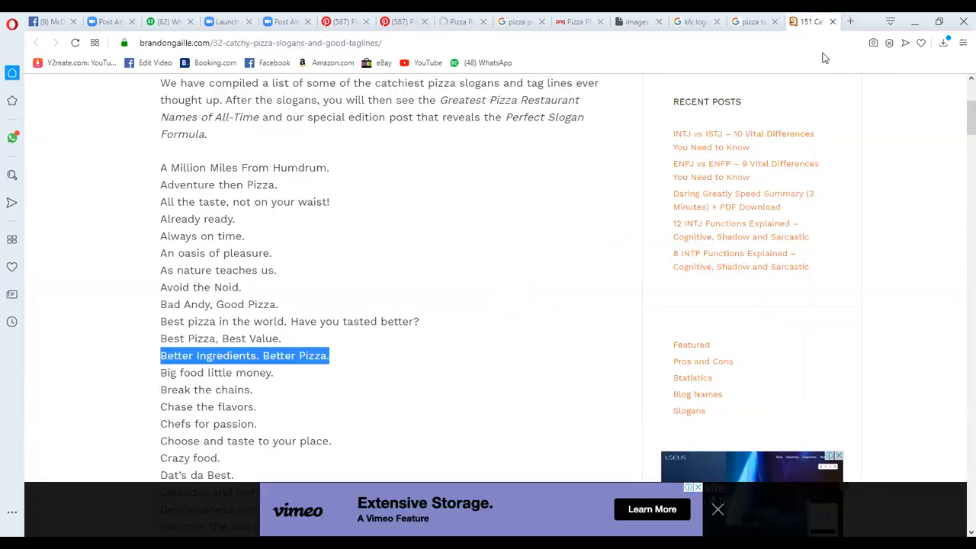
key("ctrl+t")
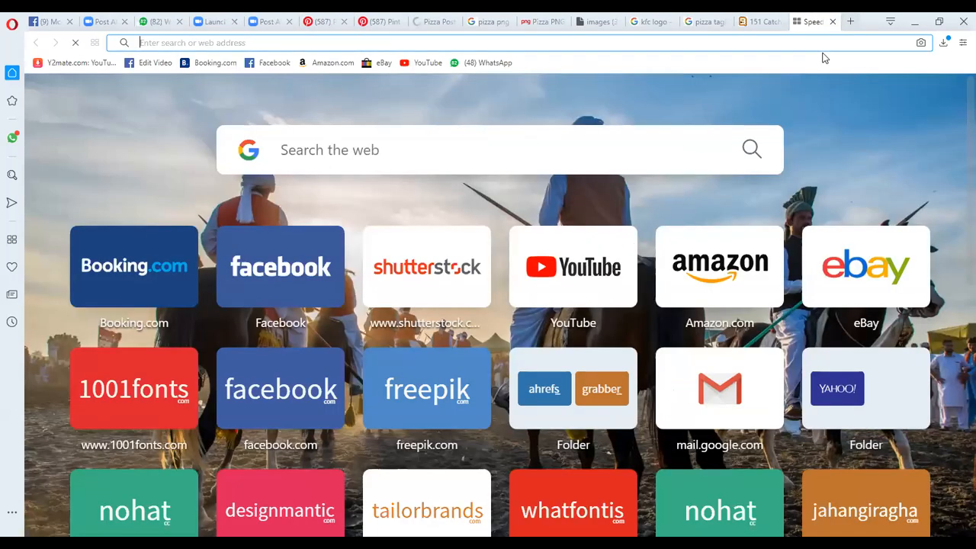
type("onion ")
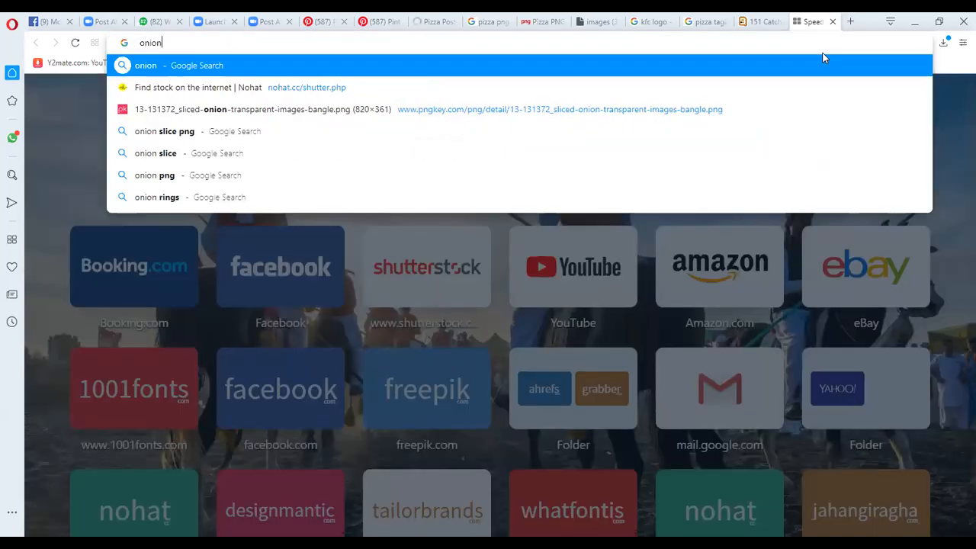
type("slices")
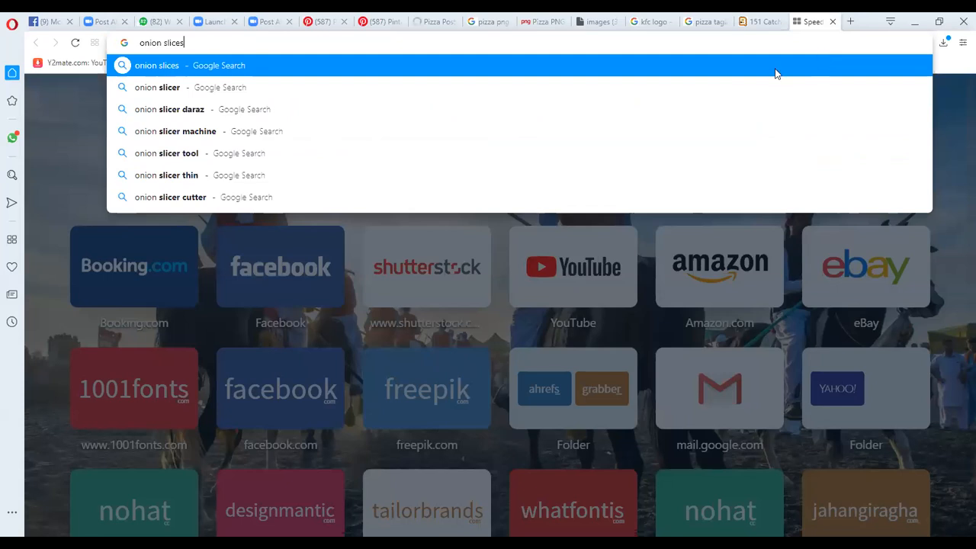
key("Return")
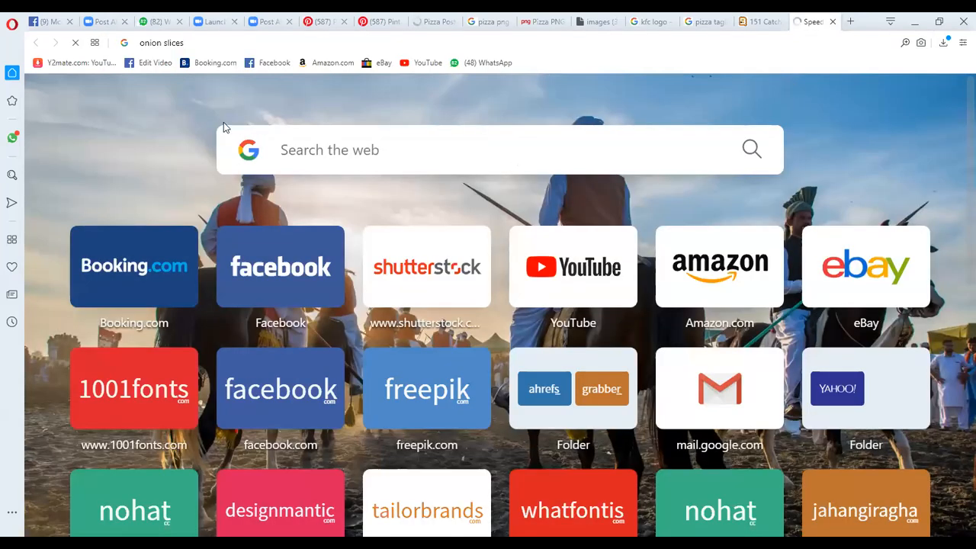
left_click(196, 103)
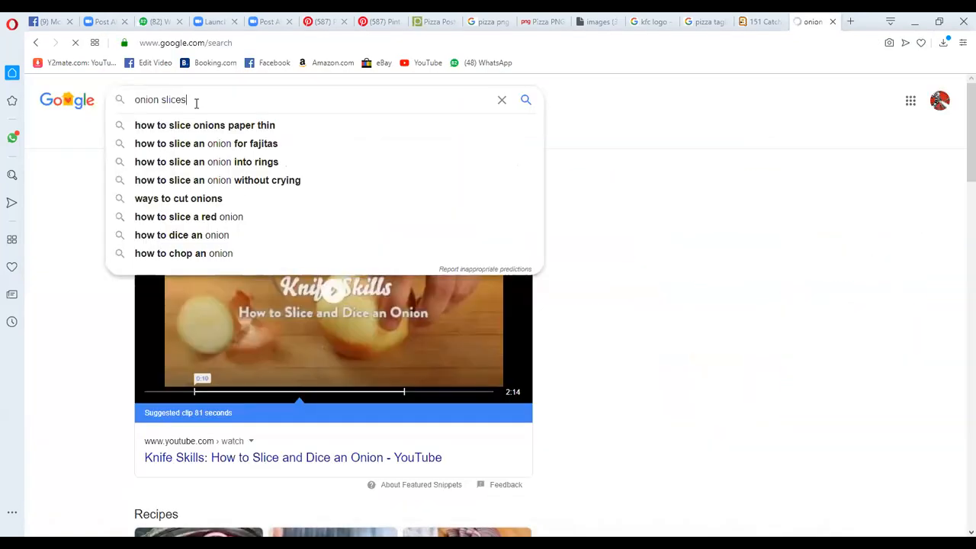
type("pn")
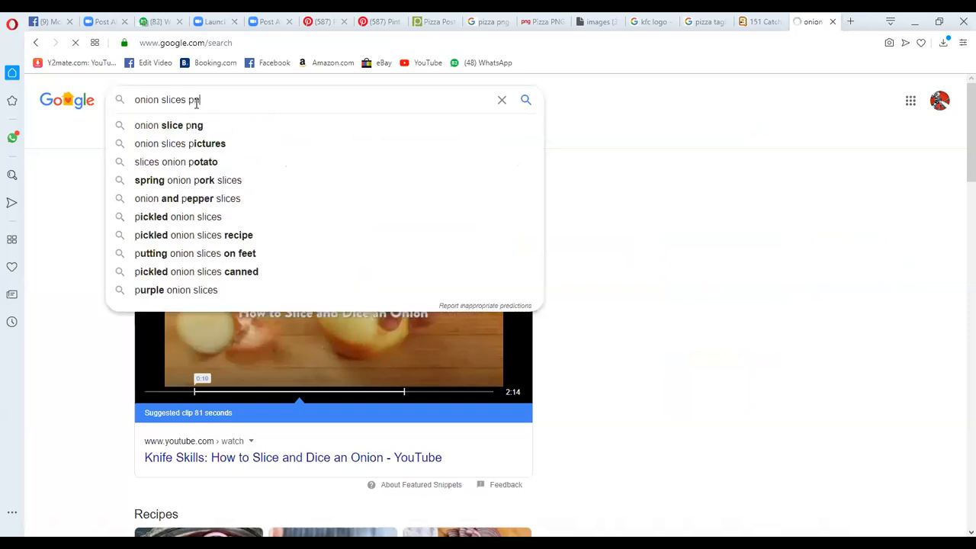
type("g")
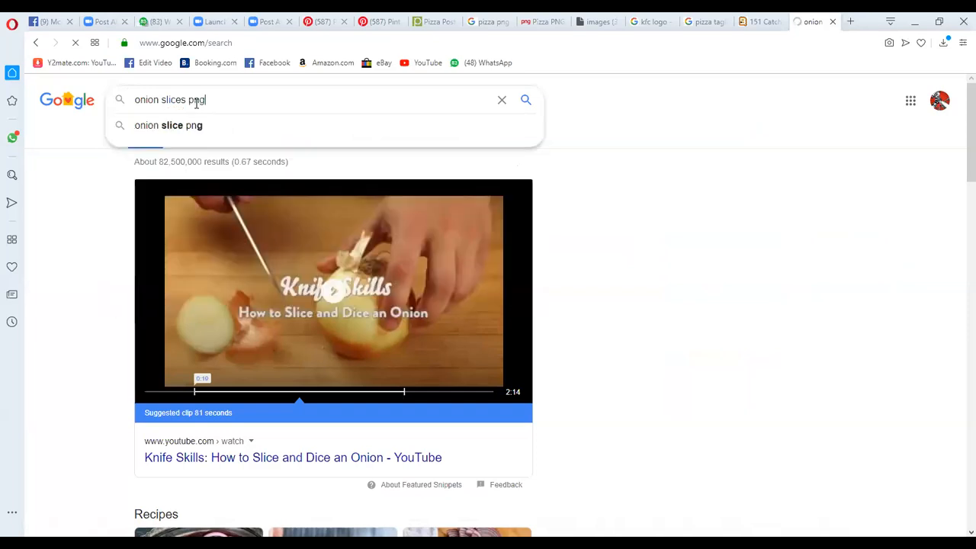
key("Return")
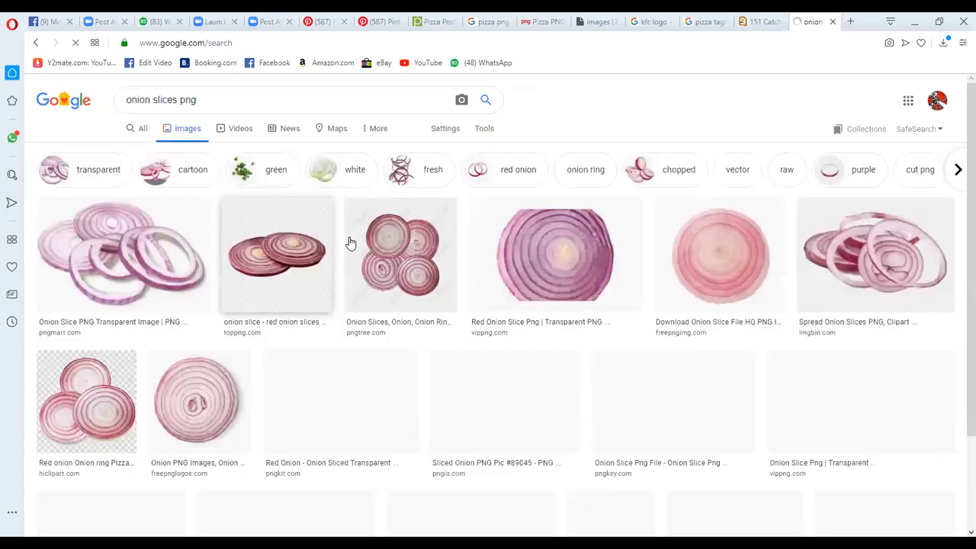
Browse the onion image results and open the CleanPNG download page of the halved purple onion in a new tab.
scroll(350, 242, "down", 5)
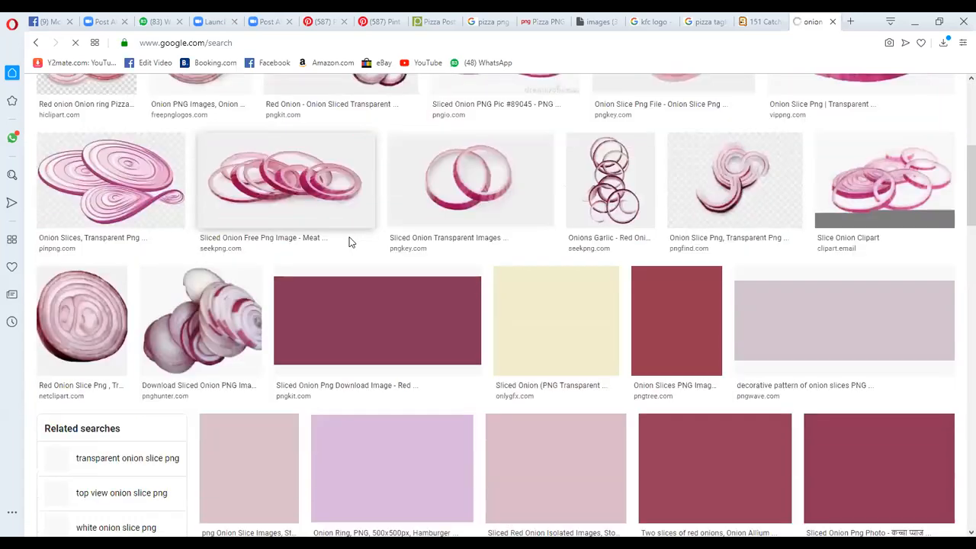
scroll(769, 366, "up", 4)
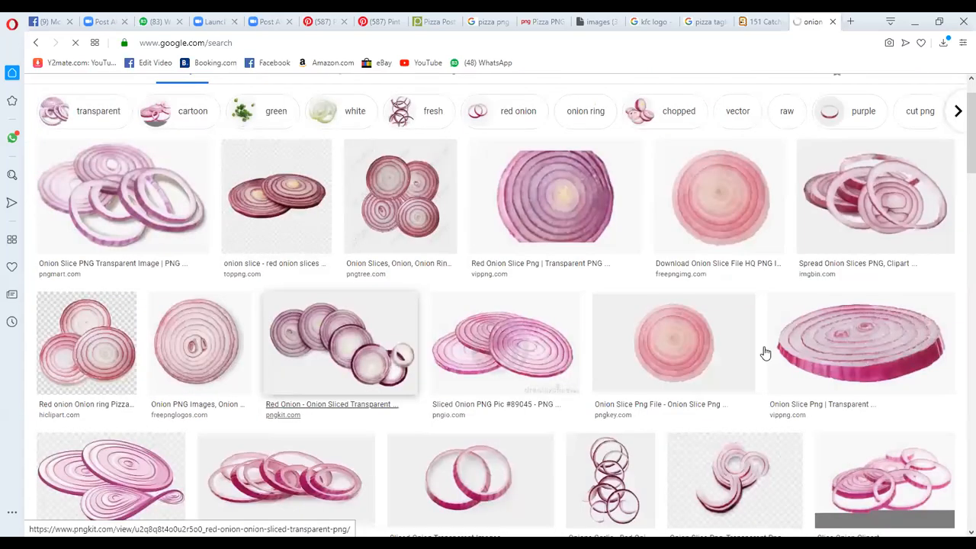
scroll(766, 353, "up", 1)
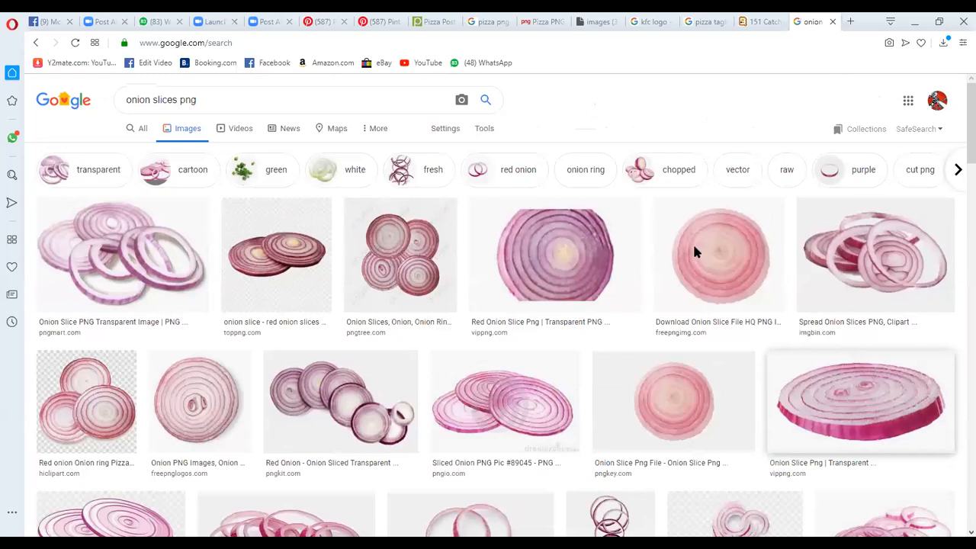
scroll(746, 210, "down", 8)
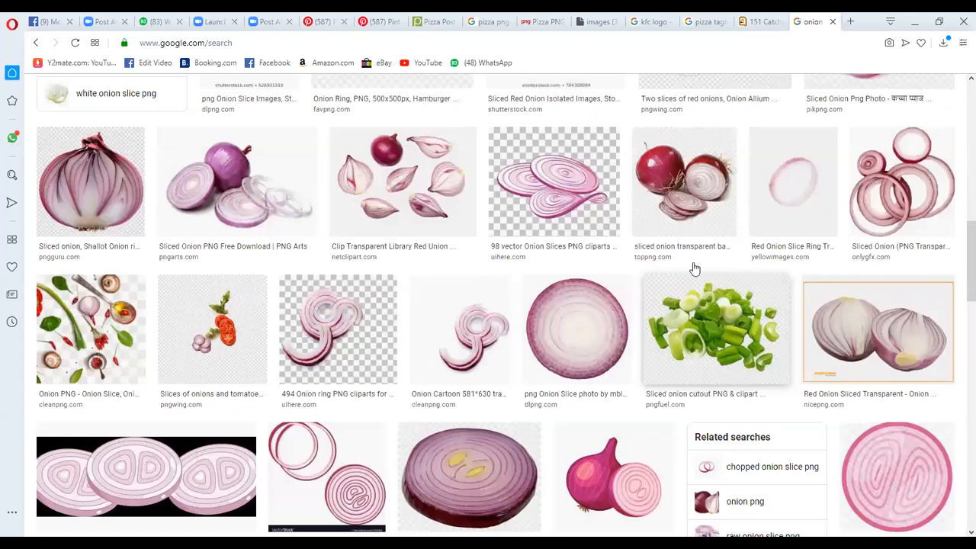
left_click(734, 134)
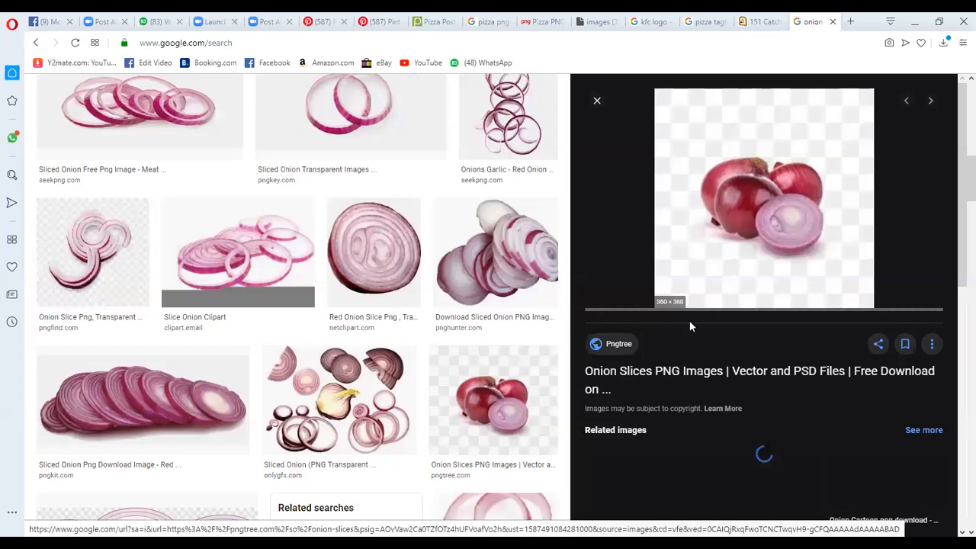
right_click(666, 314)
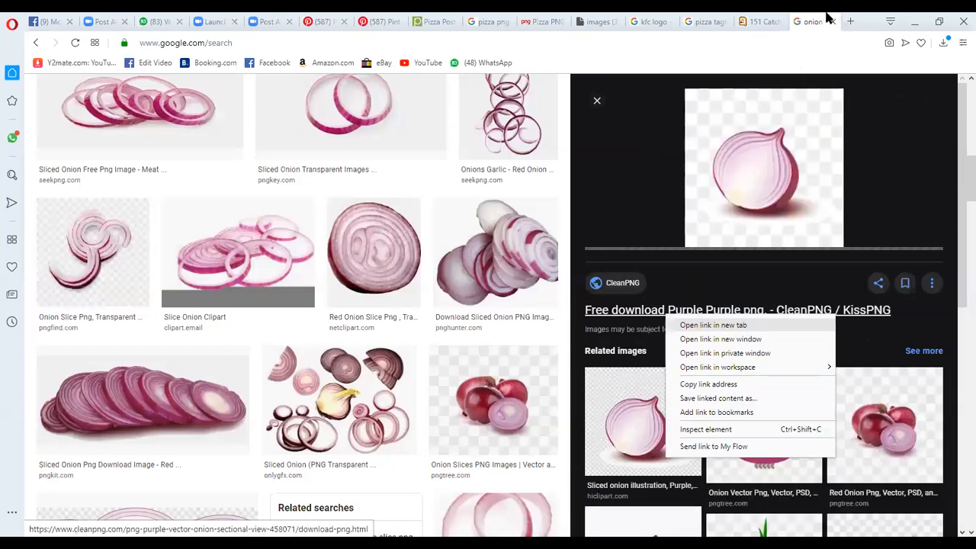
left_click(713, 325)
left_click(826, 14)
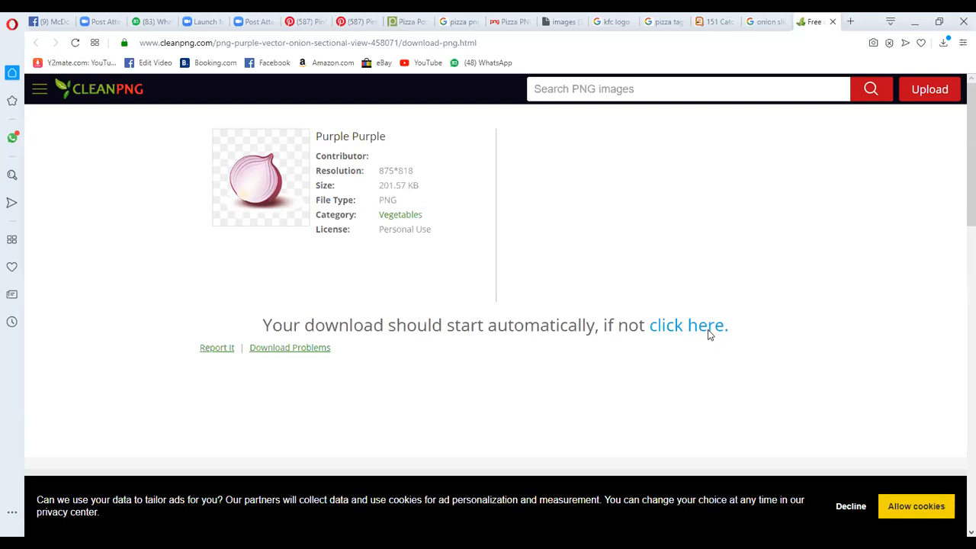
Download the purple onion PNG, passing the robot check, and place it in the Photoshop pizza design's upper-right corner, opposite the KFC logo.
left_click(707, 328)
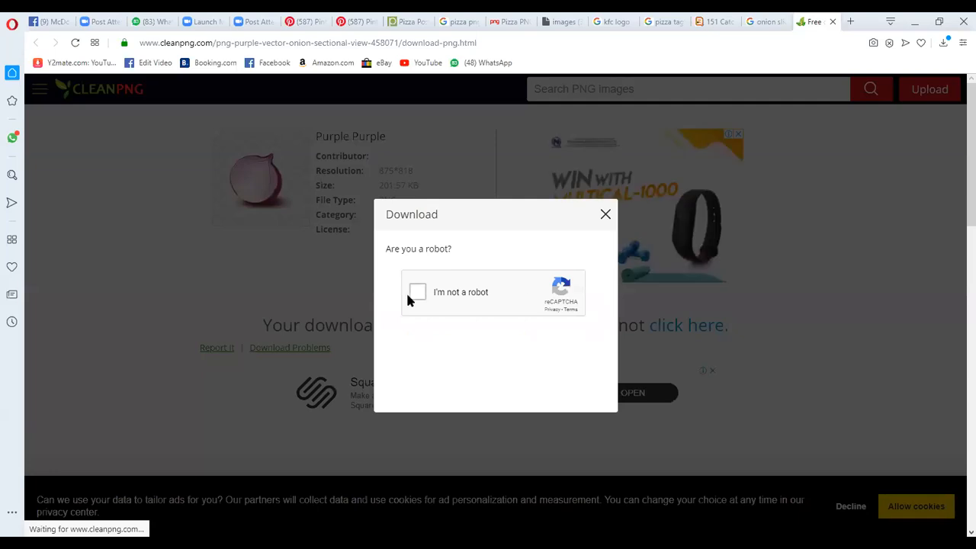
left_click(409, 293)
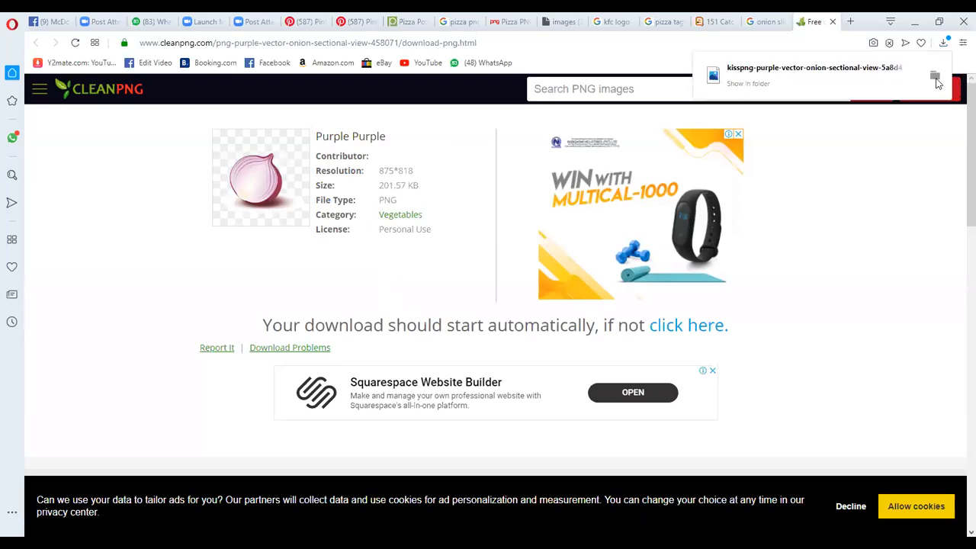
left_click(936, 78)
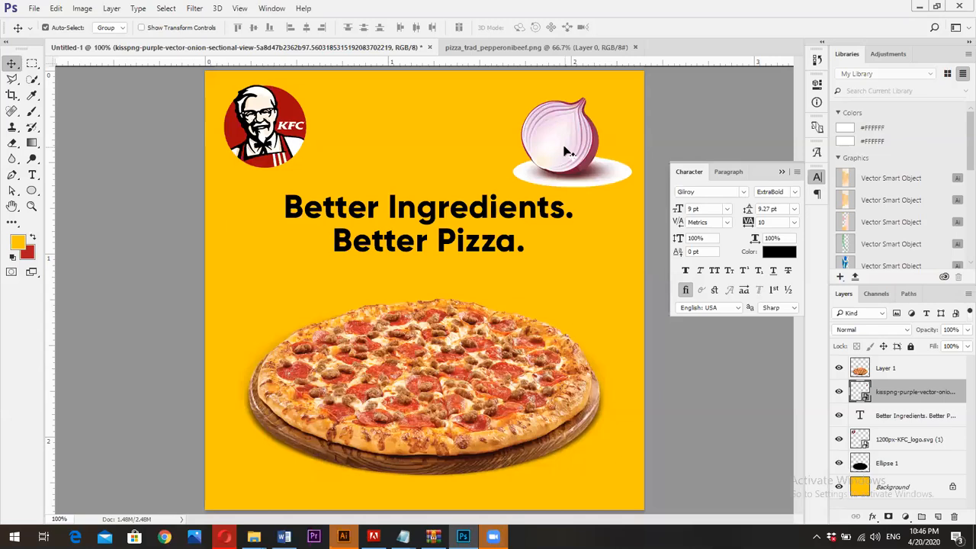
left_click_drag(564, 146, 565, 151)
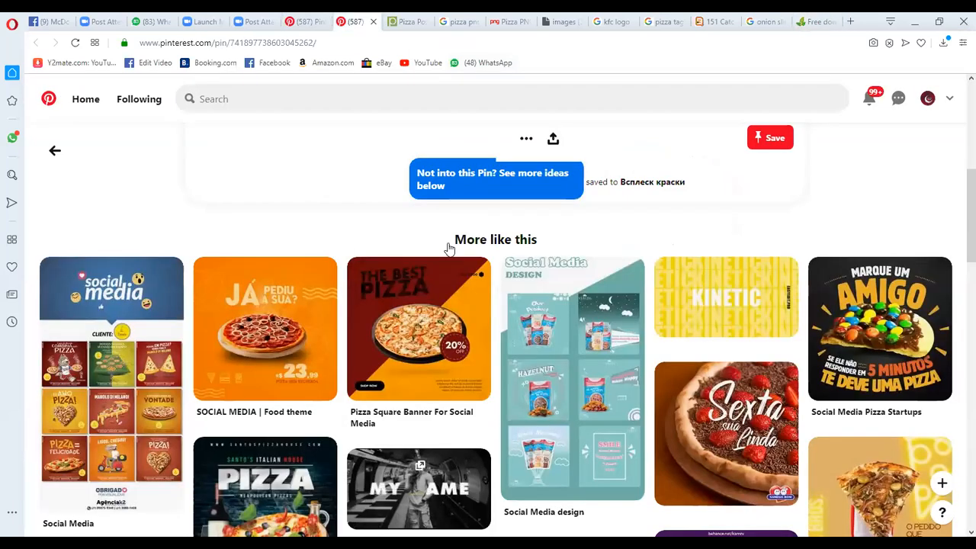
Return to Pinterest, search for "travel social post design" and open the Traveling Discount Offer social media post template pin.
left_click(303, 21)
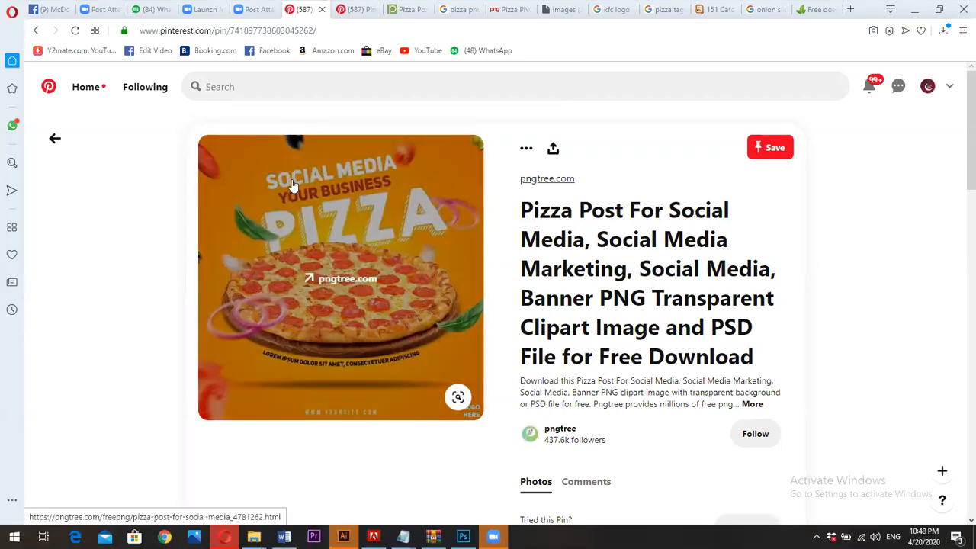
left_click(241, 85)
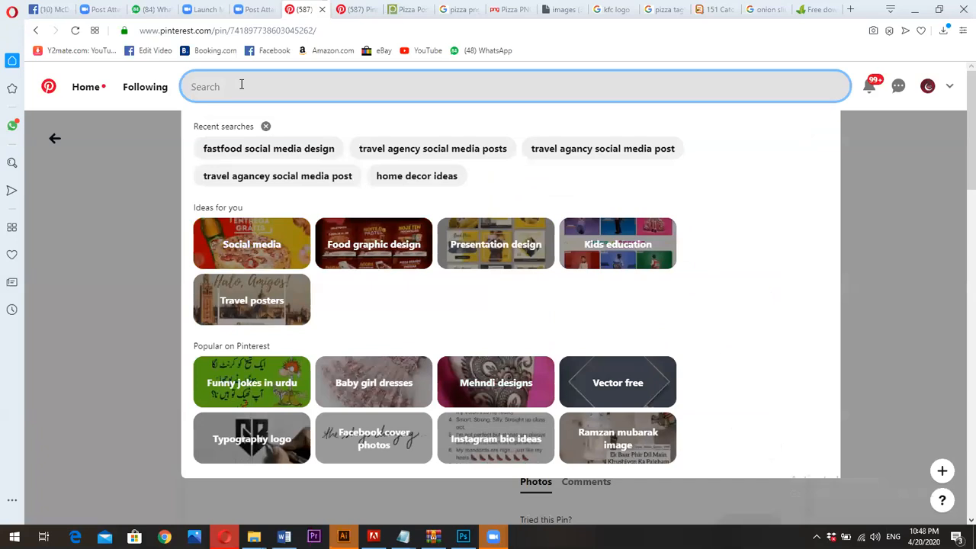
type("travel so")
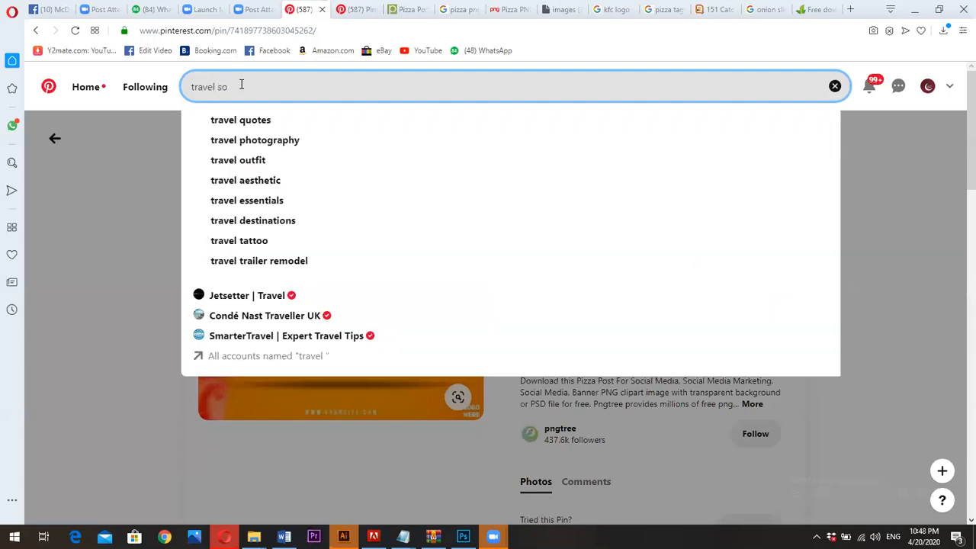
type("c")
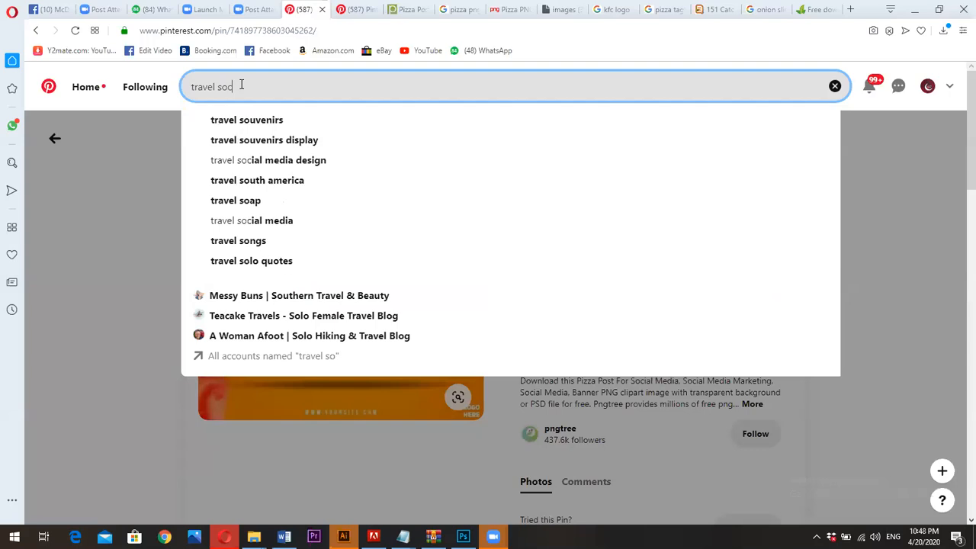
type("ial post")
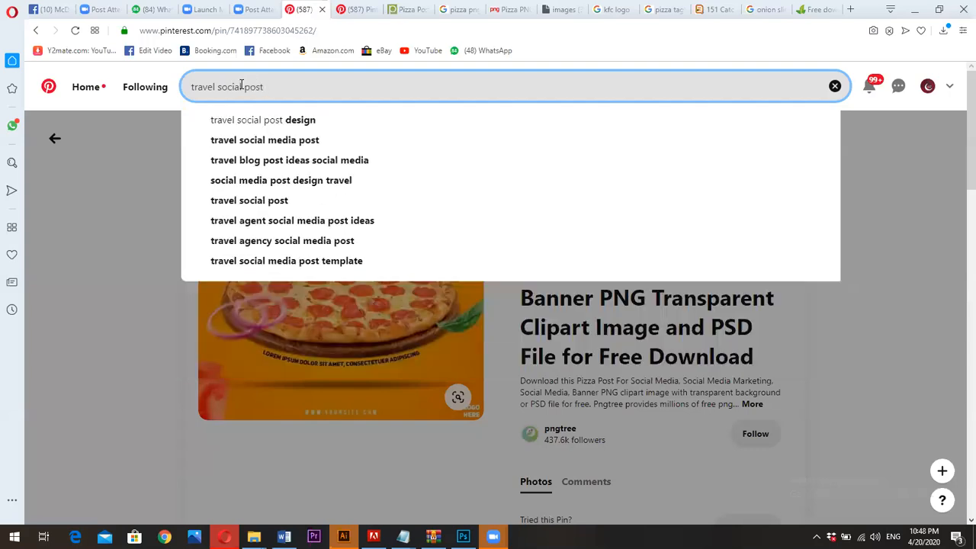
left_click(300, 120)
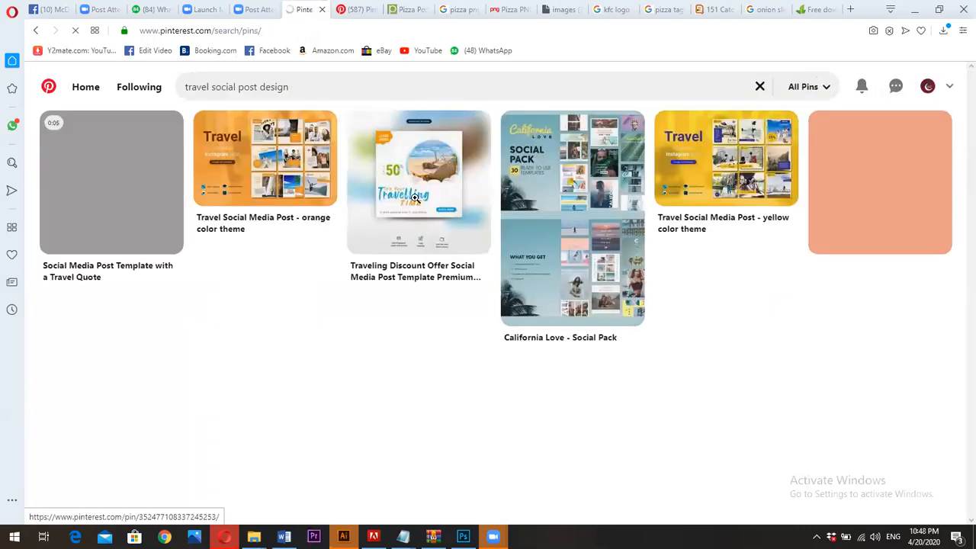
left_click(416, 198)
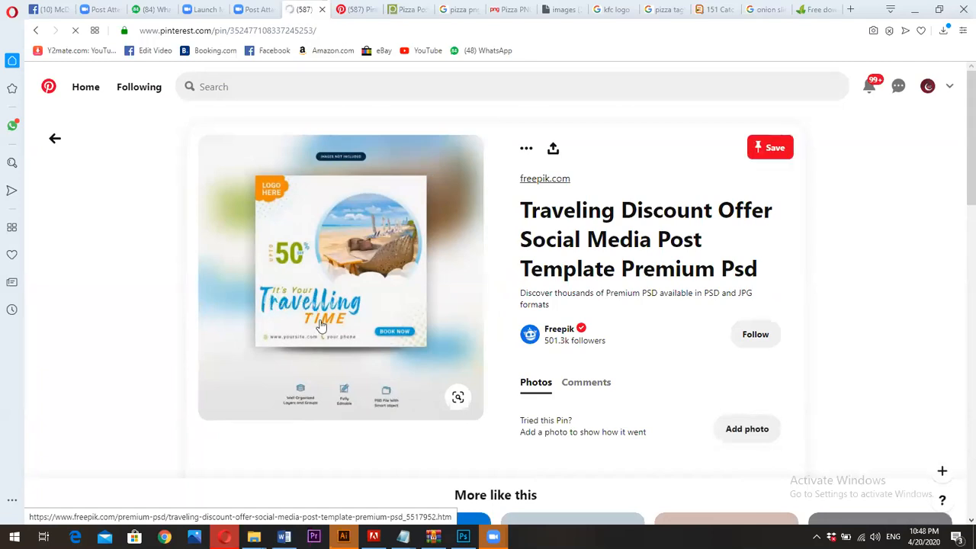
Search Google for "travel tagline" in a new tab and open the article "401 Unique Slogans for Travel Companies".
left_click(816, 8)
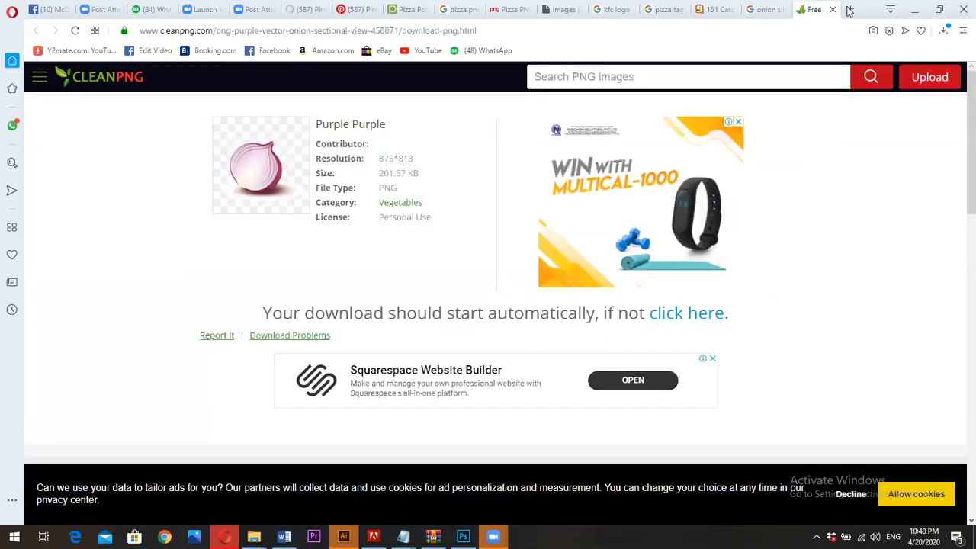
left_click(848, 9)
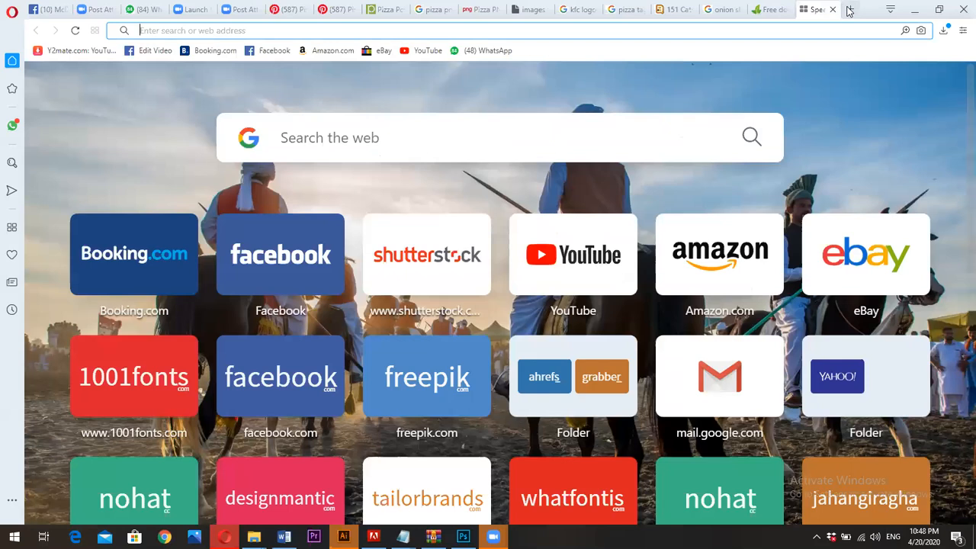
type("travel tagline")
key("Return")
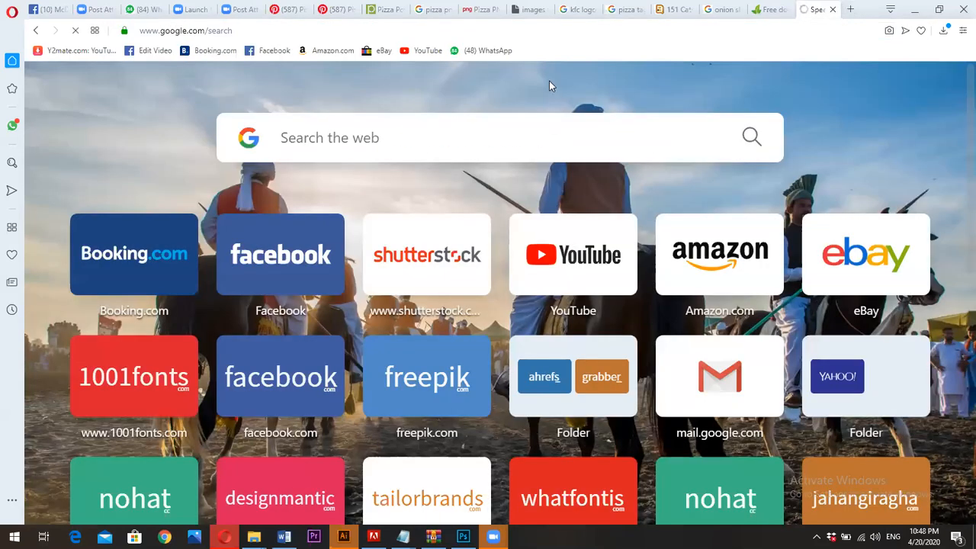
scroll(280, 263, "down", 2)
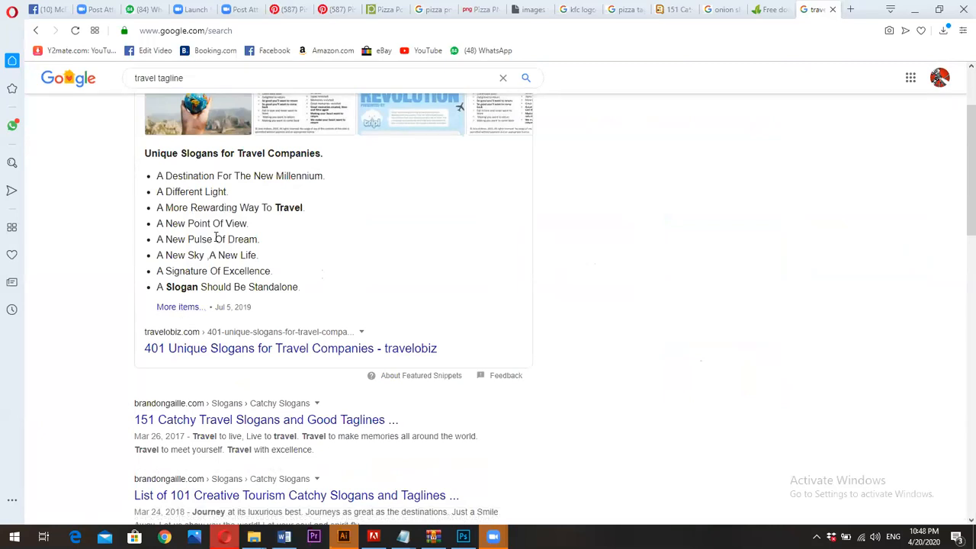
left_click(244, 349)
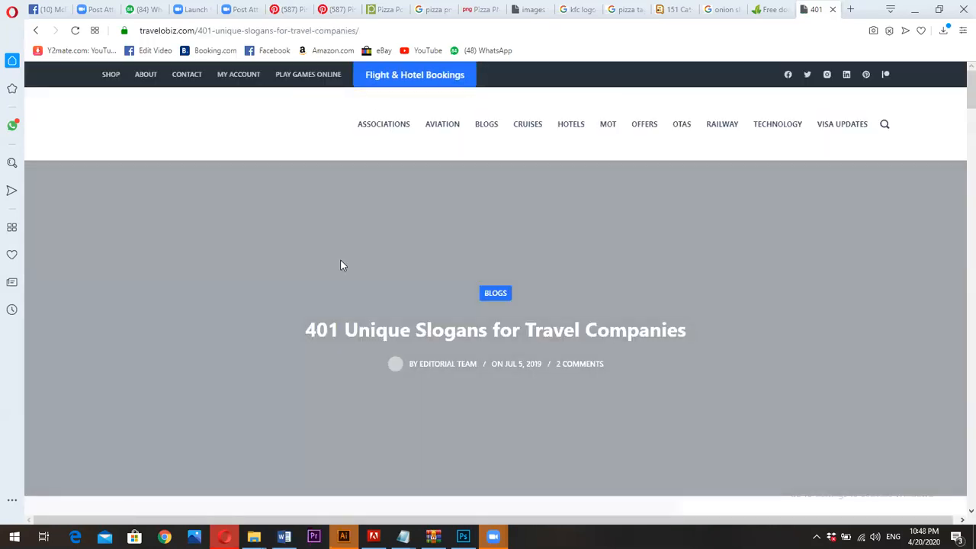
Examine the numbered list of unique slogans for travel companies in the article.
scroll(340, 264, "down", 7)
scroll(340, 263, "down", 3)
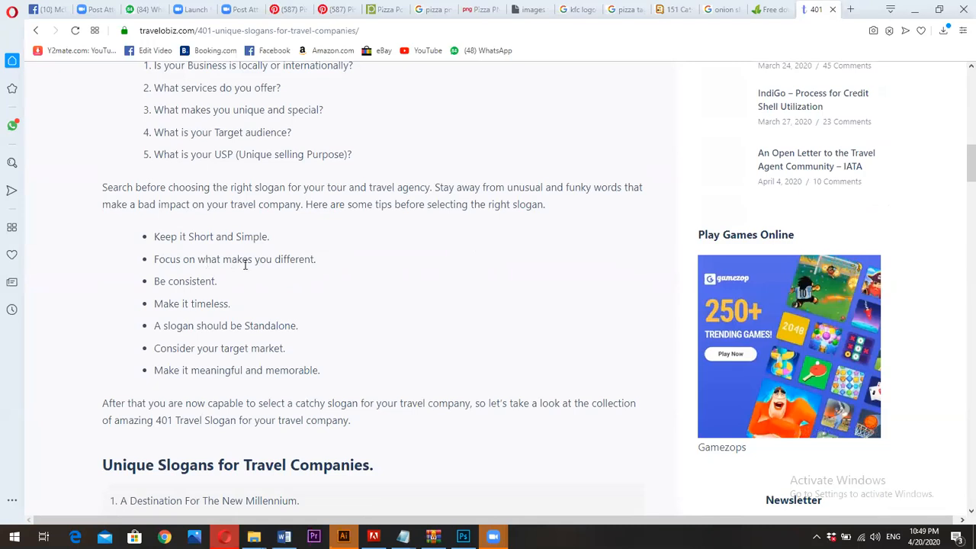
scroll(258, 288, "down", 5)
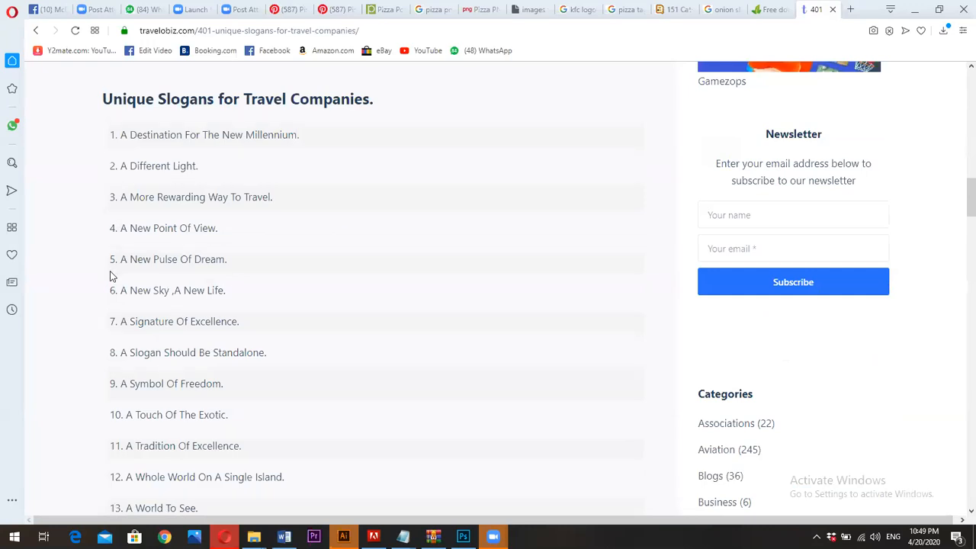
Revisit the onion download, onion image results and Pinterest pizza pages, return to the travel slogans article and dismiss its newsletter pop-up.
left_click(755, 8)
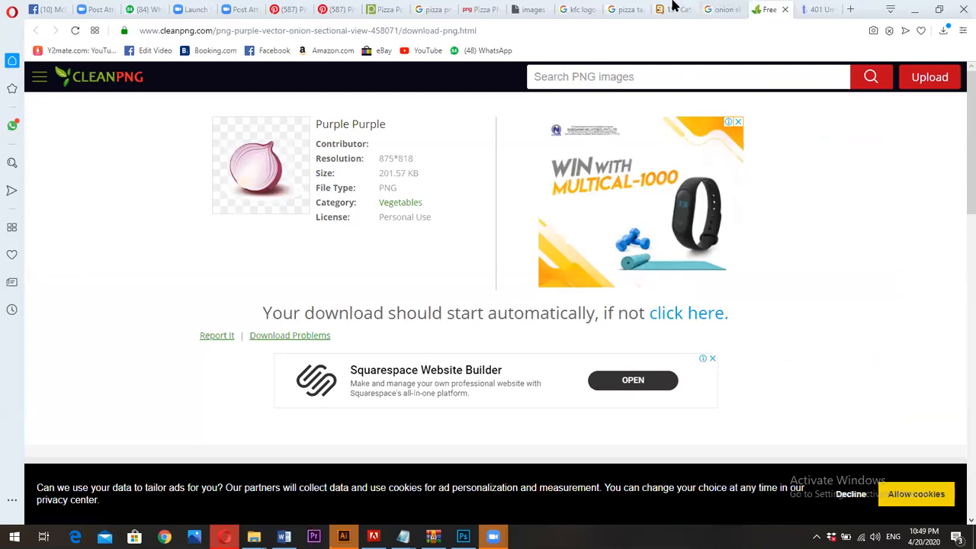
left_click(715, 7)
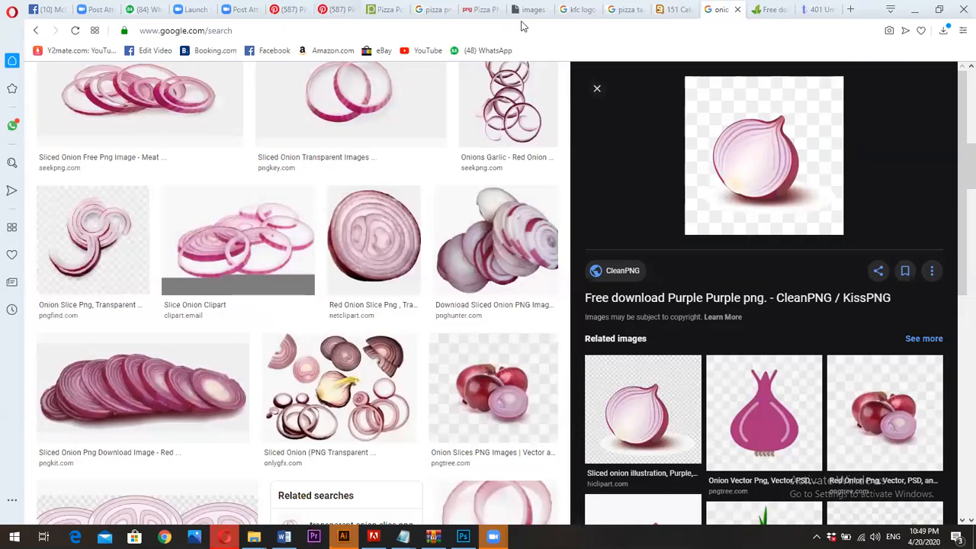
left_click(336, 9)
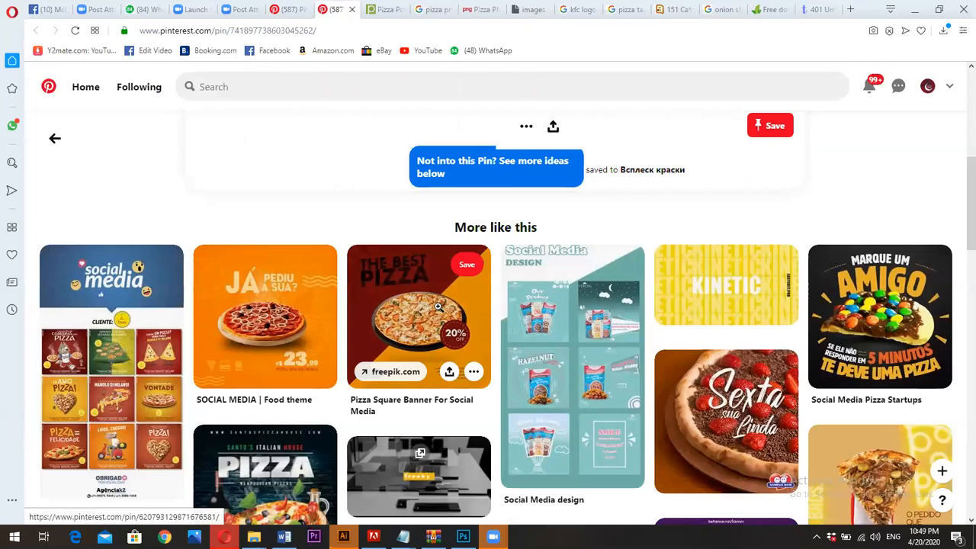
left_click(814, 8)
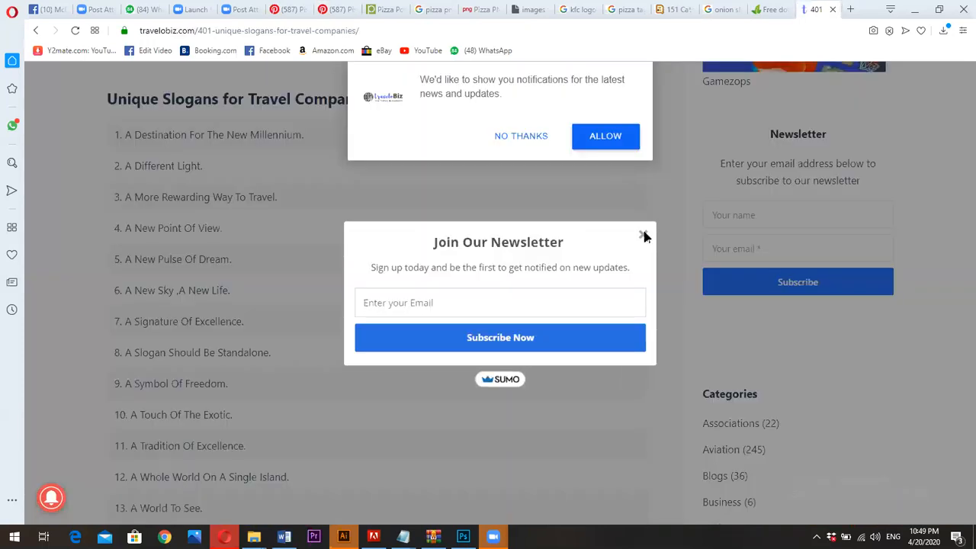
left_click(642, 237)
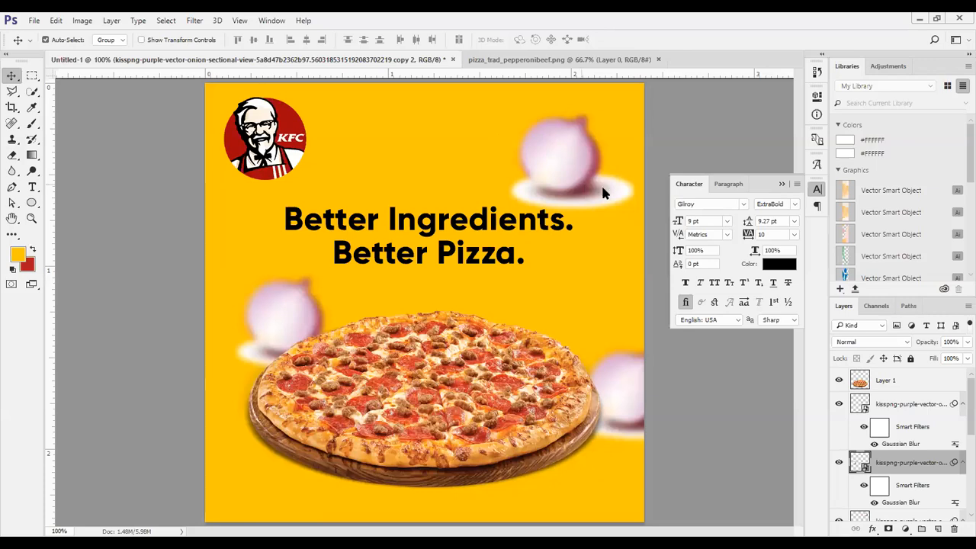
In Photoshop, delete the blurred onion copies at the upper right and beside the pizza's left edge.
key("Delete")
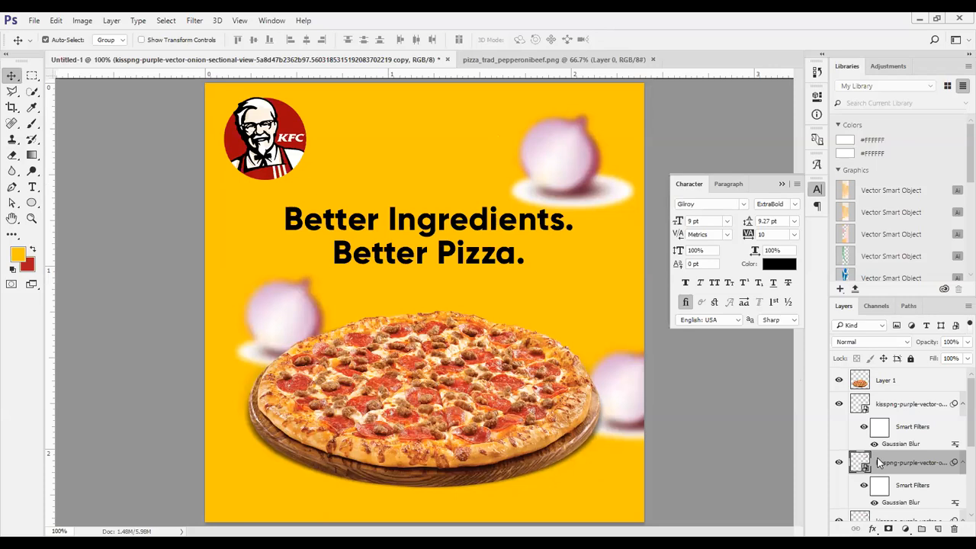
key("Delete")
key("Delete")
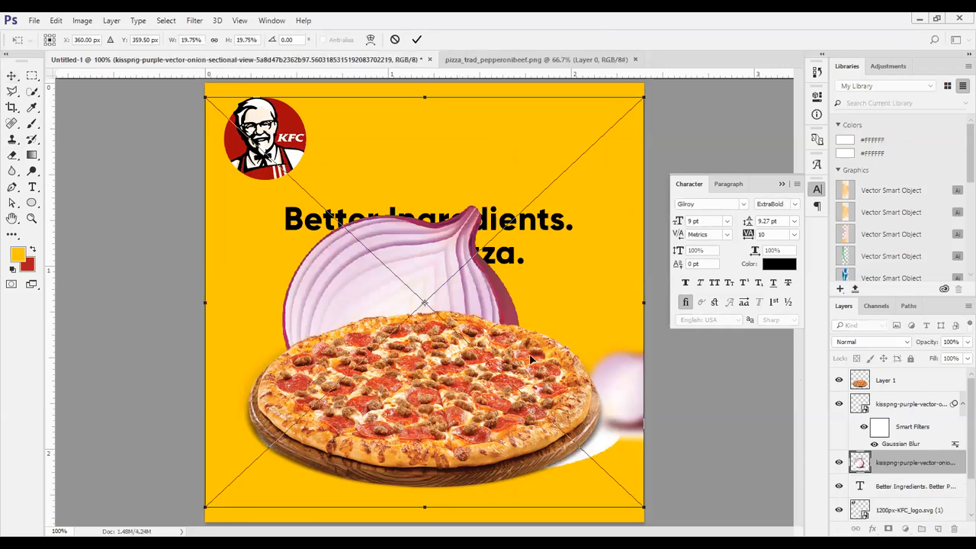
Scale down the newly placed purple onion and move it to the design's upper-right corner, opposite the KFC logo.
left_click_drag(639, 507, 518, 389)
left_click(416, 38)
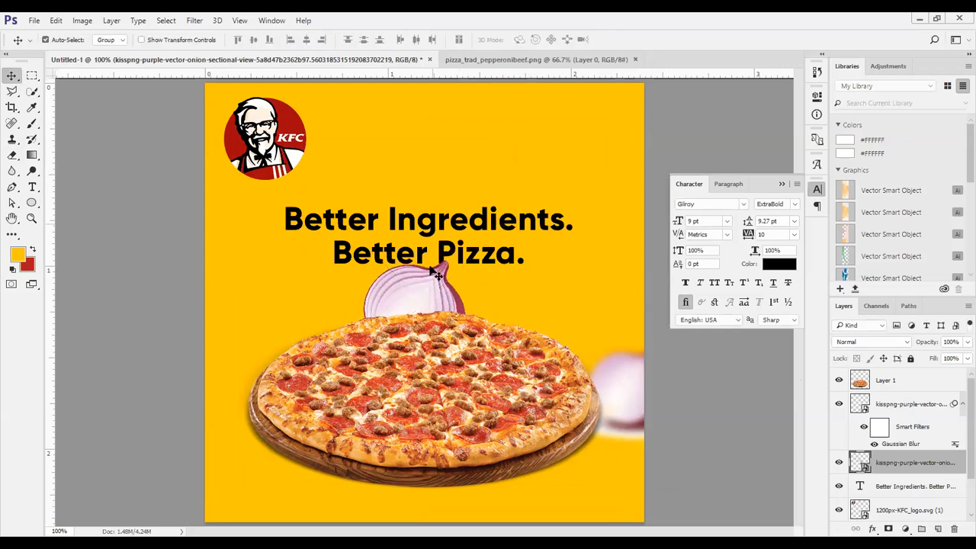
left_click_drag(459, 240, 601, 93)
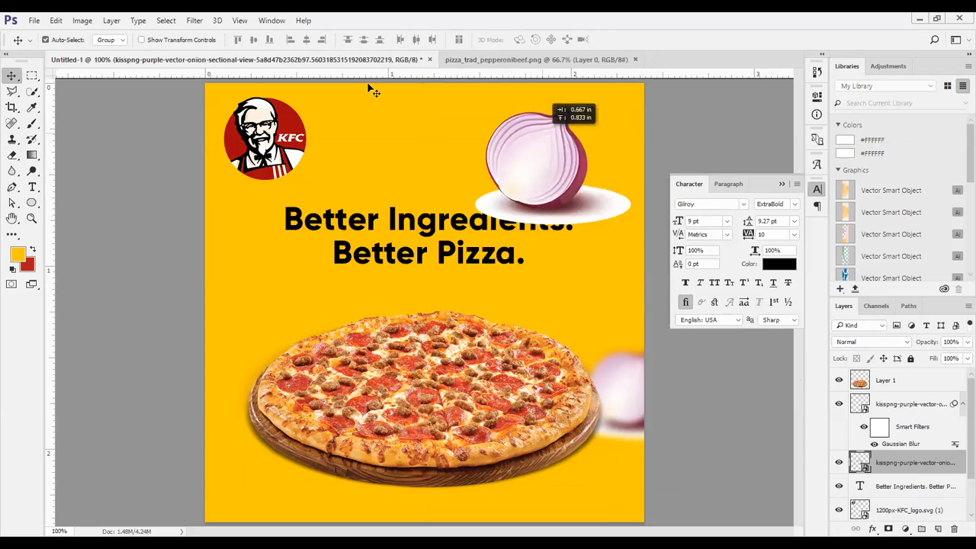
Apply a Gaussian Blur with a 5-pixel radius to the upper-right onion and hide that onion's layer.
key("alt+t")
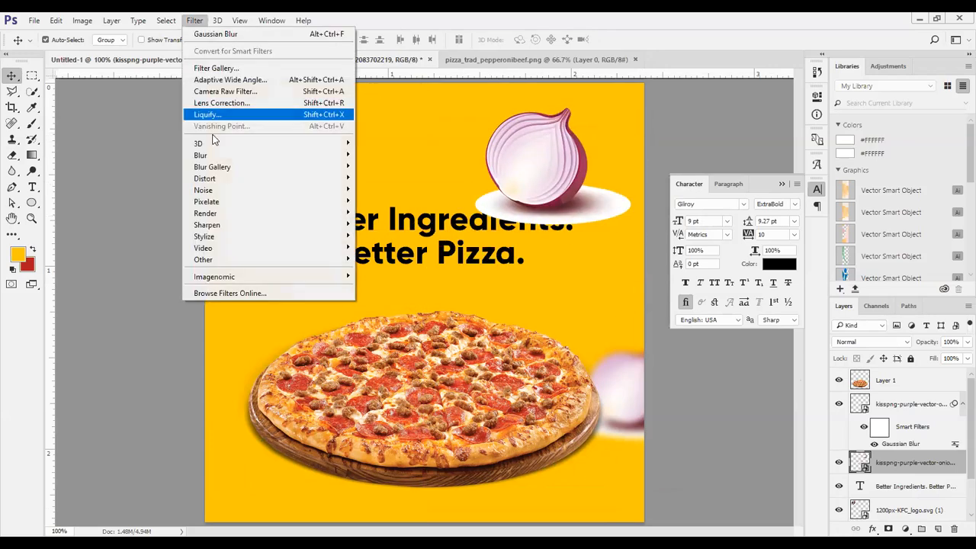
mouse_move(219, 158)
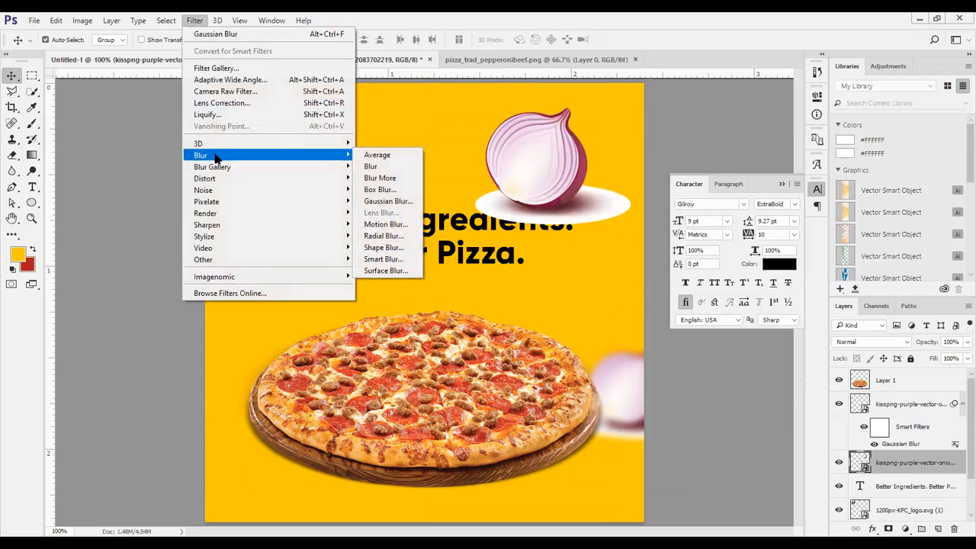
left_click(394, 208)
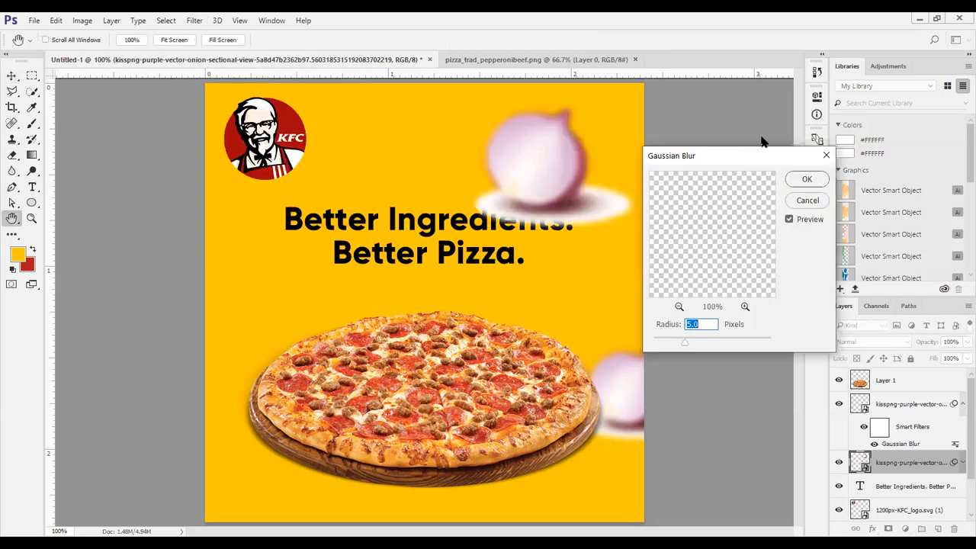
type("7")
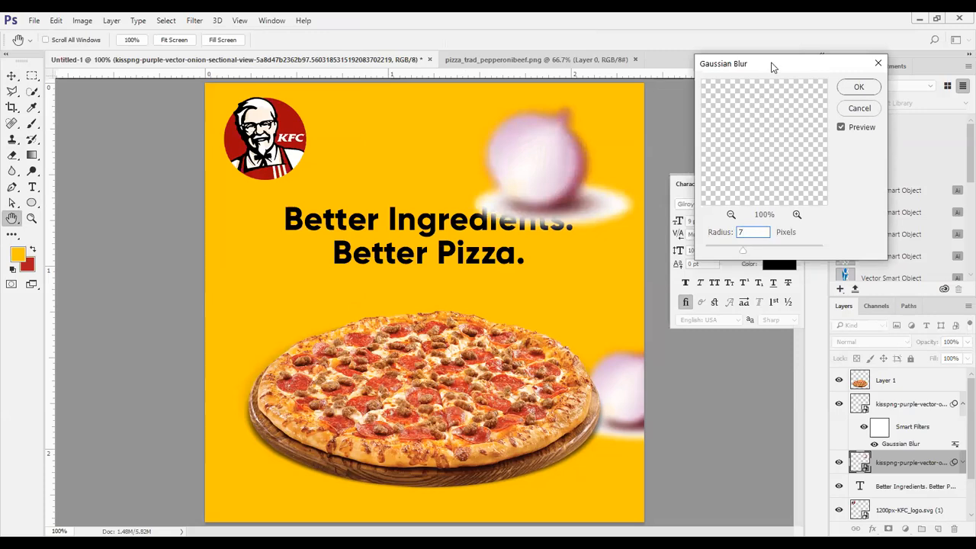
left_click_drag(772, 214, 747, 216)
double_click(769, 191)
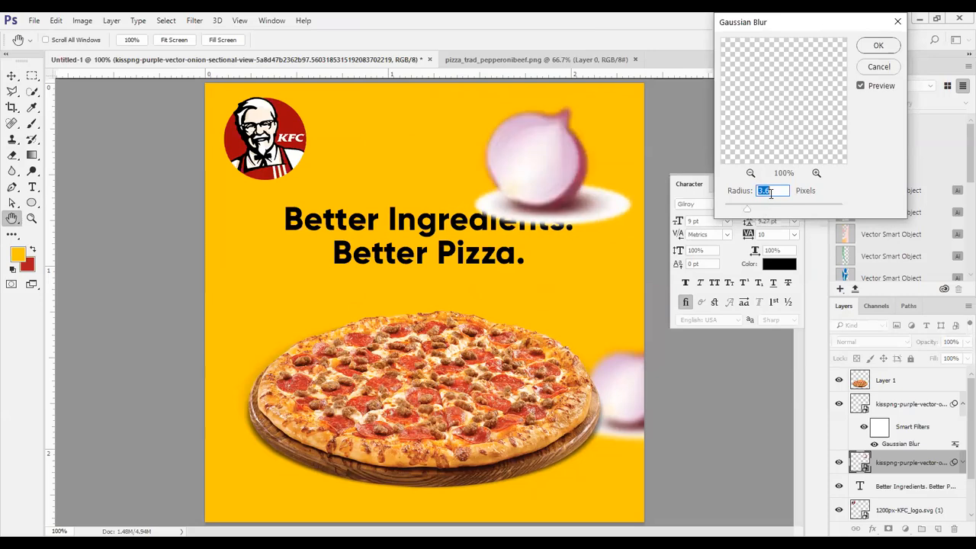
type("5")
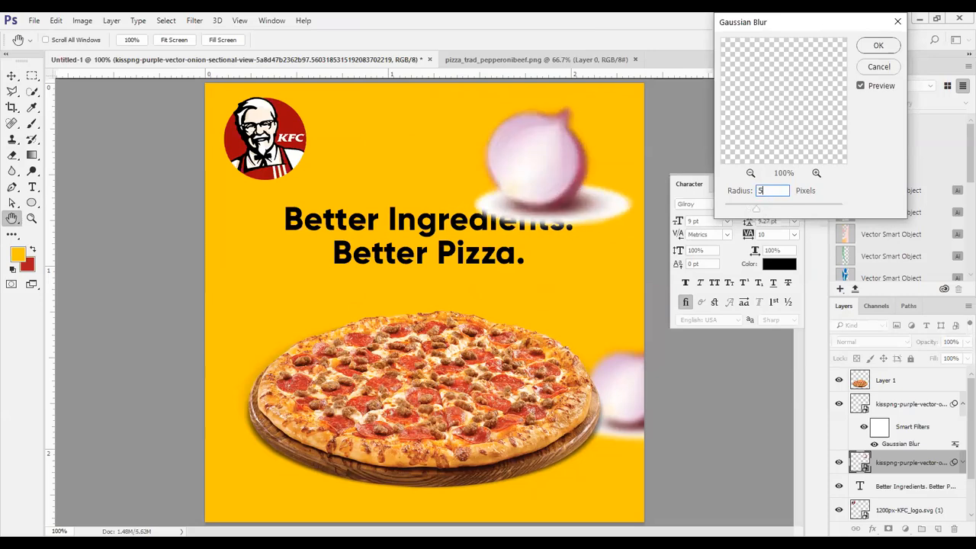
left_click(878, 47)
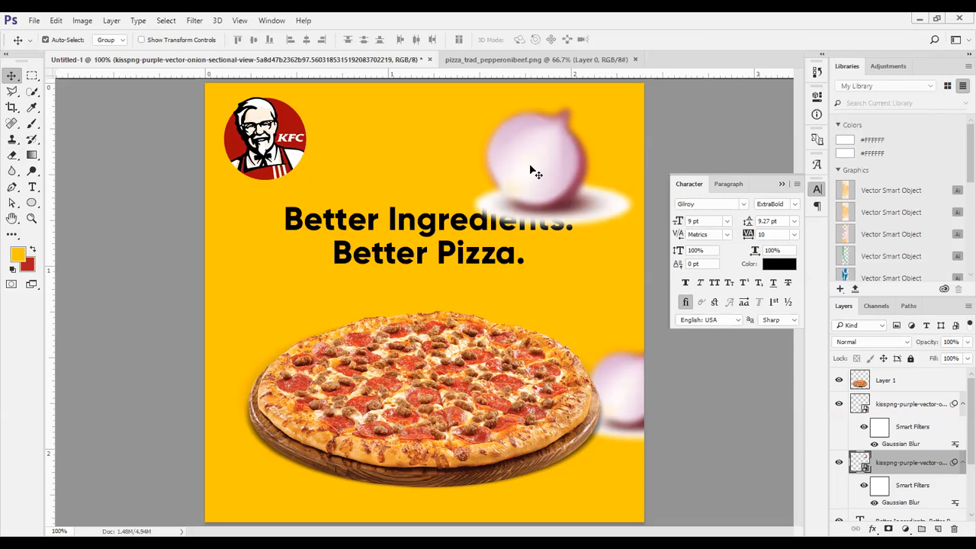
left_click(839, 463)
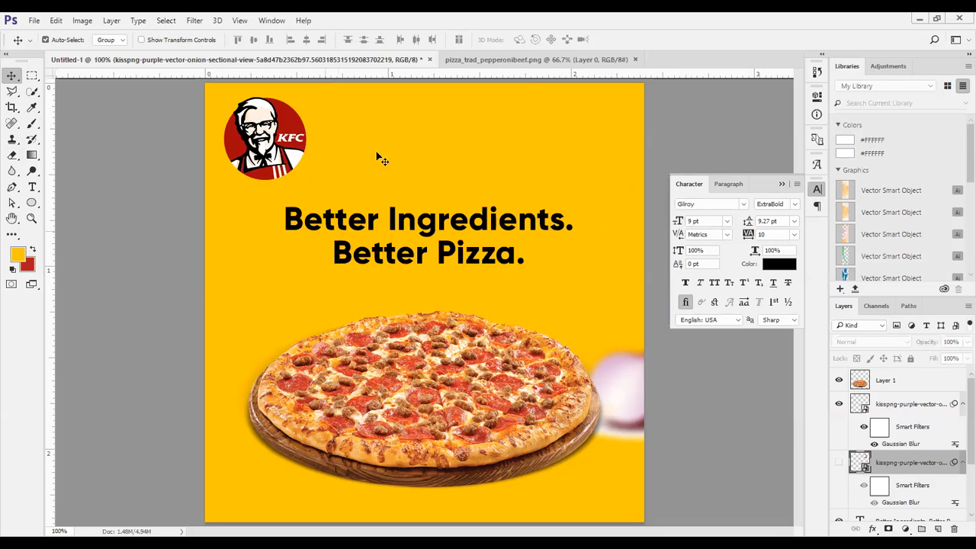
left_click(916, 383)
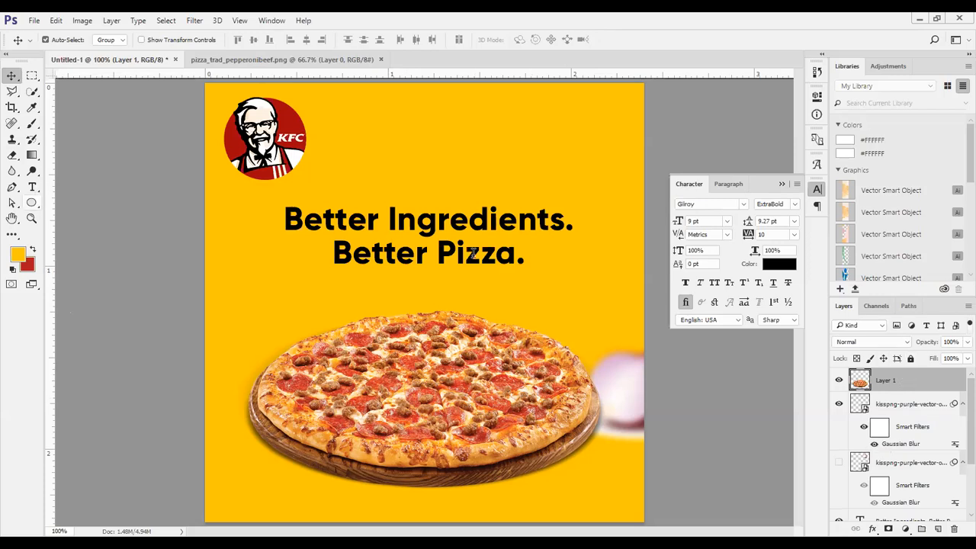
key("t")
left_click(482, 185)
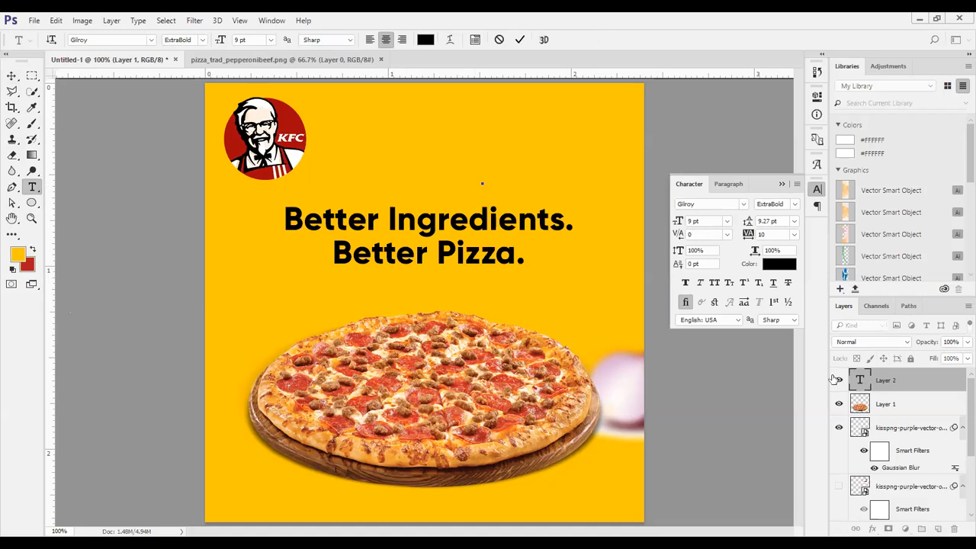
left_click(33, 204)
left_click_drag(383, 157, 520, 231)
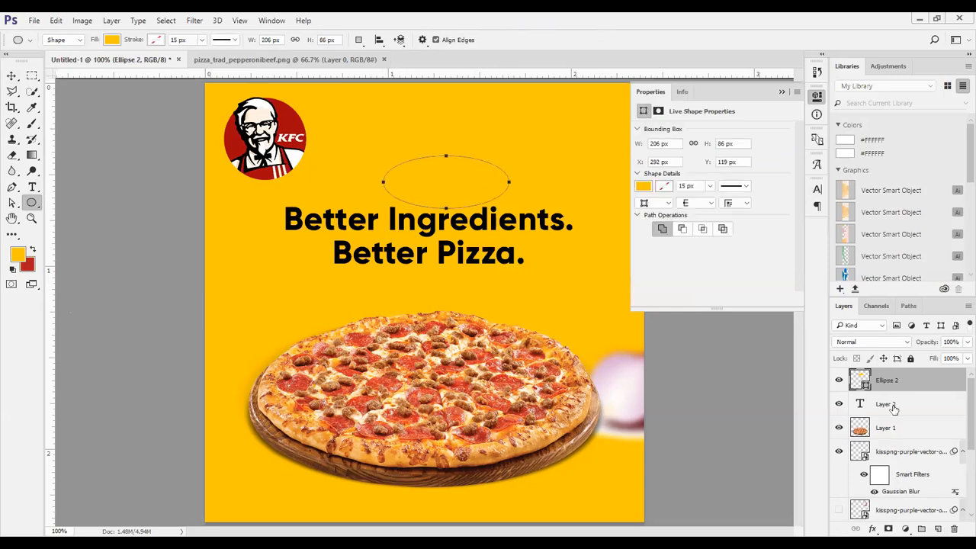
key("ctrl+z")
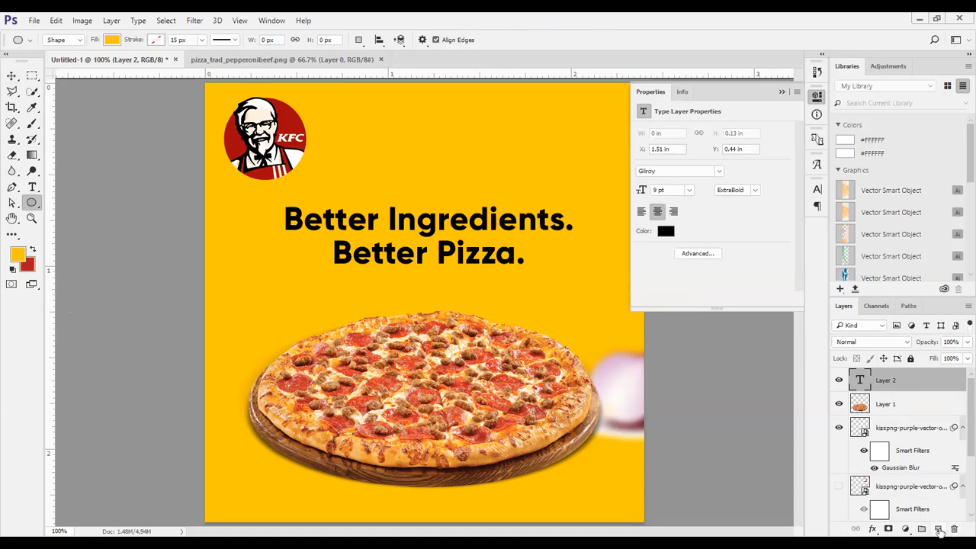
Add a new layer at the top of the stack and fill it with black (#000000).
left_click(938, 529)
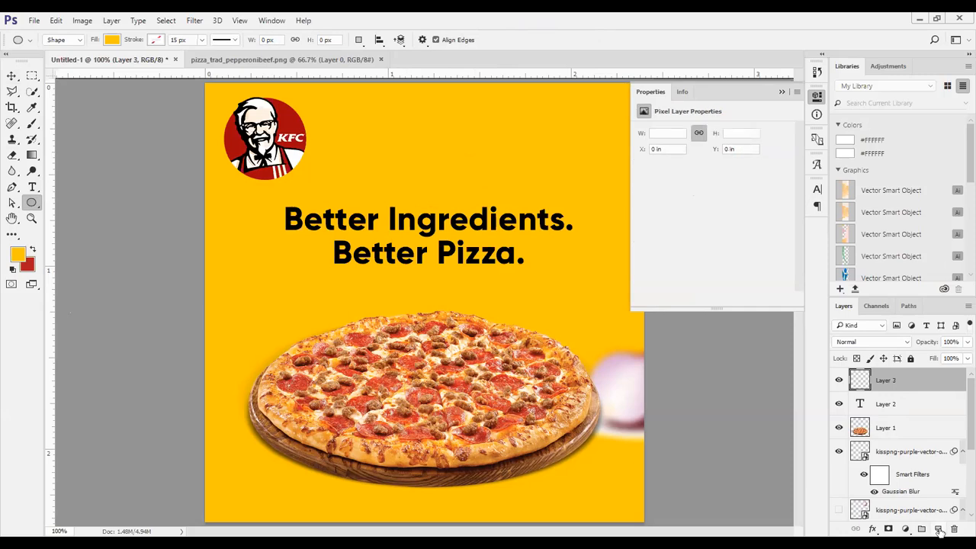
left_click(17, 258)
left_click_drag(630, 203, 531, 31)
type("000000")
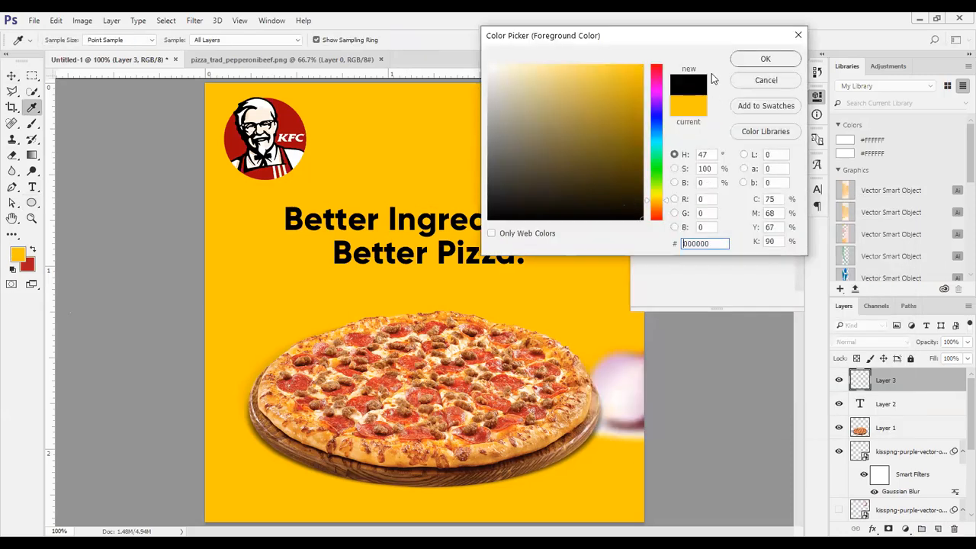
left_click(757, 60)
key("alt+BackSpace")
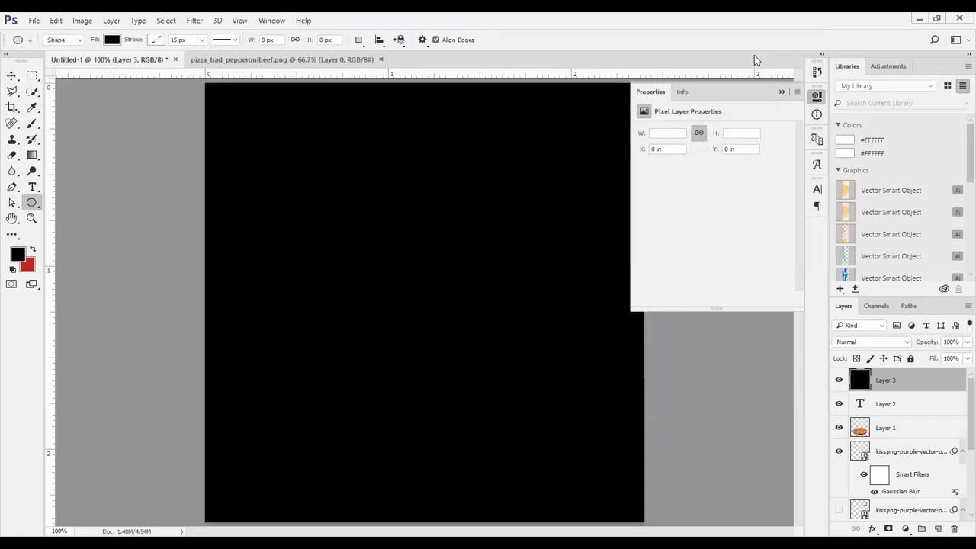
Erase the center of the black layer with a soft 700 px Eraser, leaving dark edges as a vignette.
left_click(33, 125)
left_click(12, 155)
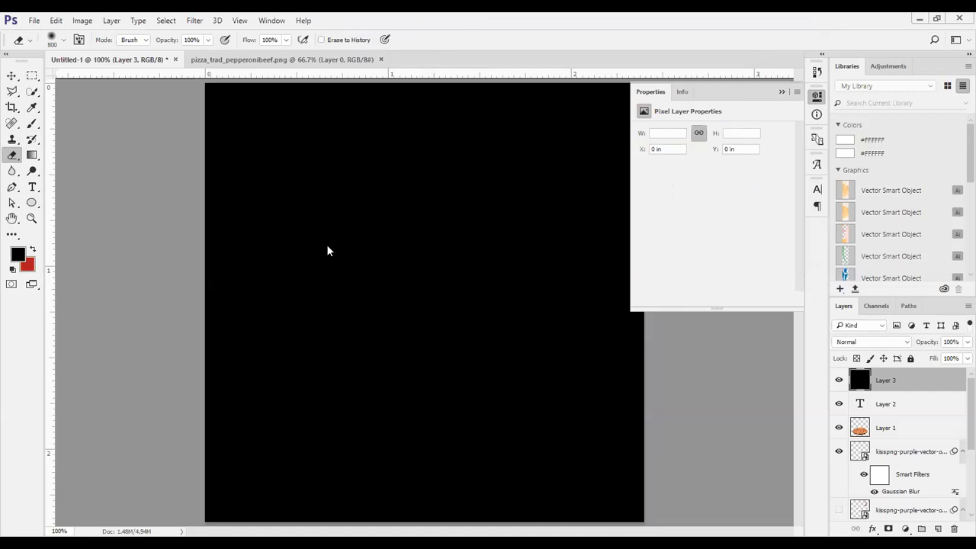
left_click(63, 40)
mouse_move(85, 80)
left_mouse_down()
mouse_move(139, 83)
mouse_move(143, 92)
mouse_move(144, 82)
left_mouse_up()
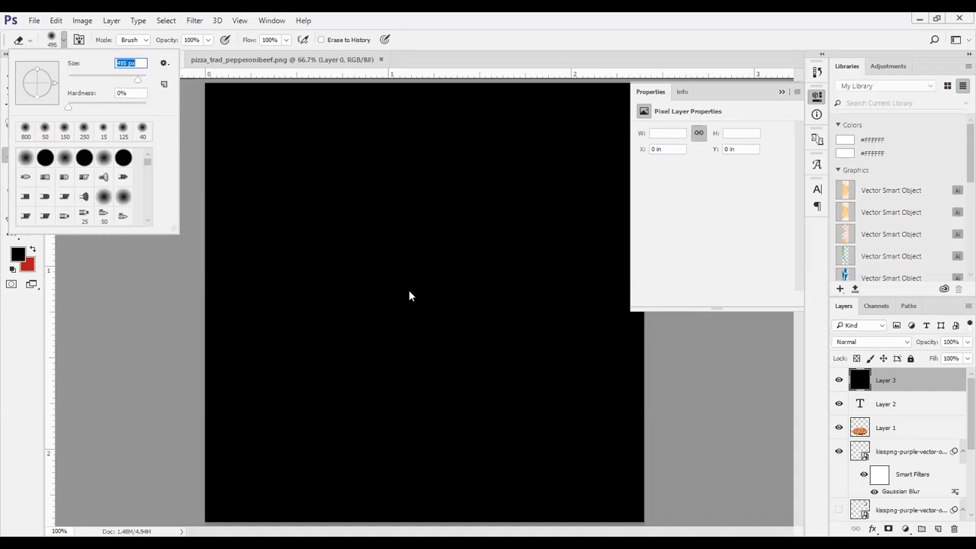
type("700")
key("Return")
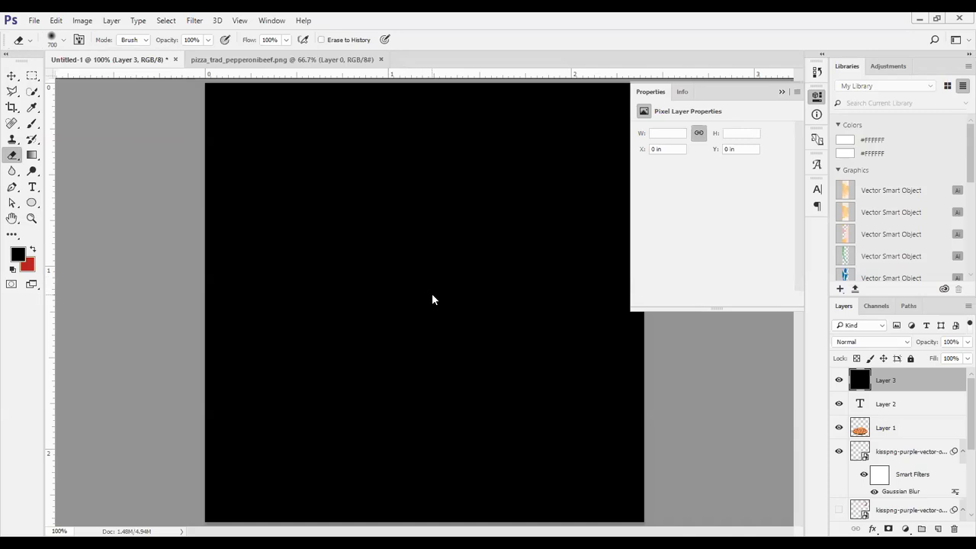
left_click(431, 293)
left_click(432, 297)
left_click(431, 297)
left_click(431, 298)
left_click(432, 297)
left_click(432, 299)
left_click(432, 299)
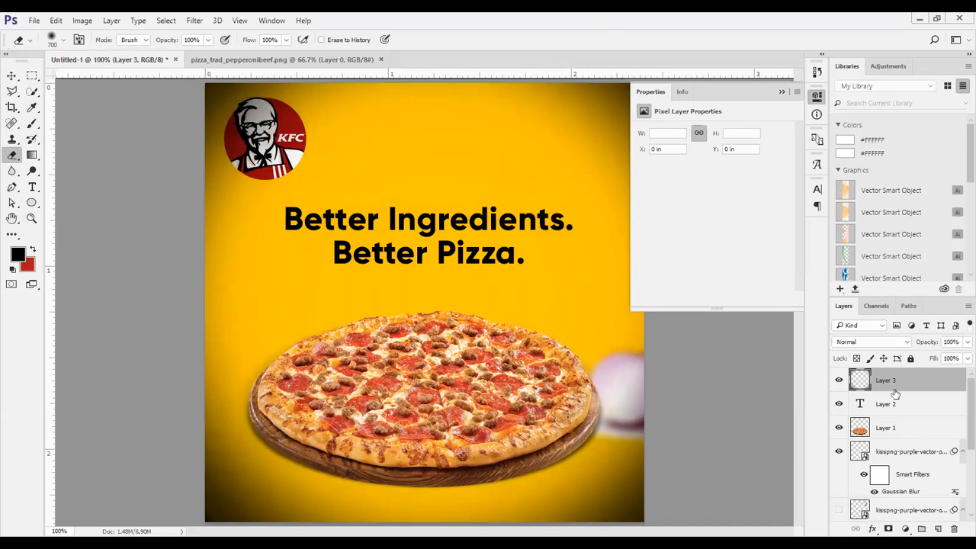
Move the vignette layer down the stack, between the KFC logo layer and Ellipse 1.
left_click_drag(899, 427, 903, 503)
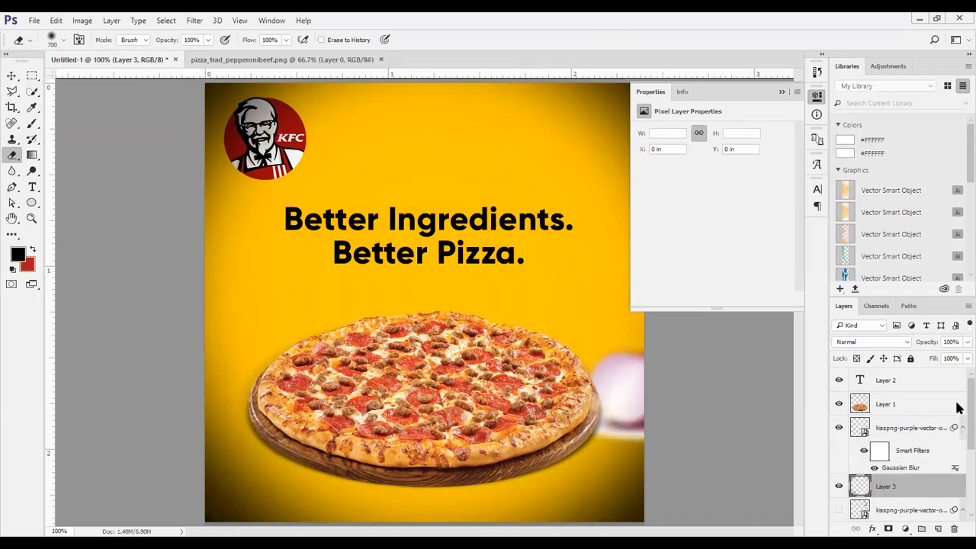
scroll(961, 412, "down", 5)
left_click_drag(907, 375, 911, 479)
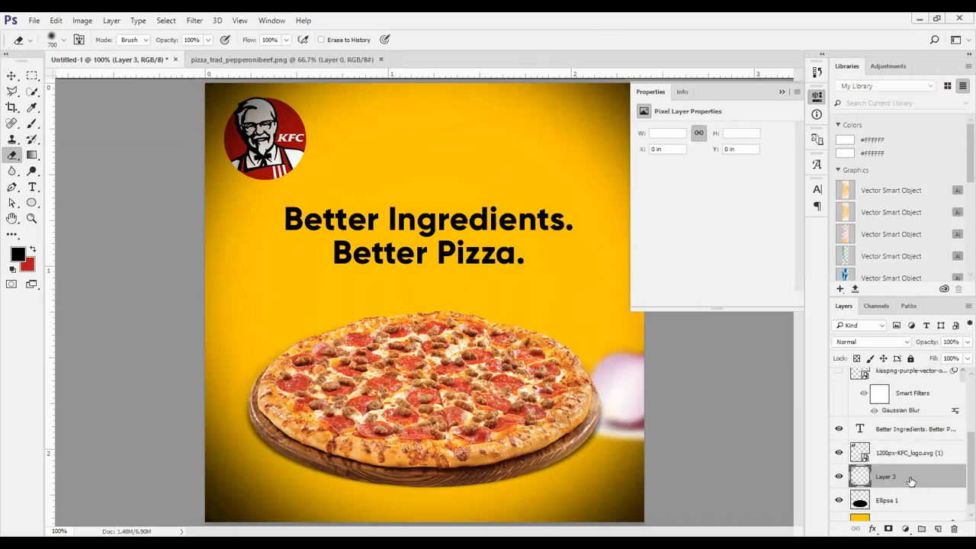
scroll(910, 480, "down", 1)
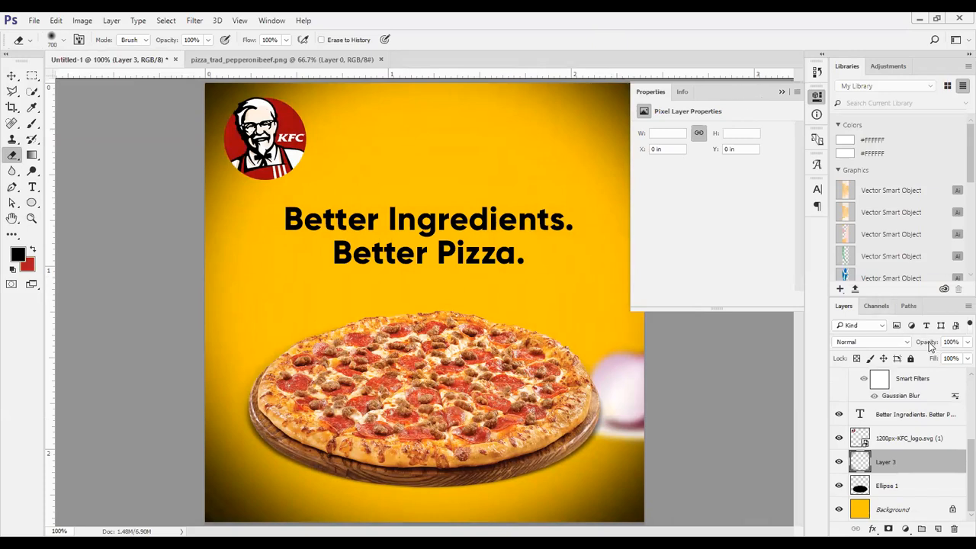
Set the vignette layer's opacity to 49% and switch its visibility off to compare the effect.
left_click_drag(935, 345, 882, 354)
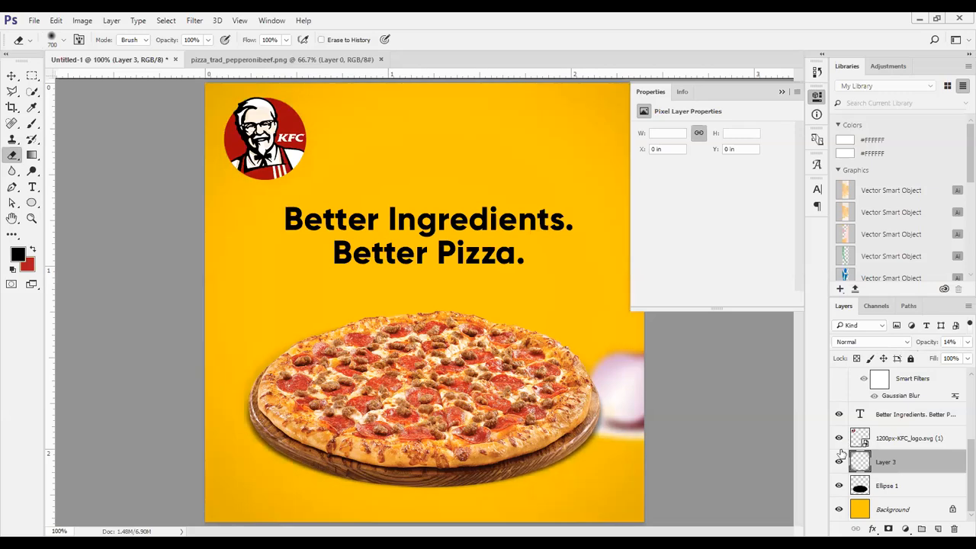
left_click_drag(927, 344, 945, 348)
left_click(839, 462)
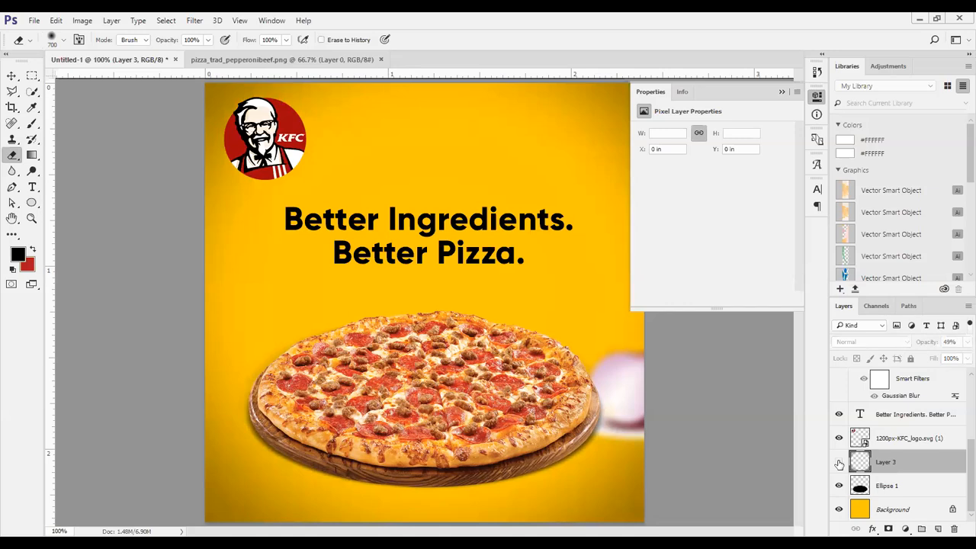
Toggle the vignette layer's visibility to compare the design, leave it switched on, and select Layer 2 at the top of the stack.
left_click(839, 463)
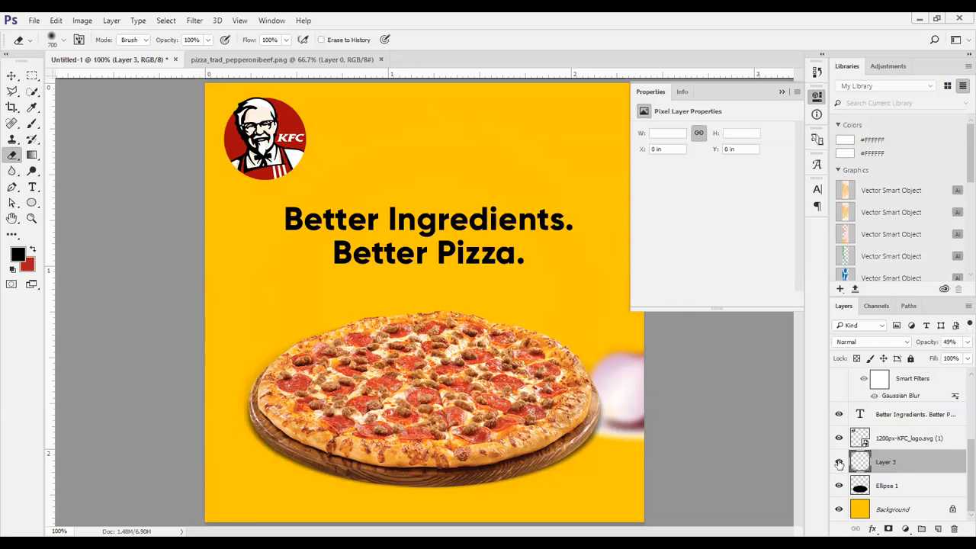
left_click(838, 462)
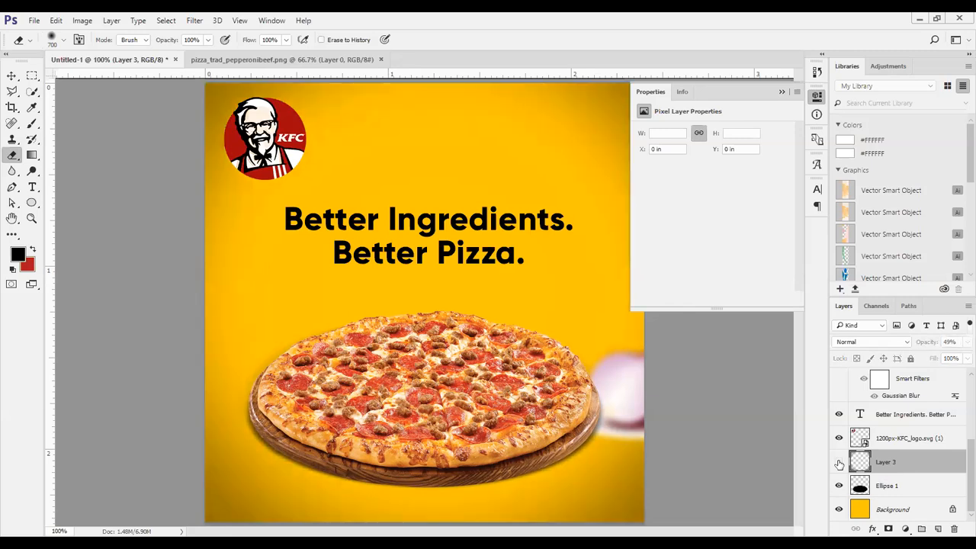
left_click(839, 462)
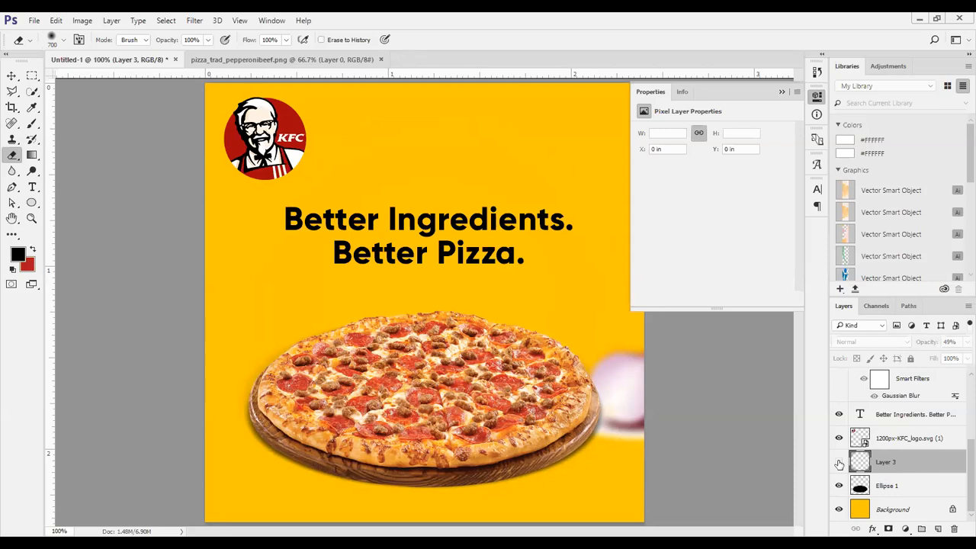
left_click(839, 463)
left_click(838, 463)
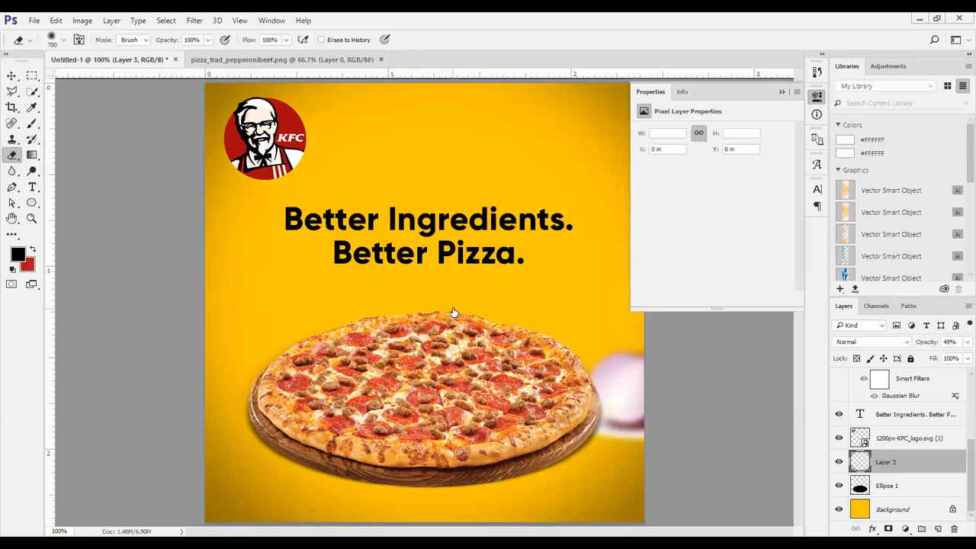
left_click(839, 462)
left_click(839, 462)
scroll(896, 439, "up", 2)
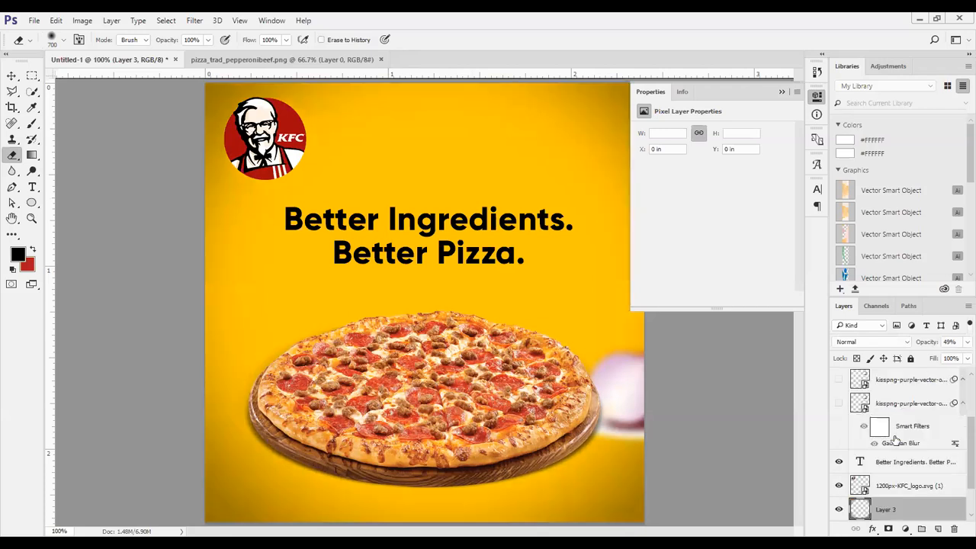
scroll(896, 438, "up", 1)
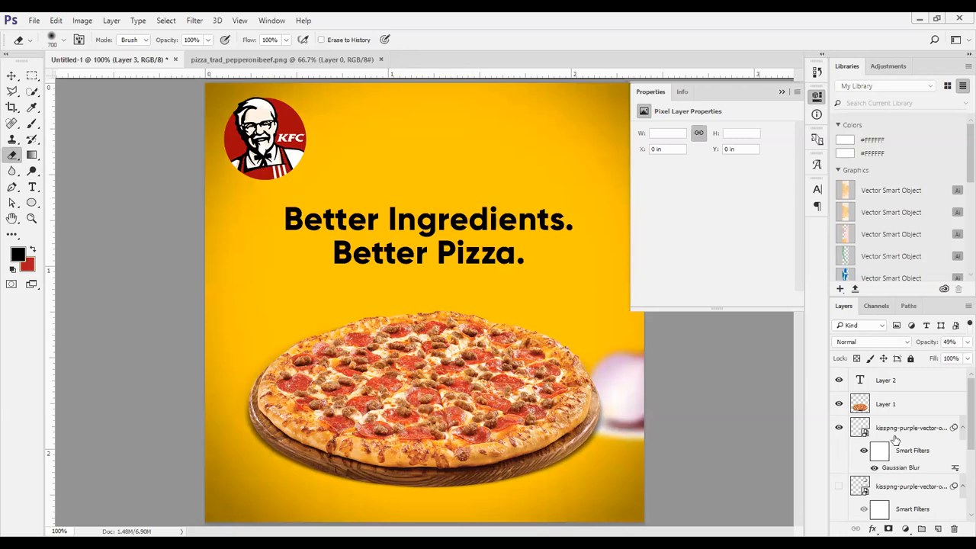
left_click(894, 385)
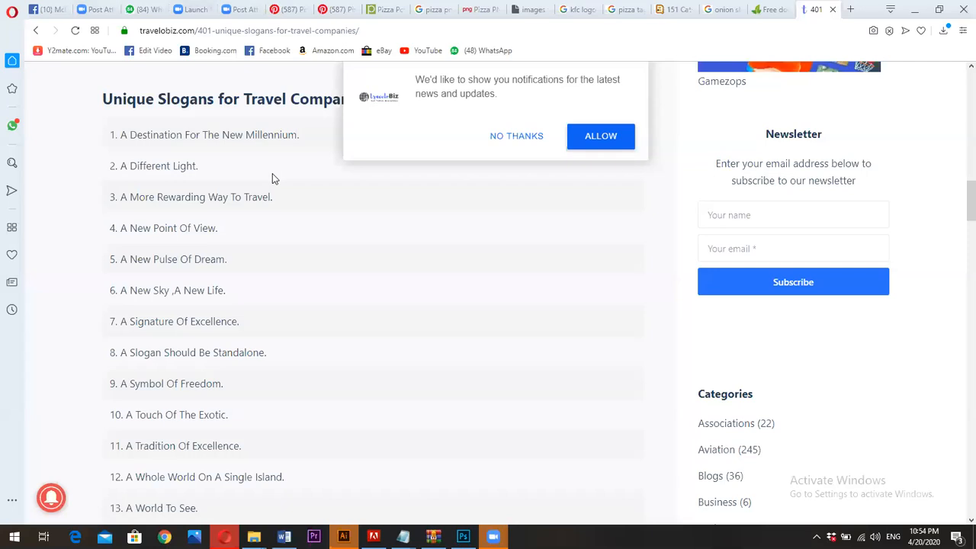
In the web browser, browse the McDonald's Facebook photos and open the Zalmi Spicy McCrispy meal post to study its colours.
key("ctrl+Tab")
key("ctrl+Tab")
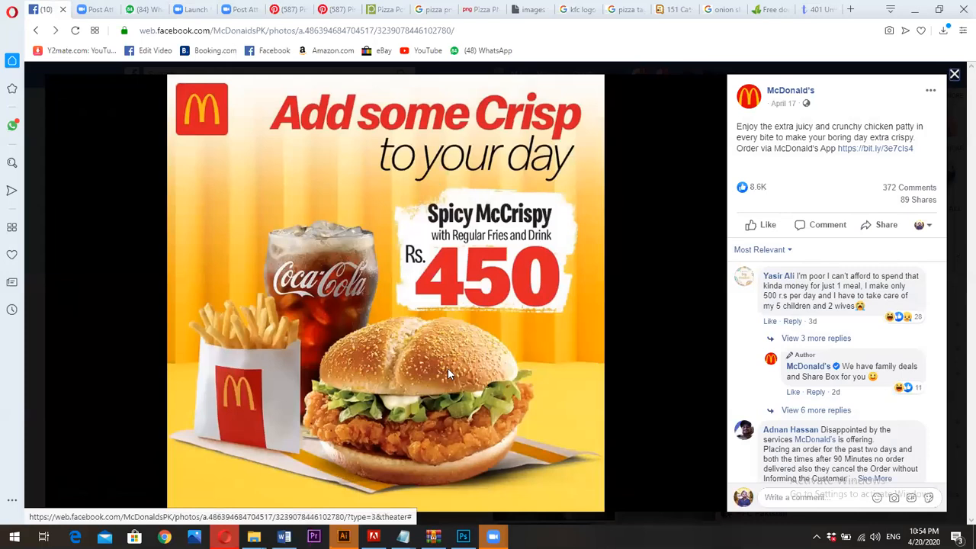
left_click(954, 74)
scroll(439, 246, "down", 6)
scroll(439, 247, "down", 4)
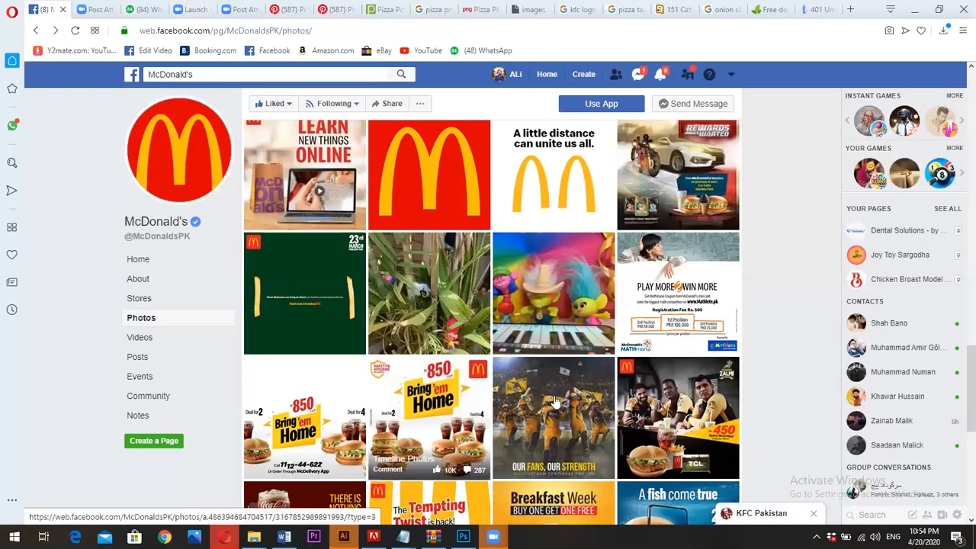
left_click(322, 296)
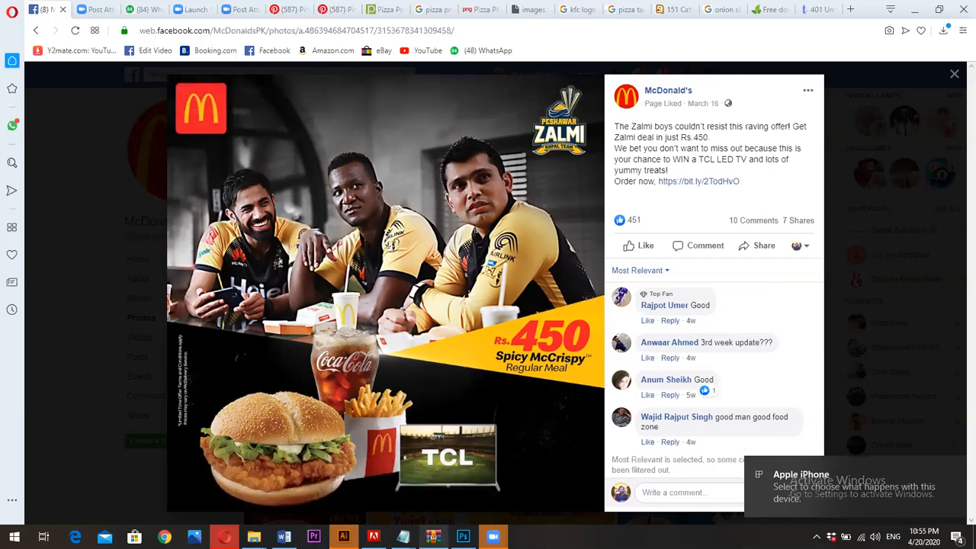
Switch back to Photoshop and add a Selective Color adjustment layer above Layer 2.
left_click(463, 537)
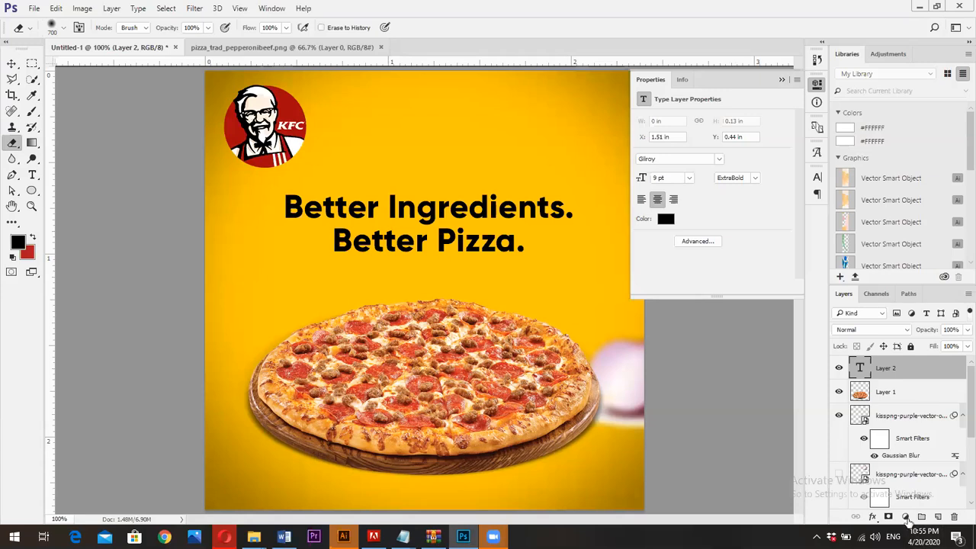
left_click(907, 520)
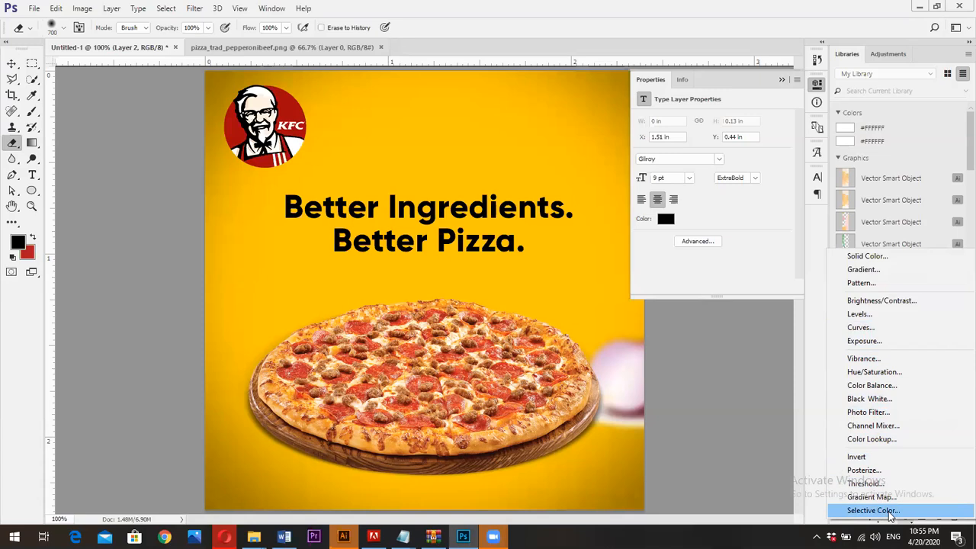
key("Escape")
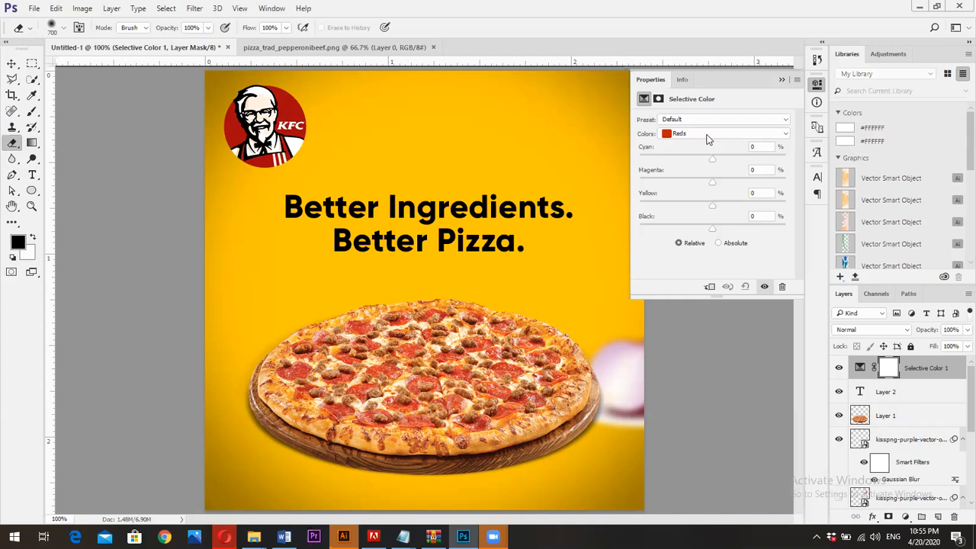
Adjust the Yellows in Selective Color to Cyan +25, Magenta +26, Yellow +24 and Black +18, and collapse the adjustment's properties.
left_click(705, 138)
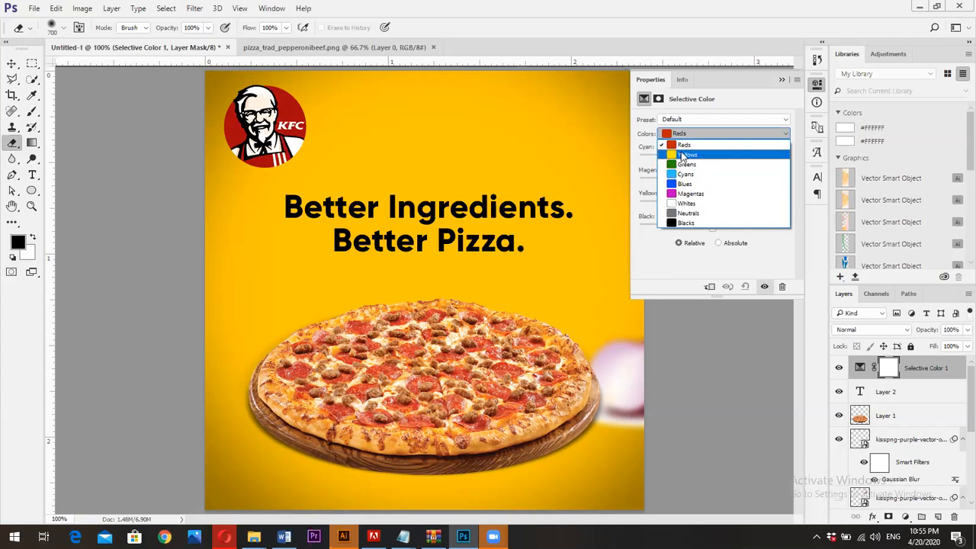
left_click(684, 155)
mouse_move(713, 160)
left_mouse_down()
mouse_move(740, 158)
mouse_move(737, 205)
mouse_move(721, 229)
mouse_move(744, 228)
mouse_move(726, 229)
mouse_move(731, 158)
left_mouse_up()
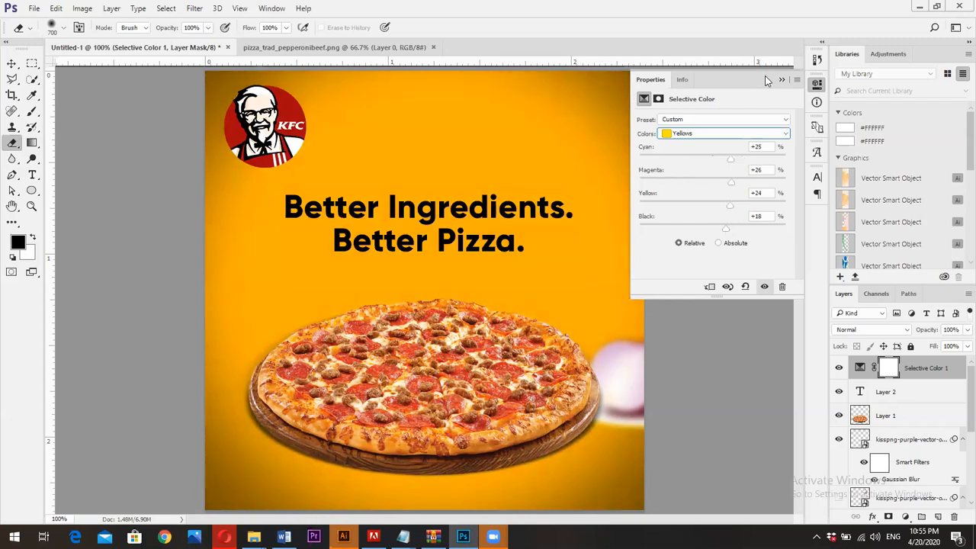
left_click(780, 80)
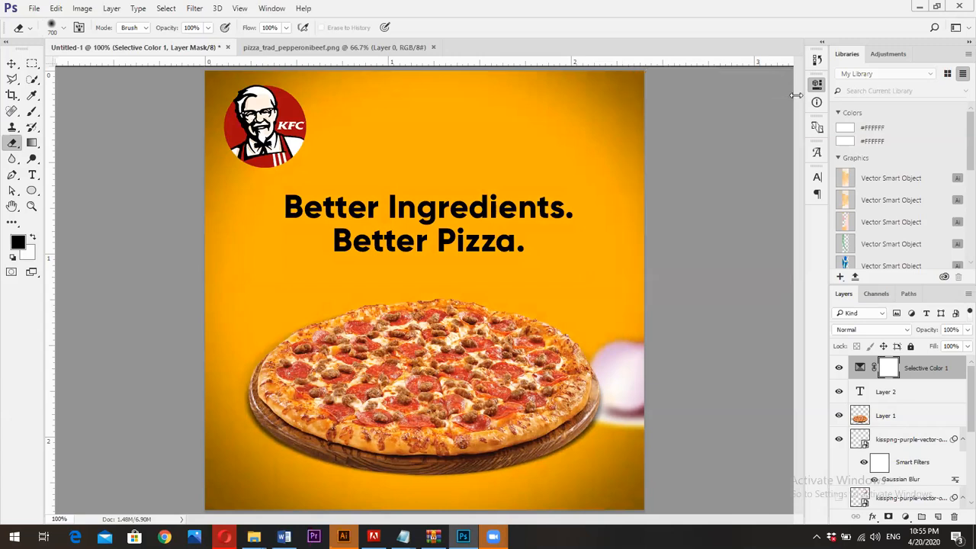
Set the Selective Color layer's blend mode to Soft Light and toggle its visibility to compare, leaving it on.
left_click(883, 330)
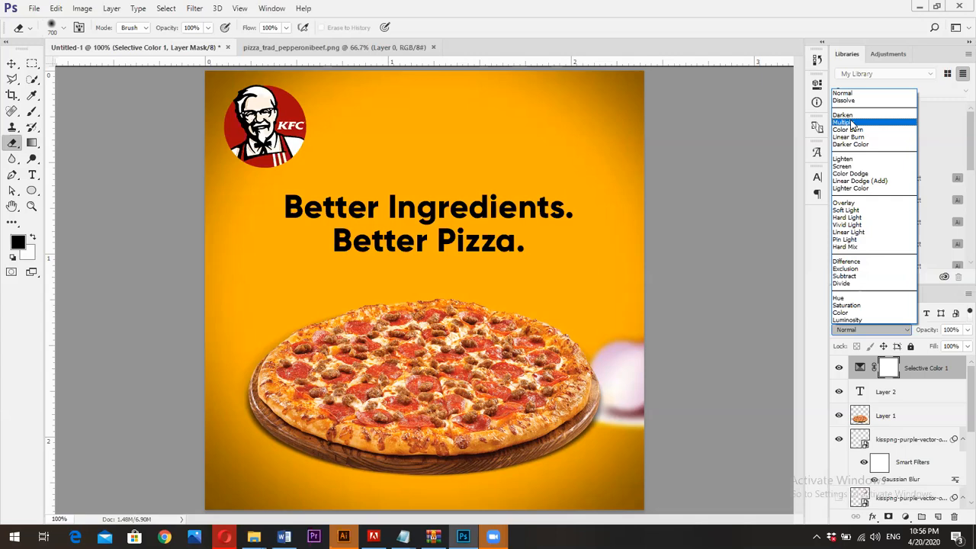
left_click(849, 210)
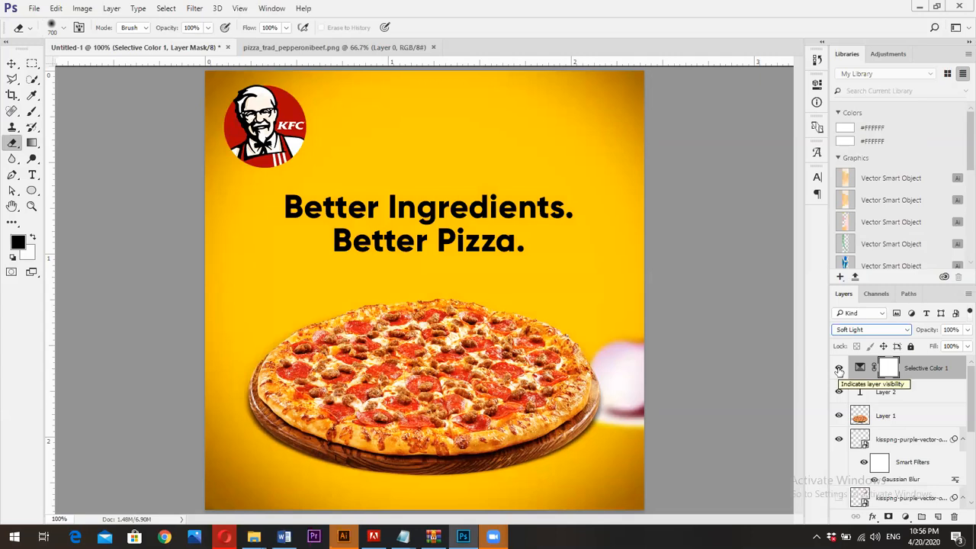
left_click(839, 370)
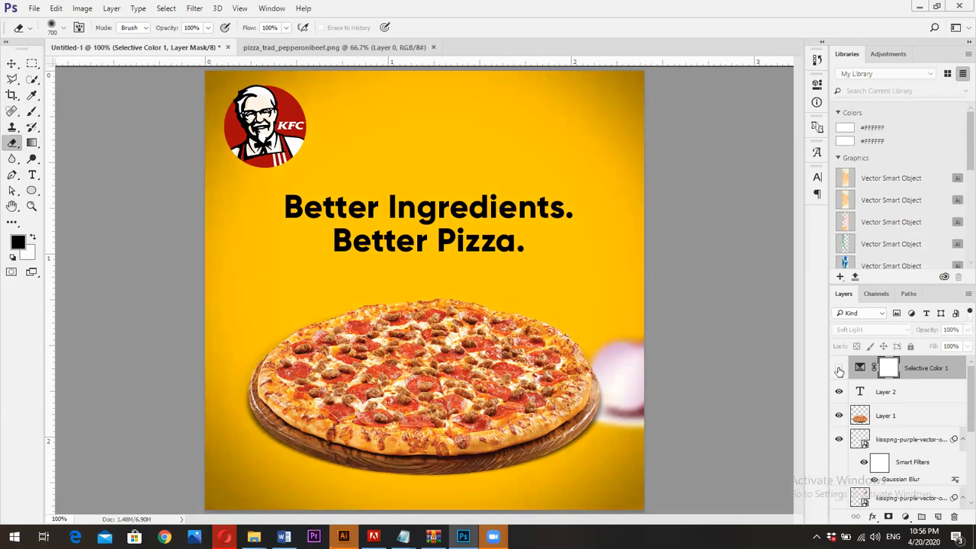
left_click(839, 370)
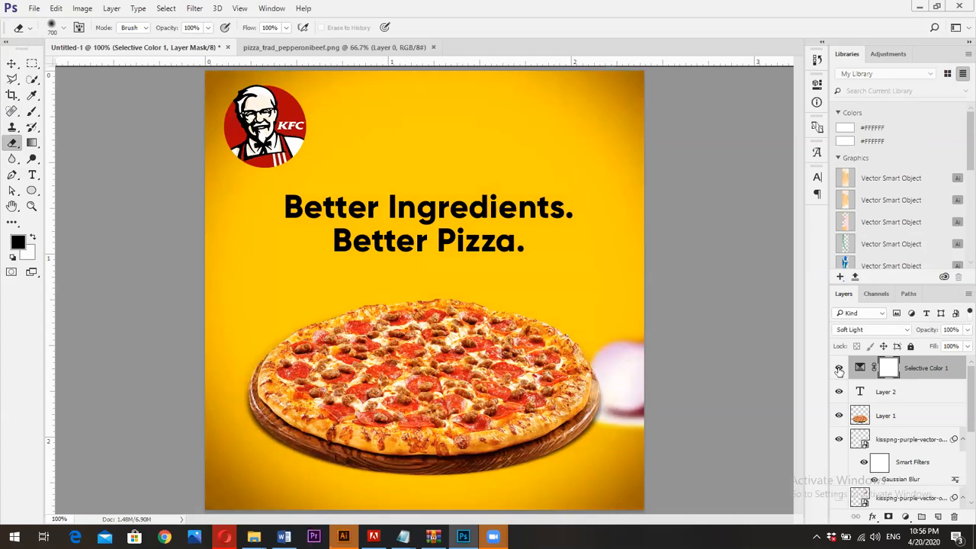
left_click(839, 370)
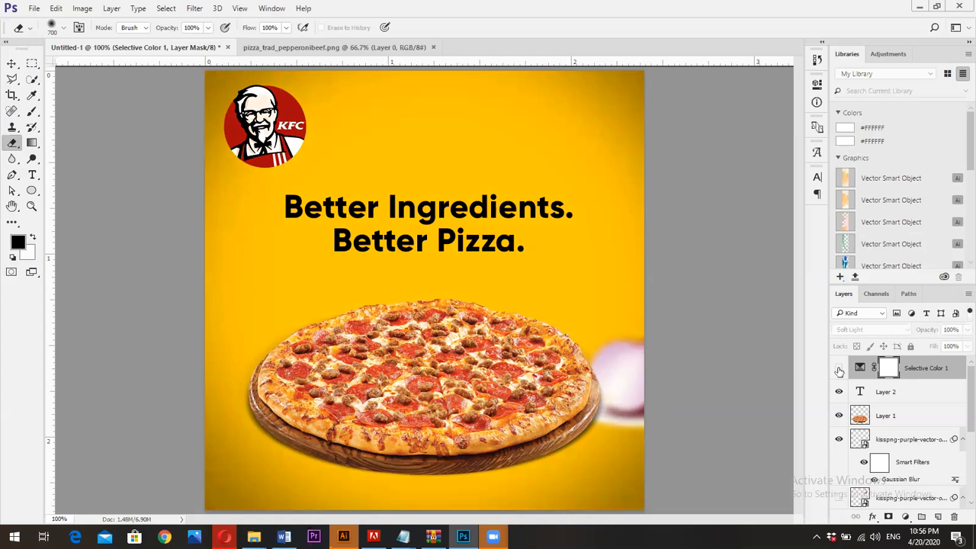
left_click(839, 369)
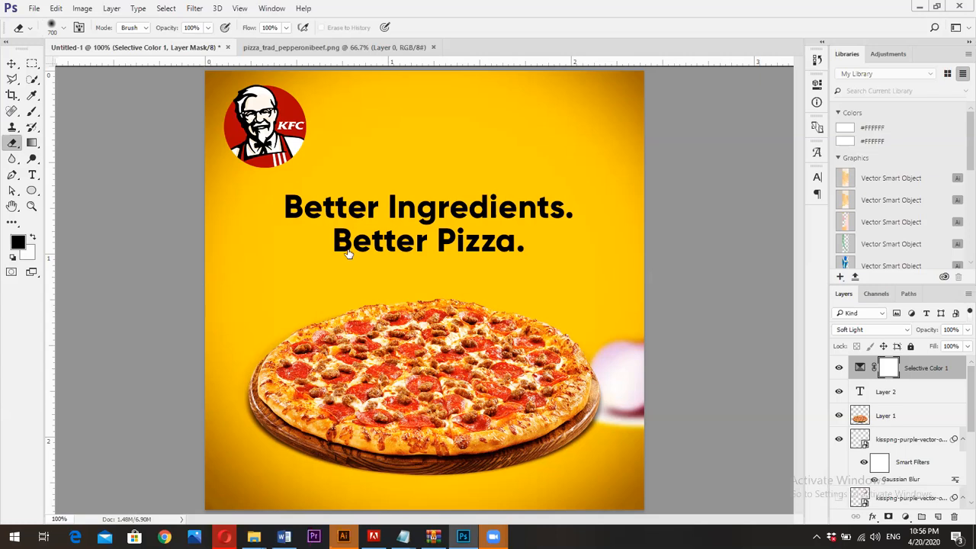
Export the design with Save for Web as a PNG-24 at 720 × 720 px, named "social media post", on the Desktop.
left_click(12, 63)
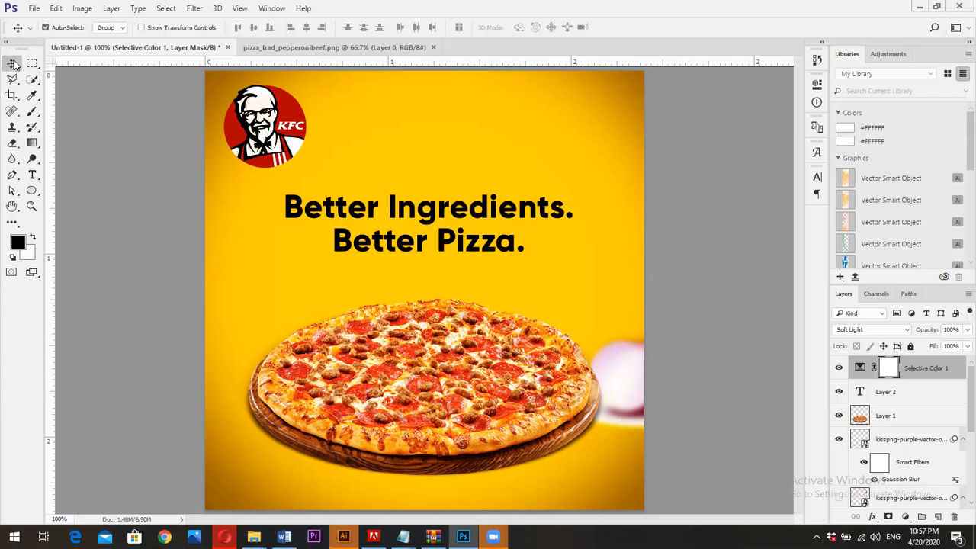
left_click(34, 7)
mouse_move(177, 185)
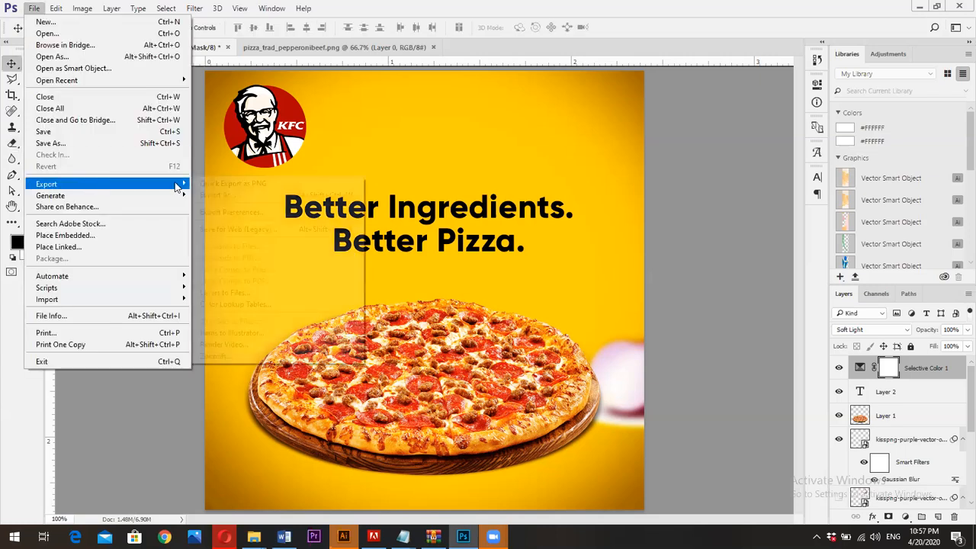
left_click(267, 229)
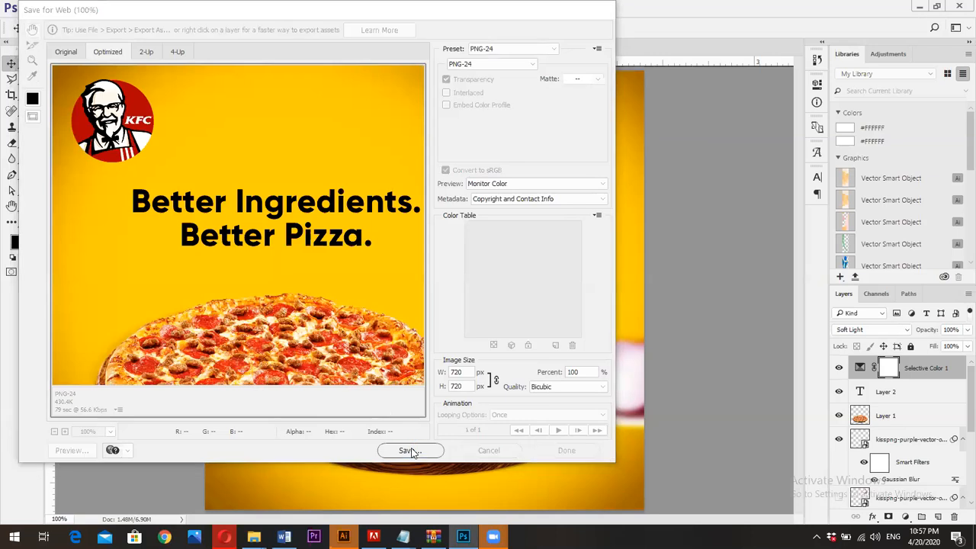
left_click(410, 452)
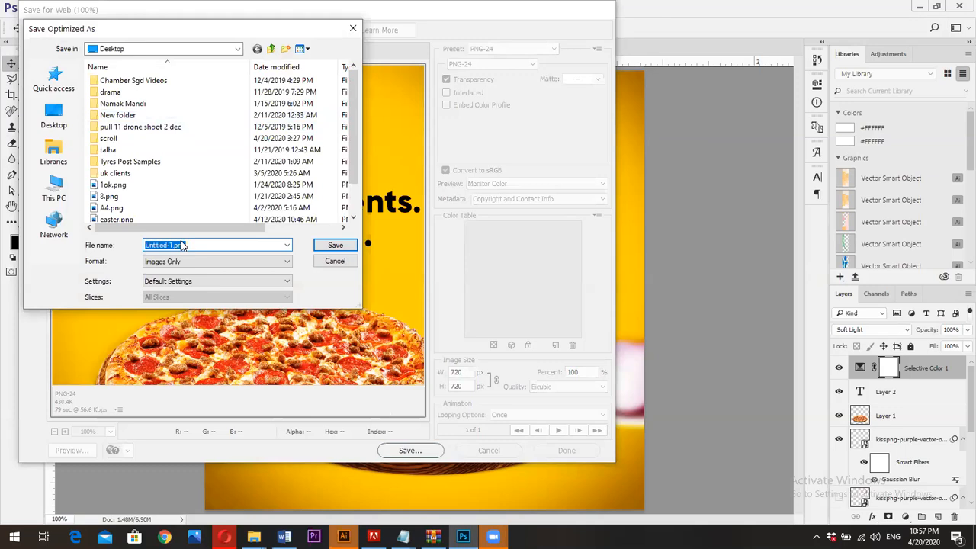
type("d")
key("BackSpace")
type("sov")
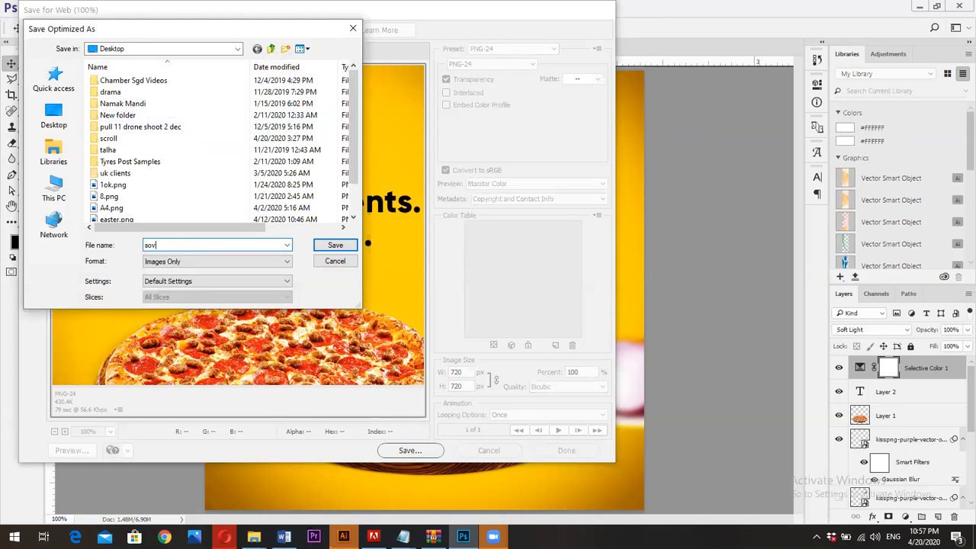
key("BackSpace")
type("cial ")
type("media post")
key("Return")
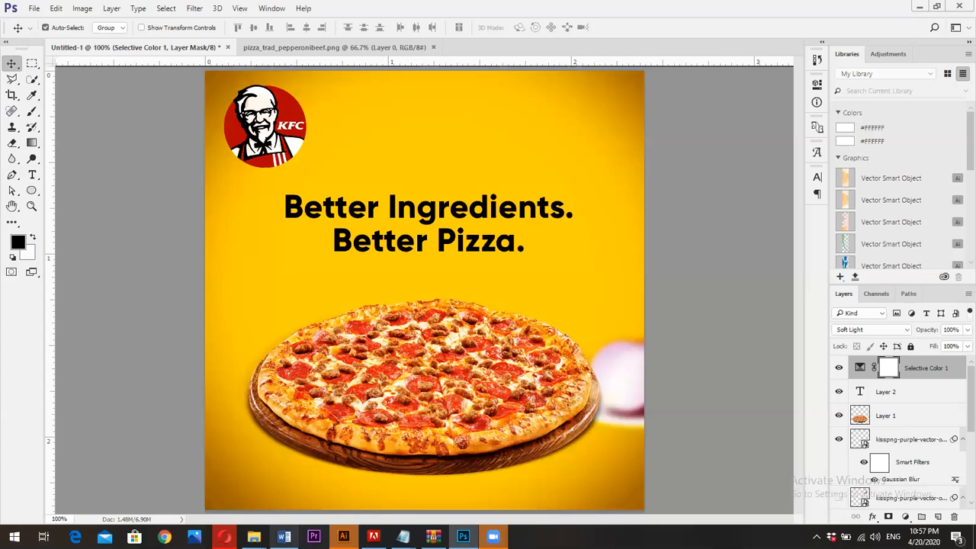
Switch to File Explorer, go to the Desktop folder, and open the exported social-media-post.png.
mouse_move(254, 537)
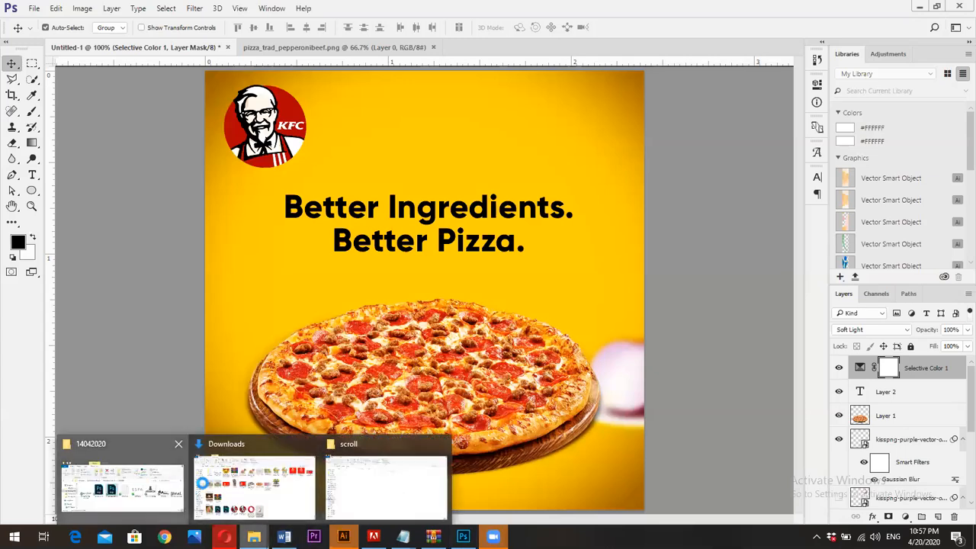
left_click(177, 482)
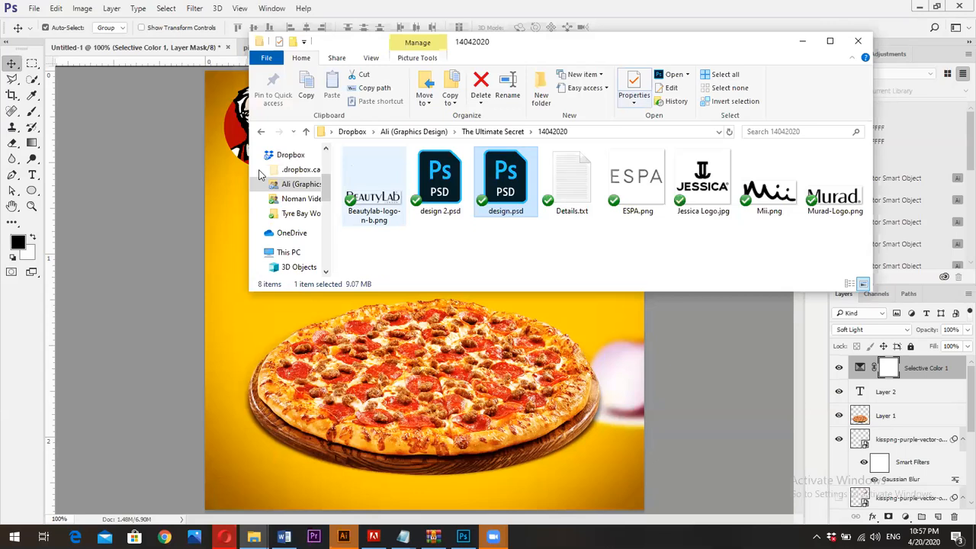
scroll(298, 164, "up", 3)
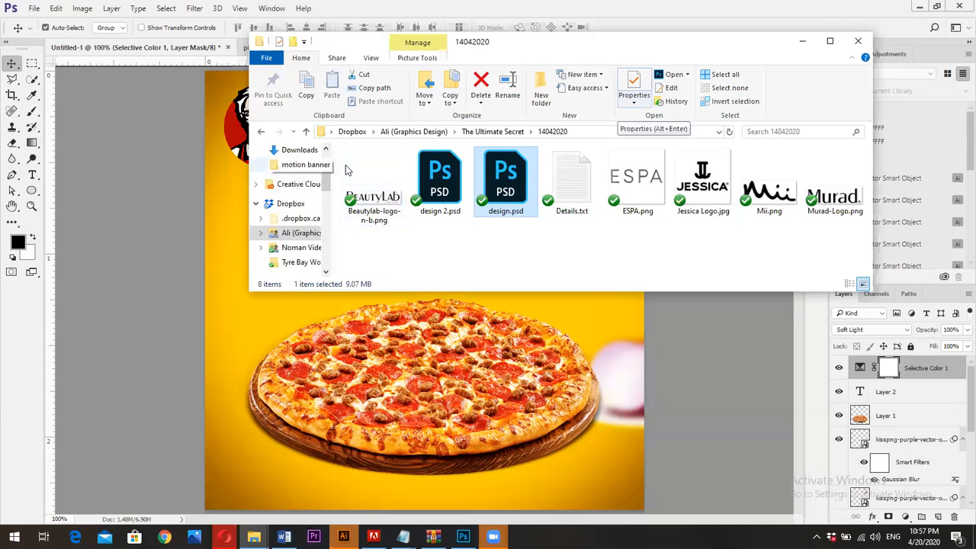
left_click(329, 132)
left_click(351, 146)
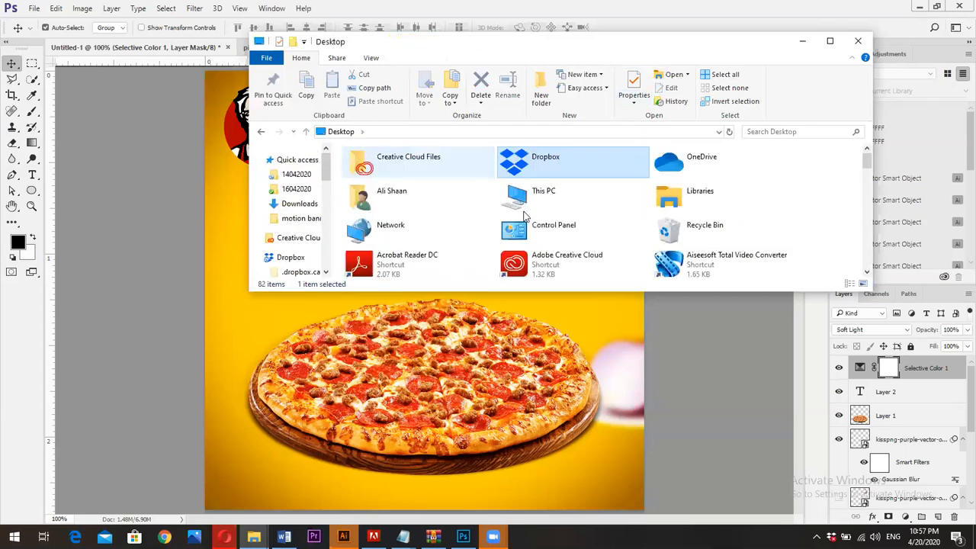
scroll(580, 222, "down", 2)
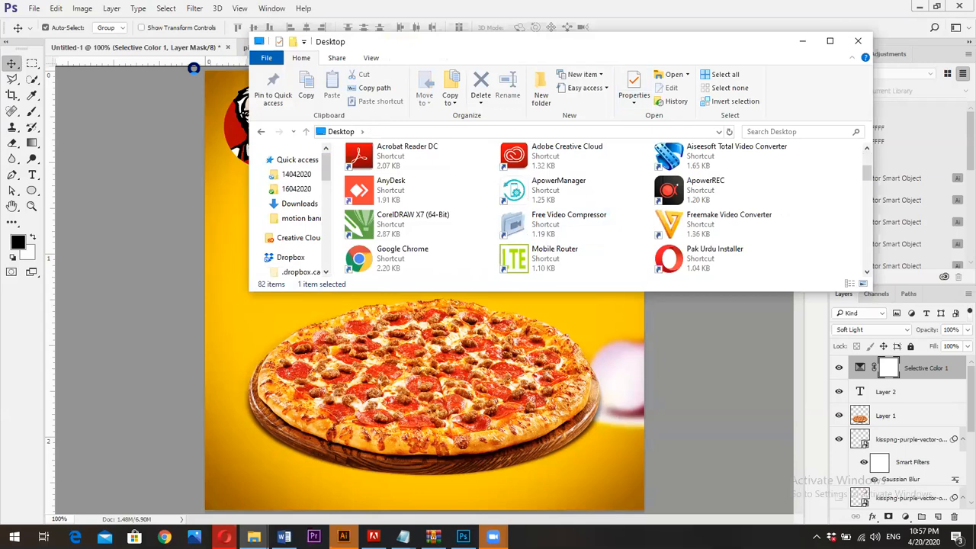
scroll(534, 199, "down", 10)
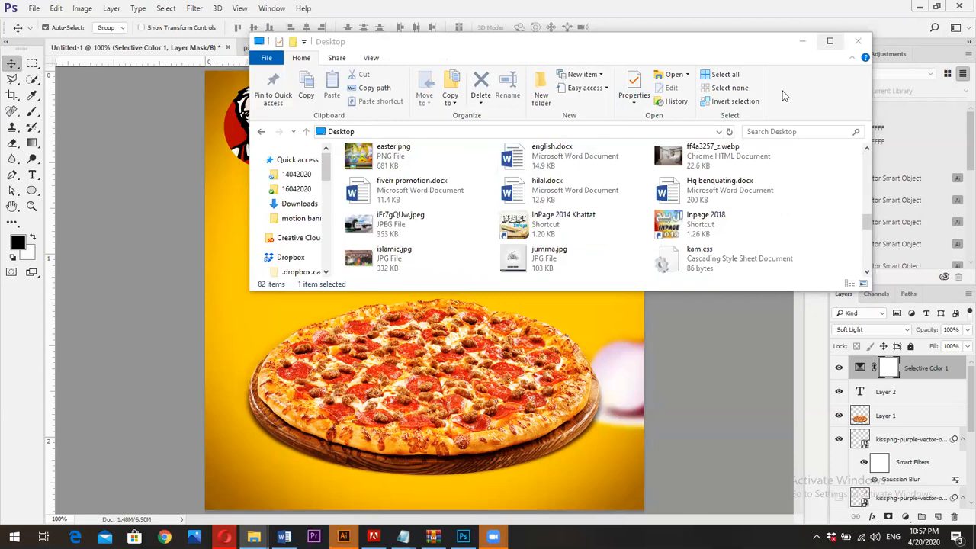
left_click(830, 41)
left_click(449, 436)
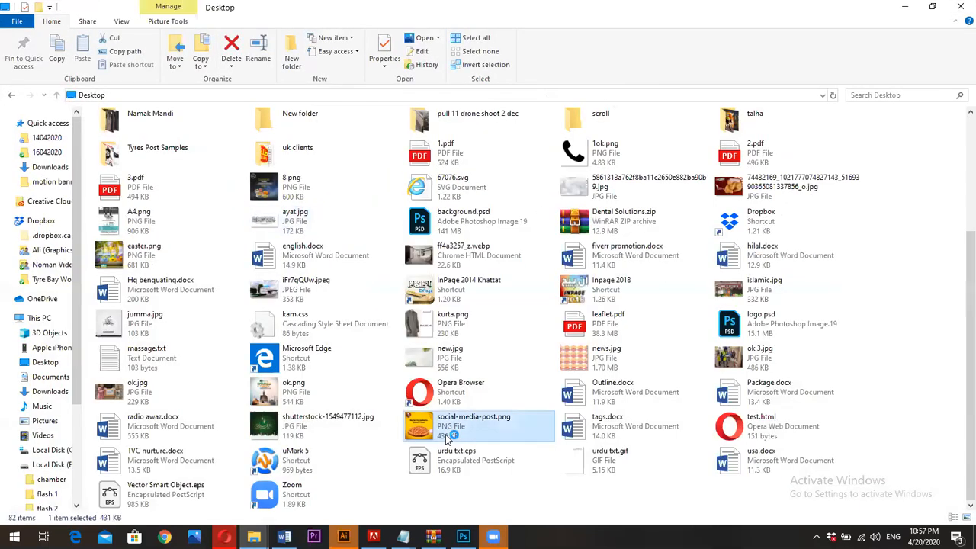